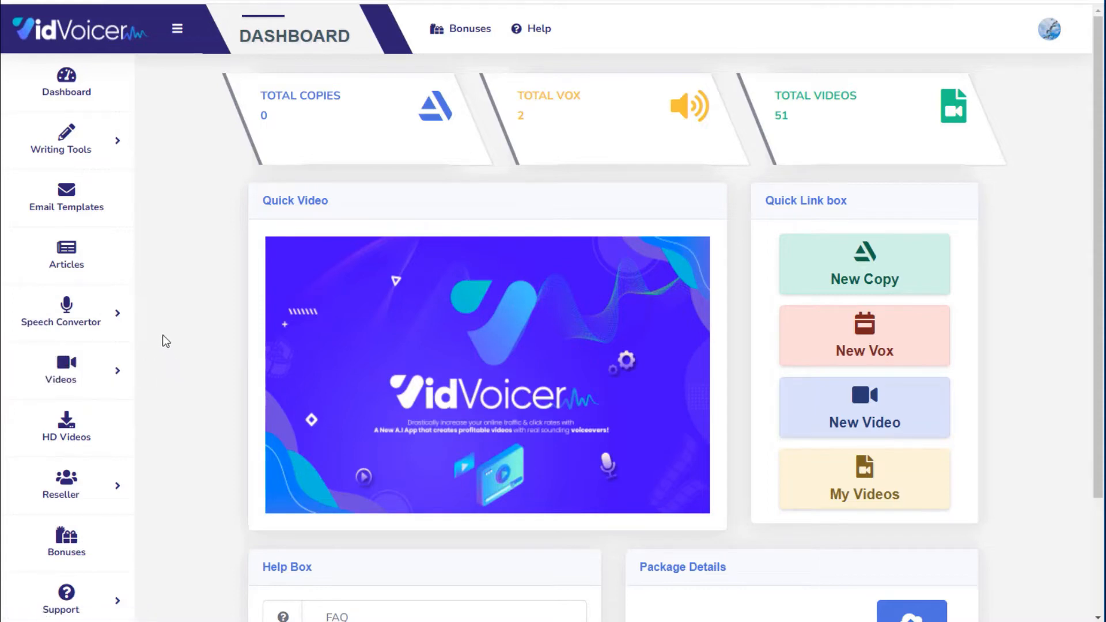
- Open the page for creating a new Vox in the speech converter and look over its voice options
{"action": "left_click", "coordinate": [112, 320]}
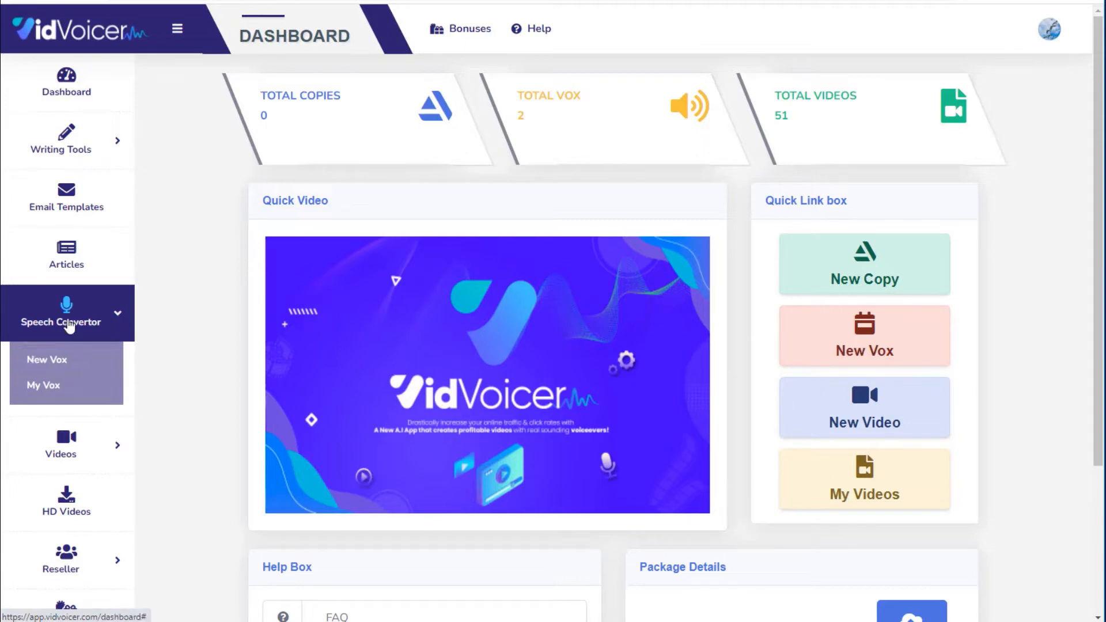
{"action": "left_click", "coordinate": [58, 359]}
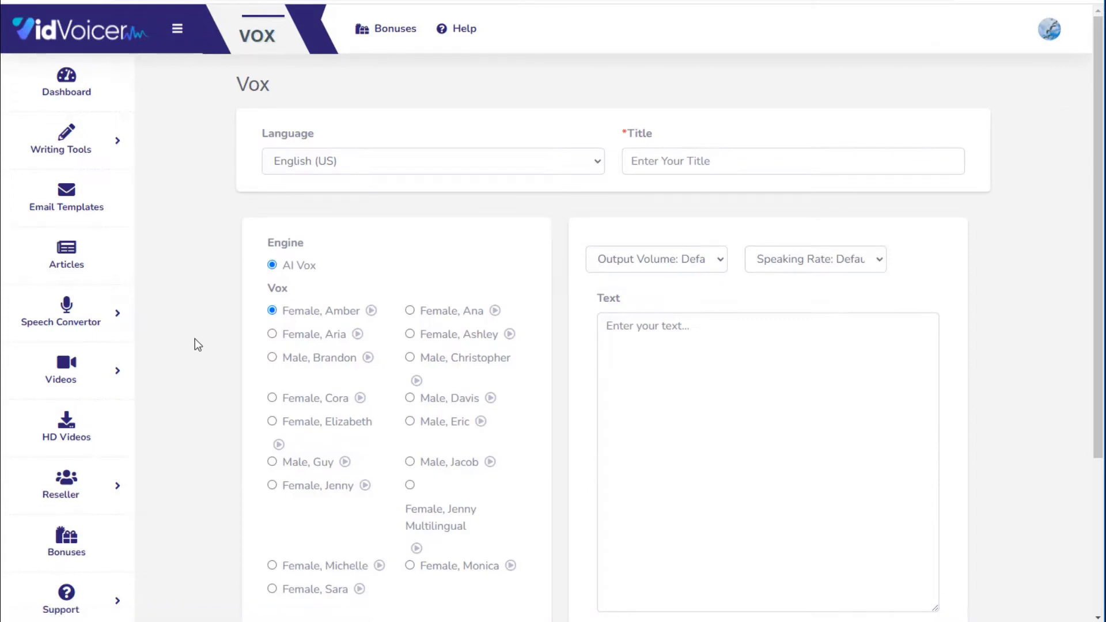
{"action": "scroll", "coordinate": [222, 338], "scroll_direction": "down", "scroll_amount": 4}
{"action": "scroll", "coordinate": [224, 340], "scroll_direction": "up", "scroll_amount": 3}
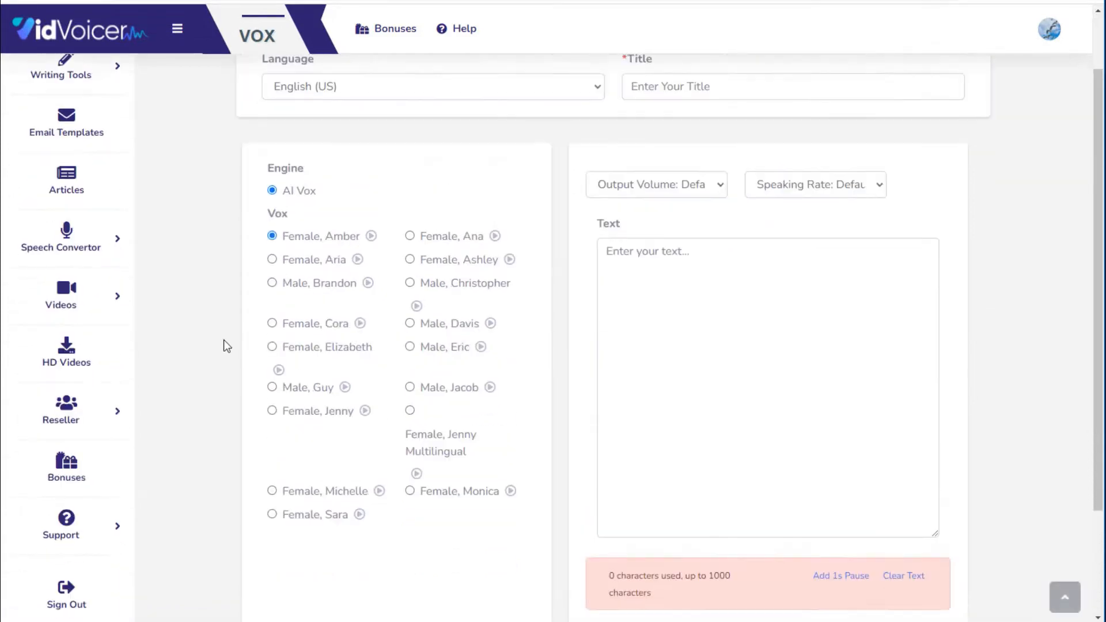
{"action": "scroll", "coordinate": [224, 340], "scroll_direction": "down", "scroll_amount": 1}
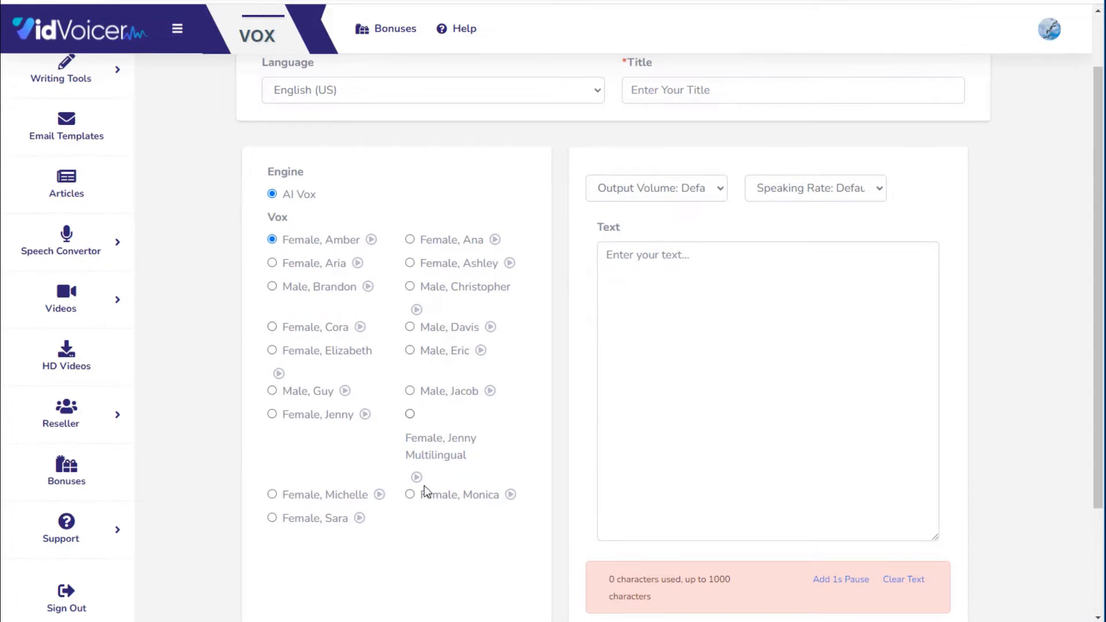
{"action": "scroll", "coordinate": [396, 304], "scroll_direction": "up", "scroll_amount": 1}
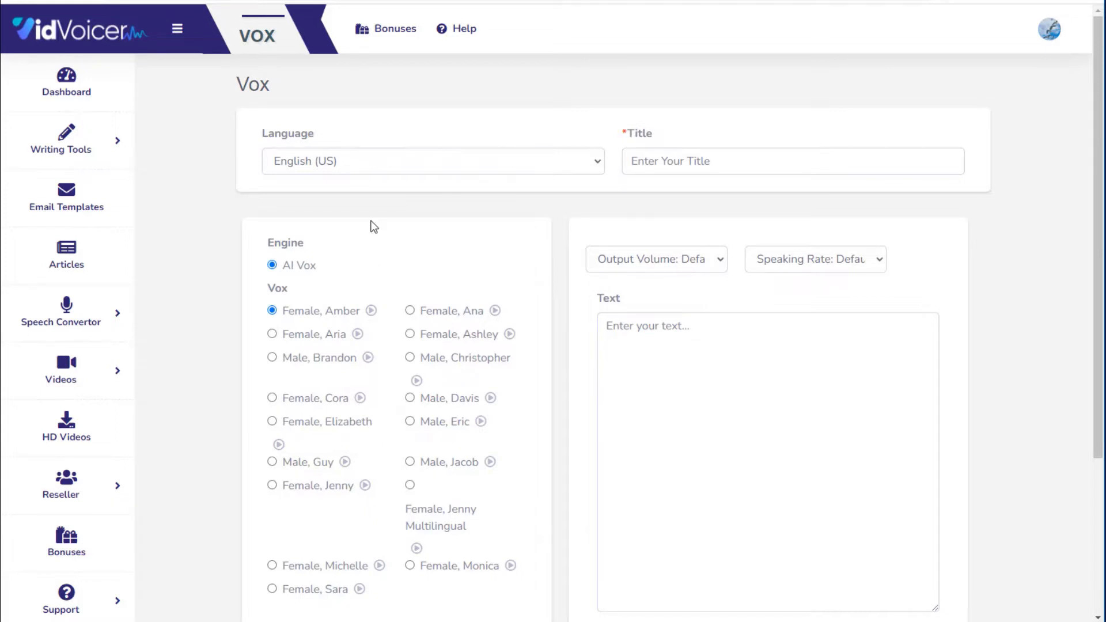
- Set the Vox language to English (Australia) and play the sample of the female voice
{"action": "left_click", "coordinate": [420, 161]}
{"action": "mouse_move", "coordinate": [598, 259]}
{"action": "left_mouse_down"}
{"action": "mouse_move", "coordinate": [598, 192]}
{"action": "mouse_move", "coordinate": [619, 385]}
{"action": "mouse_move", "coordinate": [600, 414]}
{"action": "mouse_move", "coordinate": [600, 466]}
{"action": "mouse_move", "coordinate": [584, 244]}
{"action": "mouse_move", "coordinate": [583, 260]}
{"action": "mouse_move", "coordinate": [601, 261]}
{"action": "left_mouse_up"}
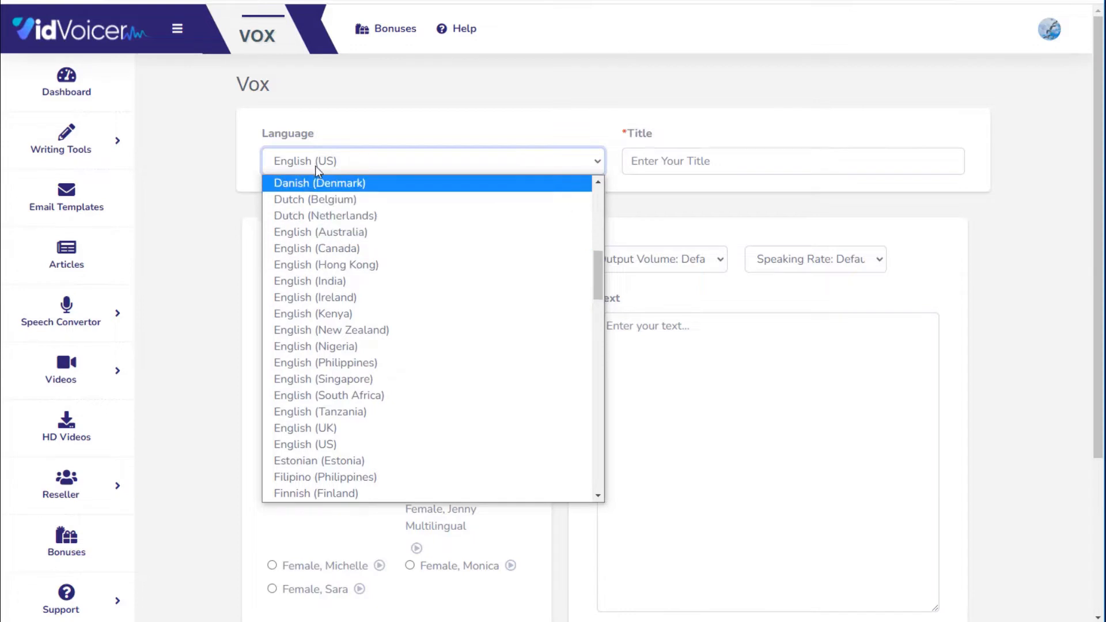
{"action": "left_click", "coordinate": [329, 234]}
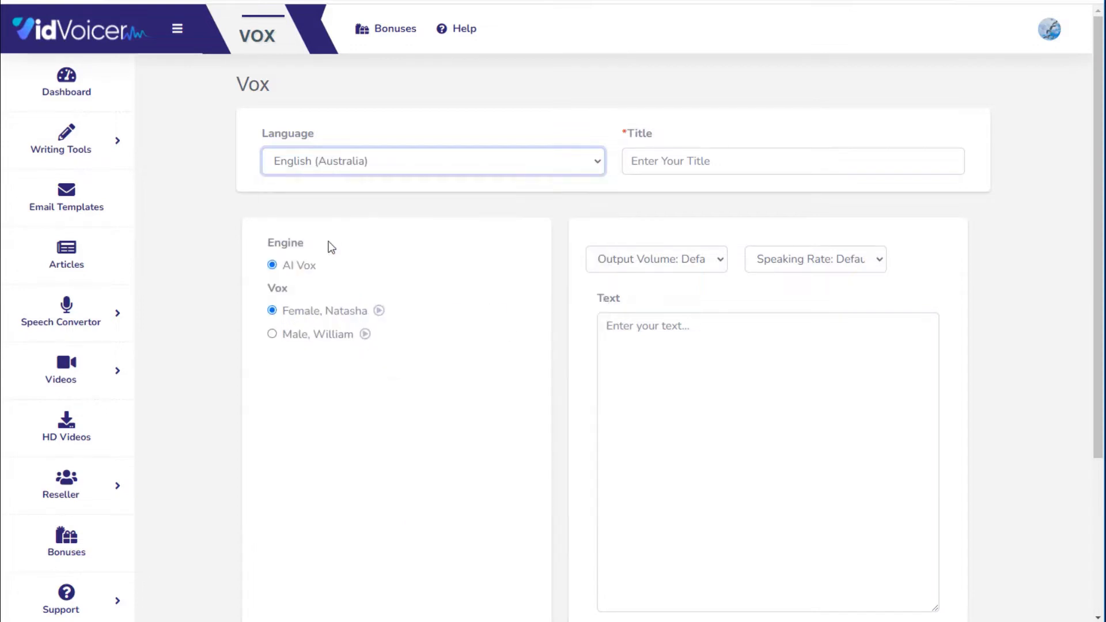
{"action": "left_click", "coordinate": [379, 312]}
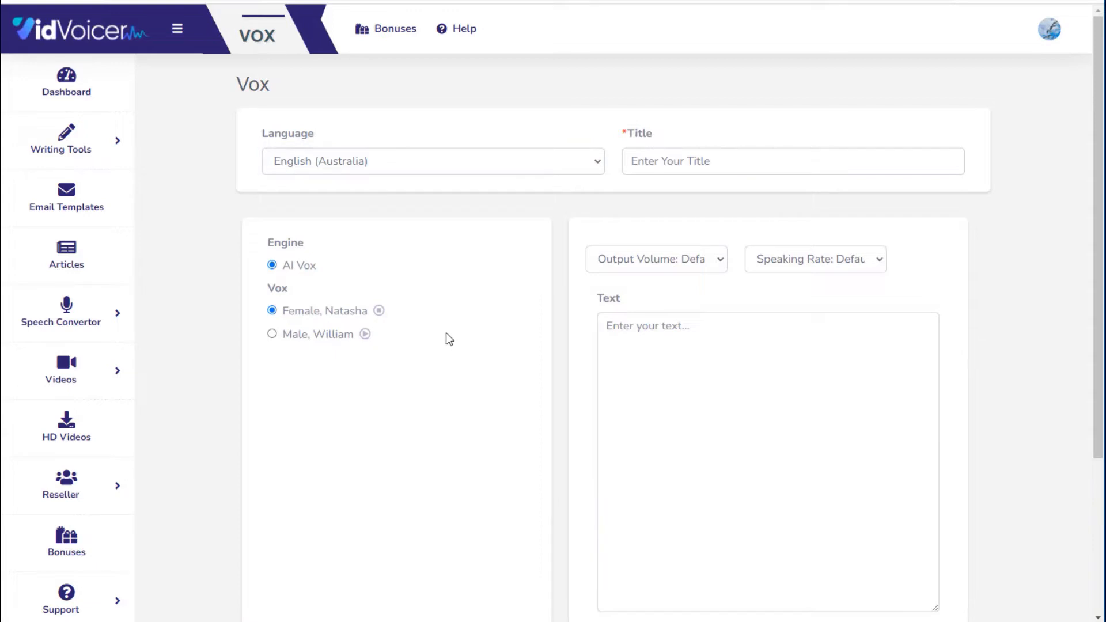
- Change the Vox language to English (Nigeria) and play the sample of the male voice
{"action": "left_click", "coordinate": [589, 161]}
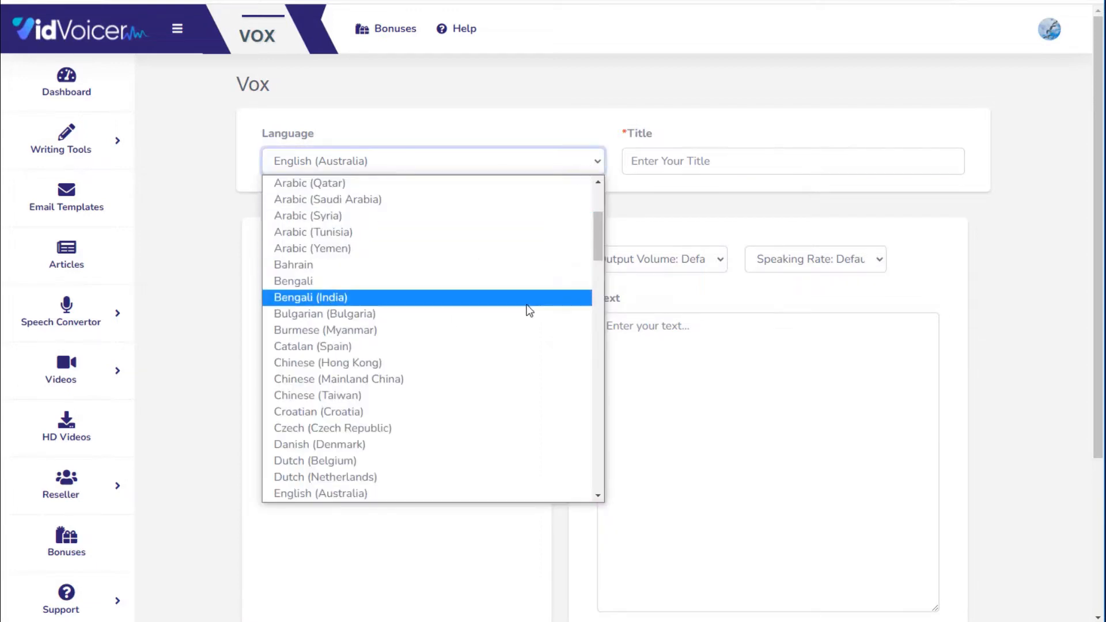
{"action": "scroll", "coordinate": [519, 317], "scroll_direction": "down", "scroll_amount": 3}
{"action": "scroll", "coordinate": [517, 334], "scroll_direction": "down", "scroll_amount": 3}
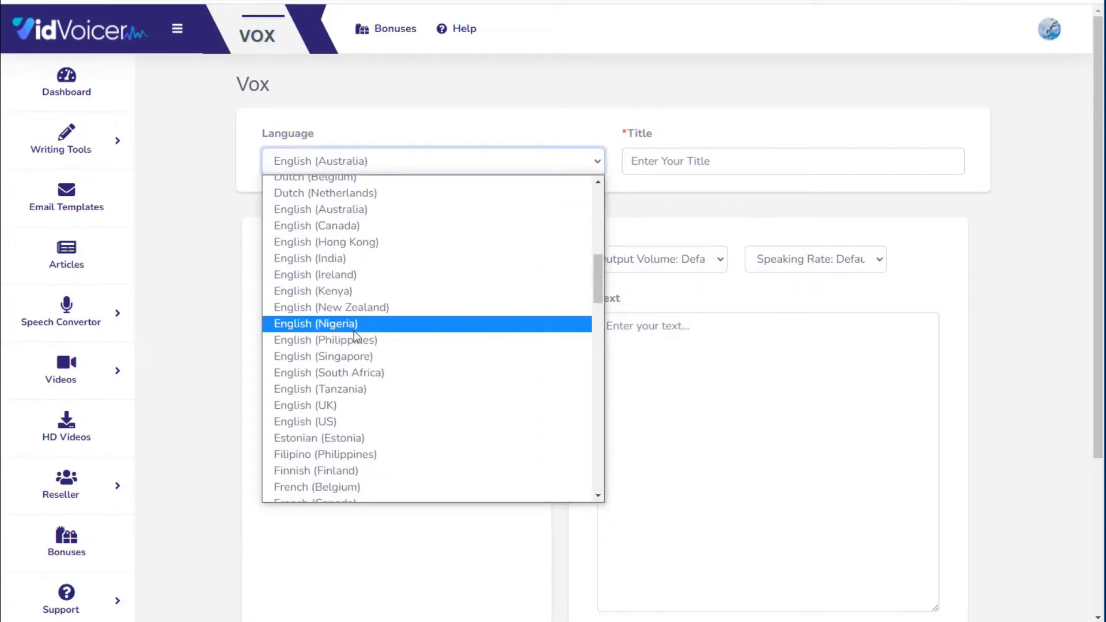
{"action": "left_click", "coordinate": [320, 326]}
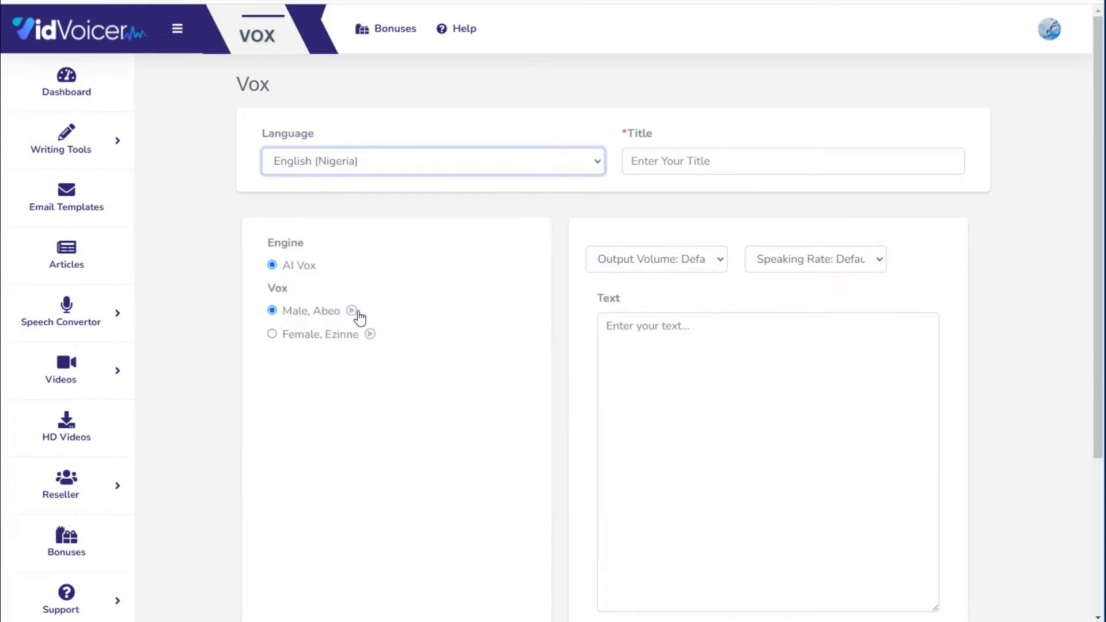
{"action": "left_click", "coordinate": [352, 312]}
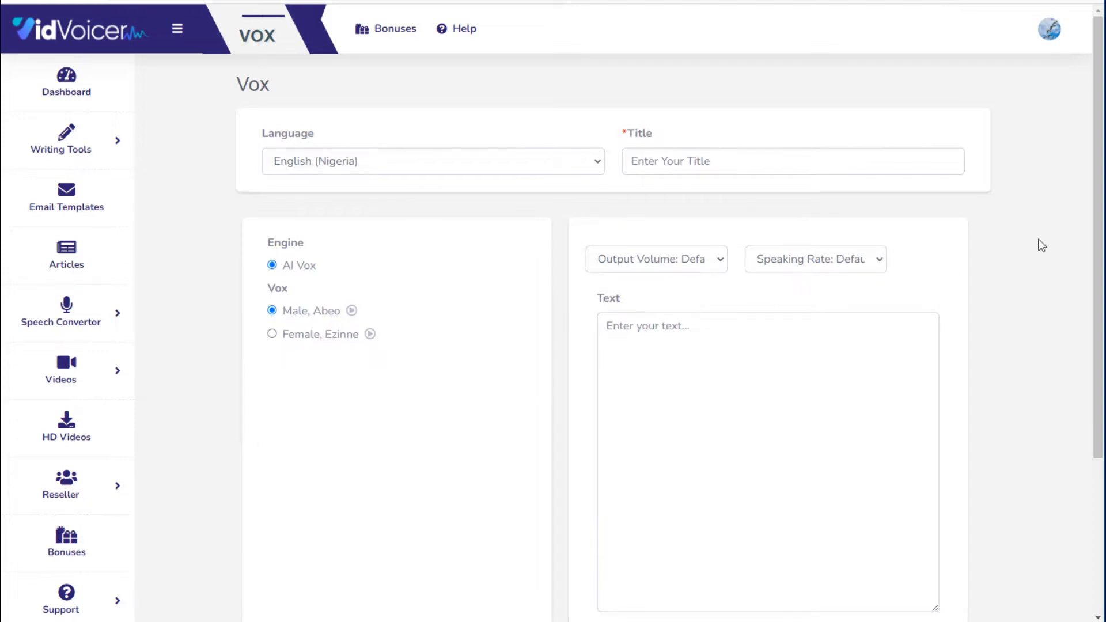
- Examine the Vox text area along with the available output volume and speaking rate choices
{"action": "scroll", "coordinate": [804, 275], "scroll_direction": "down", "scroll_amount": 1}
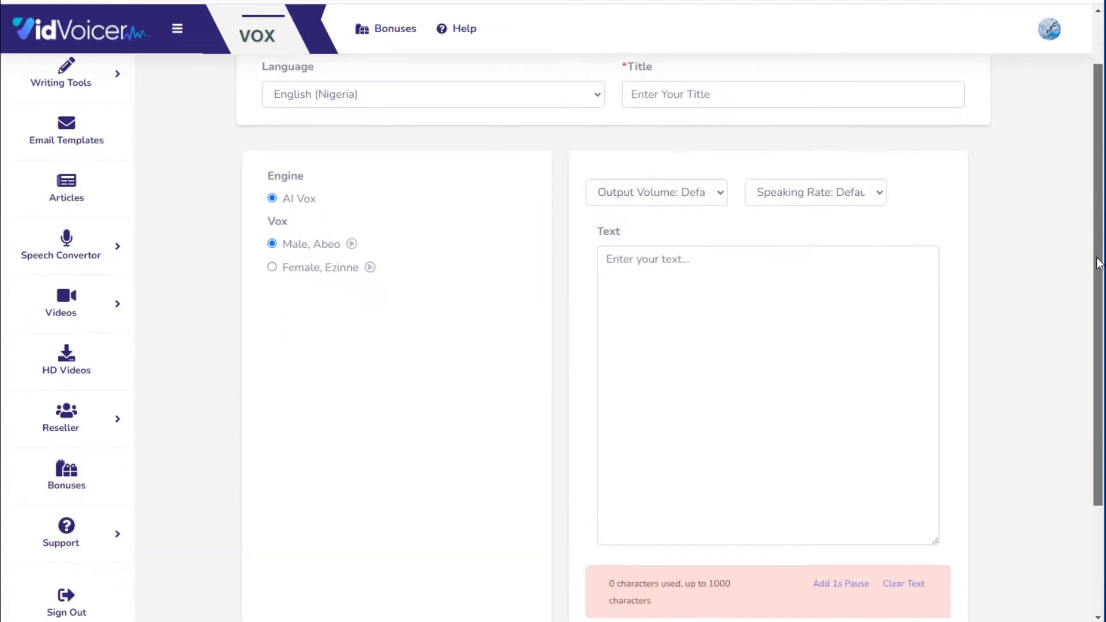
{"action": "left_click", "coordinate": [749, 270]}
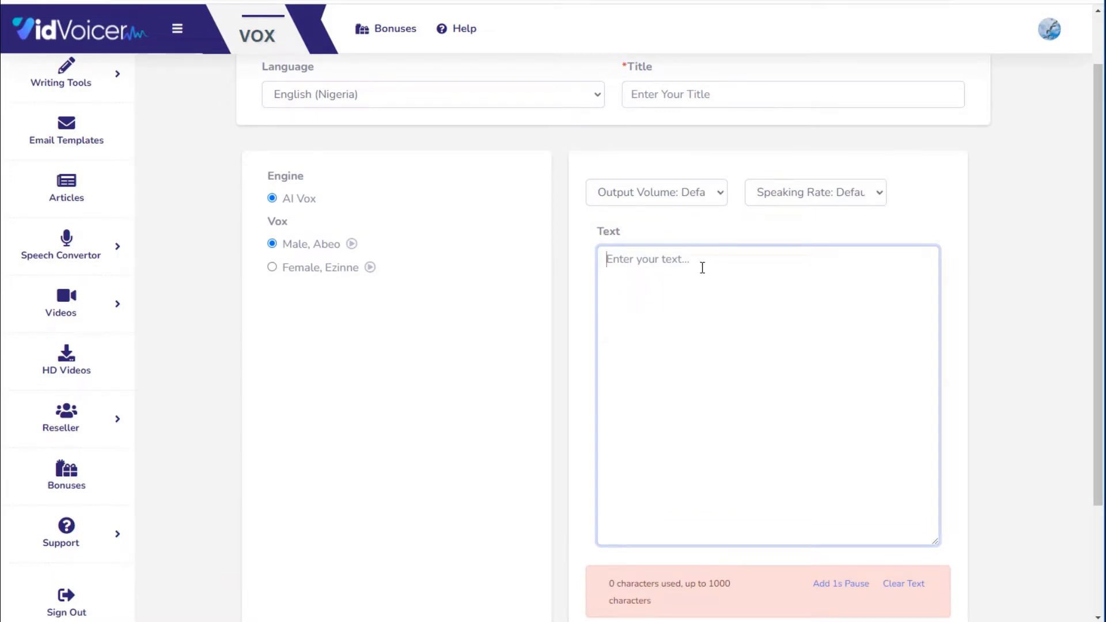
{"action": "scroll", "coordinate": [702, 268], "scroll_direction": "down", "scroll_amount": 1}
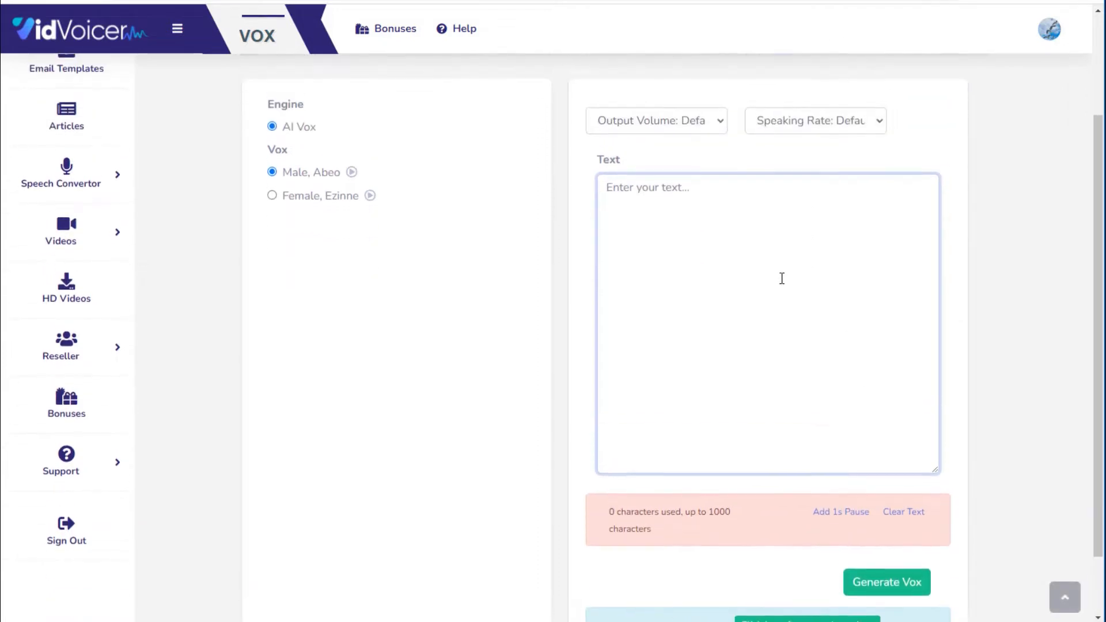
{"action": "scroll", "coordinate": [790, 267], "scroll_direction": "up", "scroll_amount": 1}
{"action": "scroll", "coordinate": [793, 271], "scroll_direction": "down", "scroll_amount": 1}
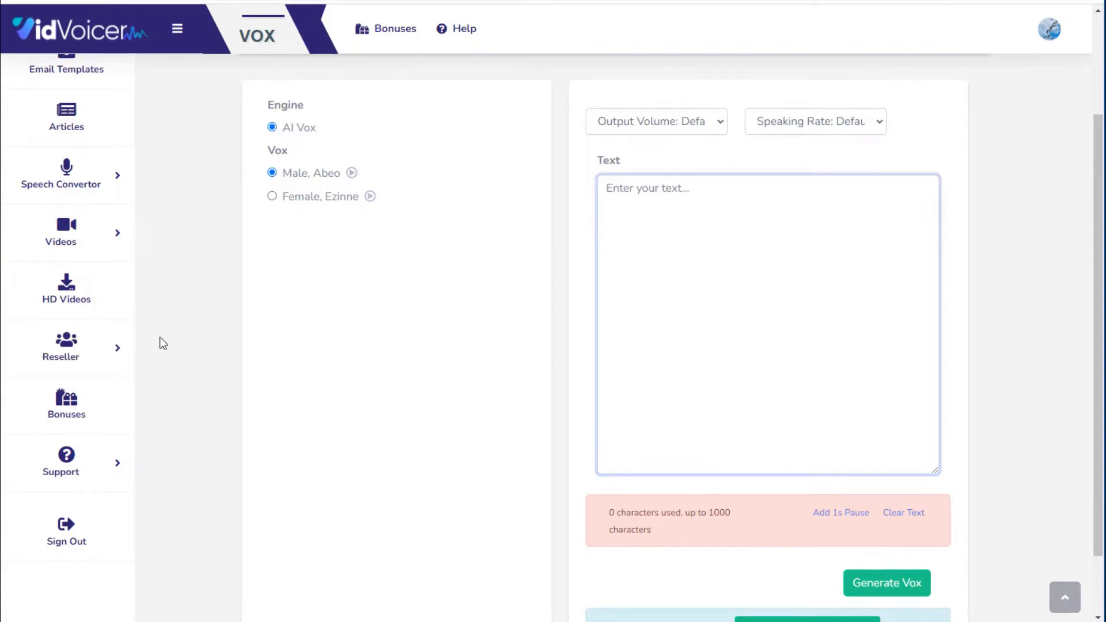
{"action": "scroll", "coordinate": [534, 290], "scroll_direction": "up", "scroll_amount": 1}
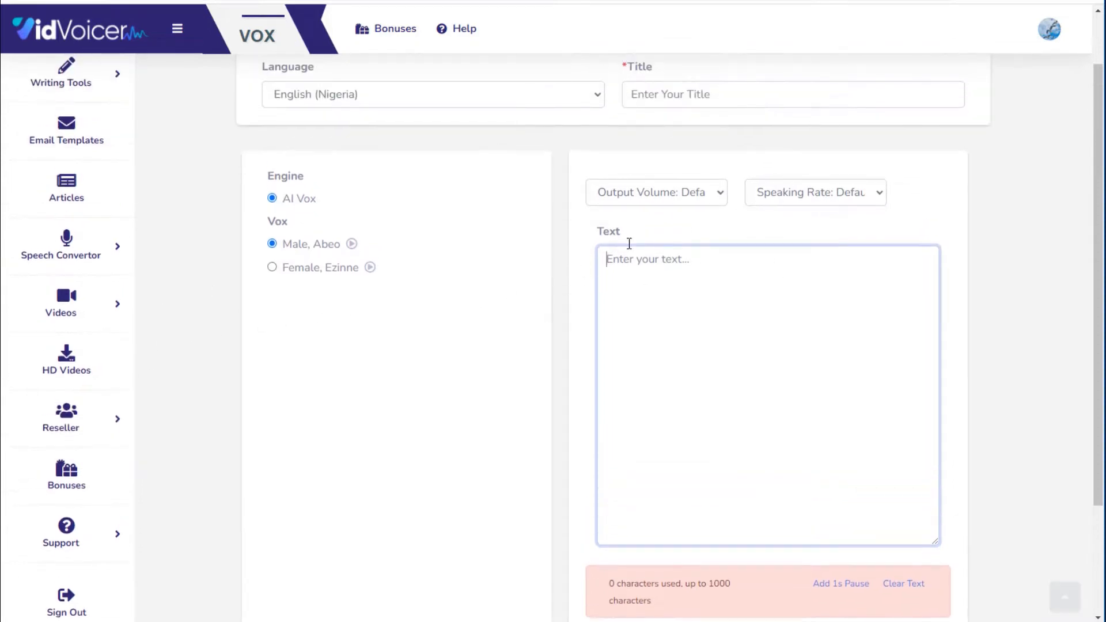
{"action": "left_click", "coordinate": [667, 192]}
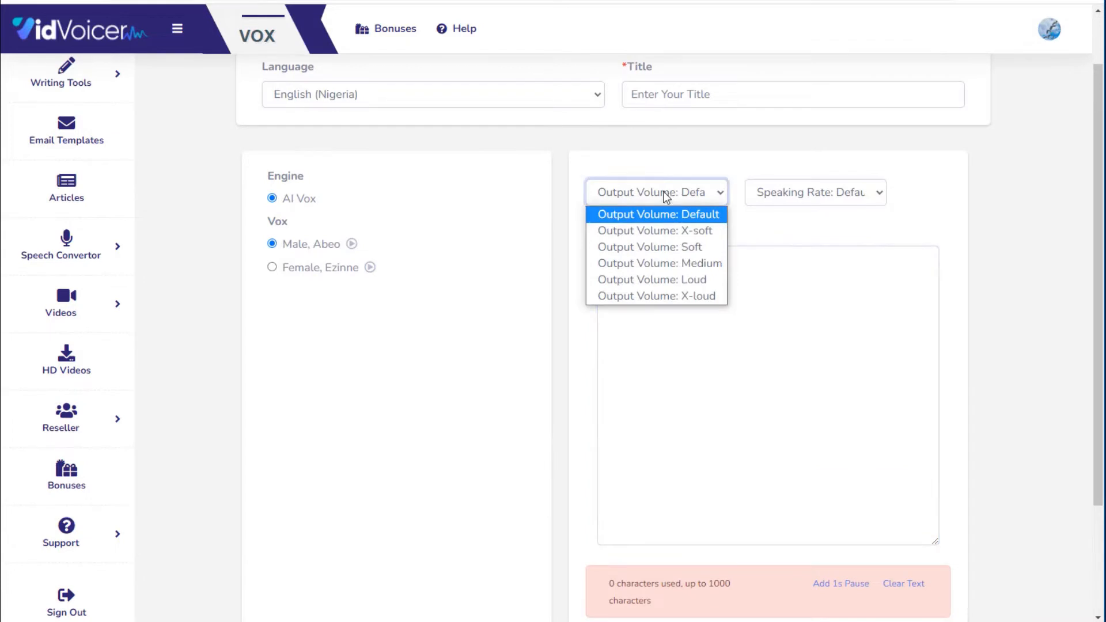
{"action": "left_click", "coordinate": [764, 186]}
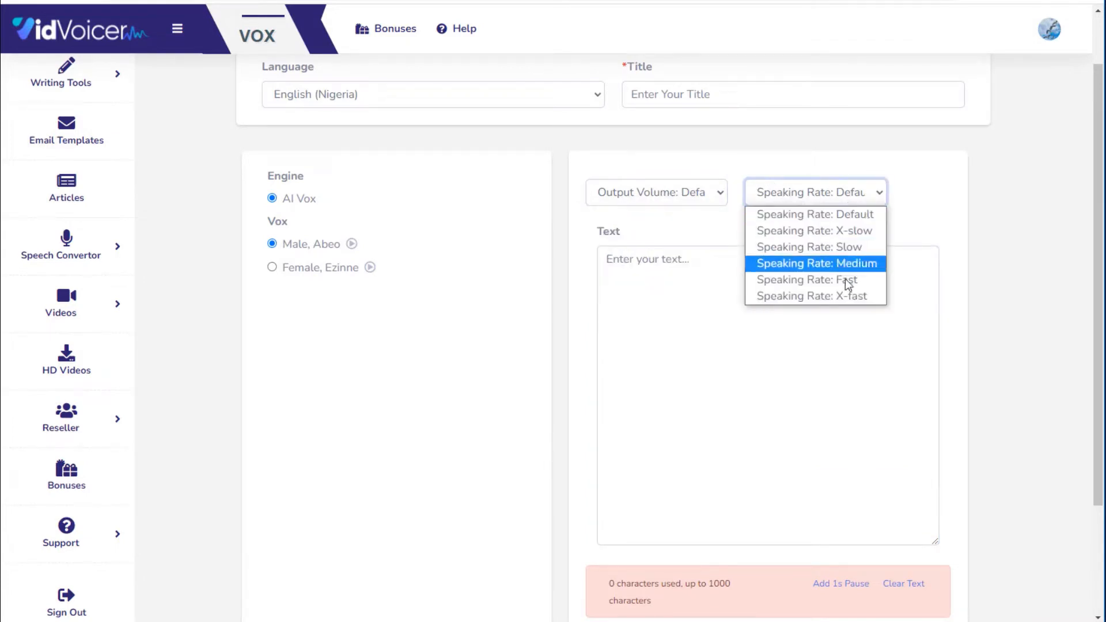
{"action": "left_click", "coordinate": [930, 199]}
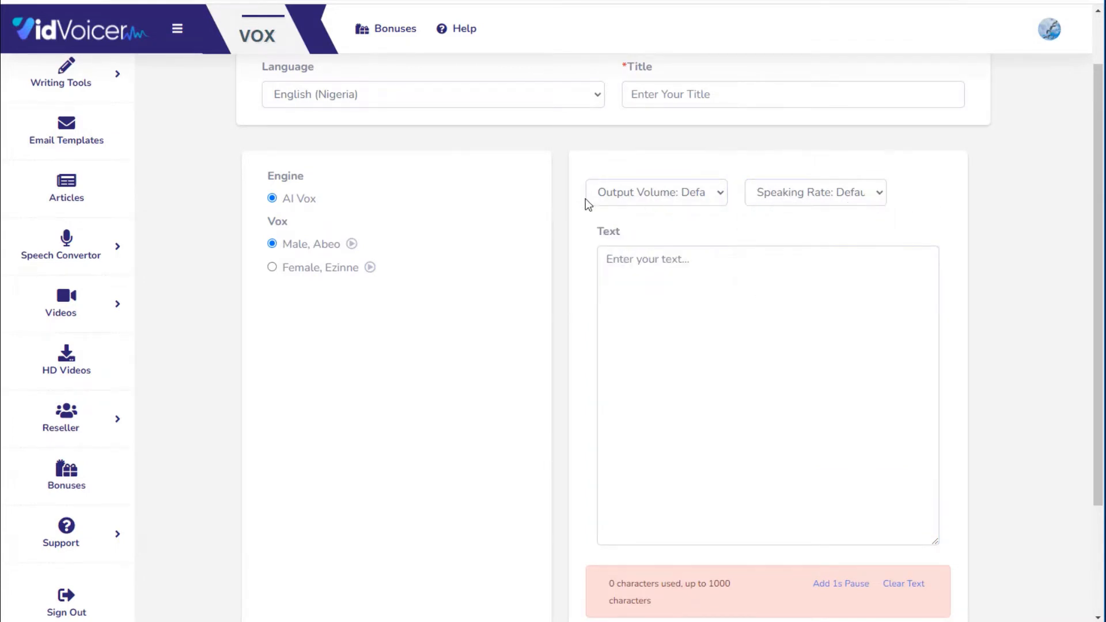
- Set the Vox language to German (Germany)
{"action": "scroll", "coordinate": [521, 236], "scroll_direction": "up", "scroll_amount": 1}
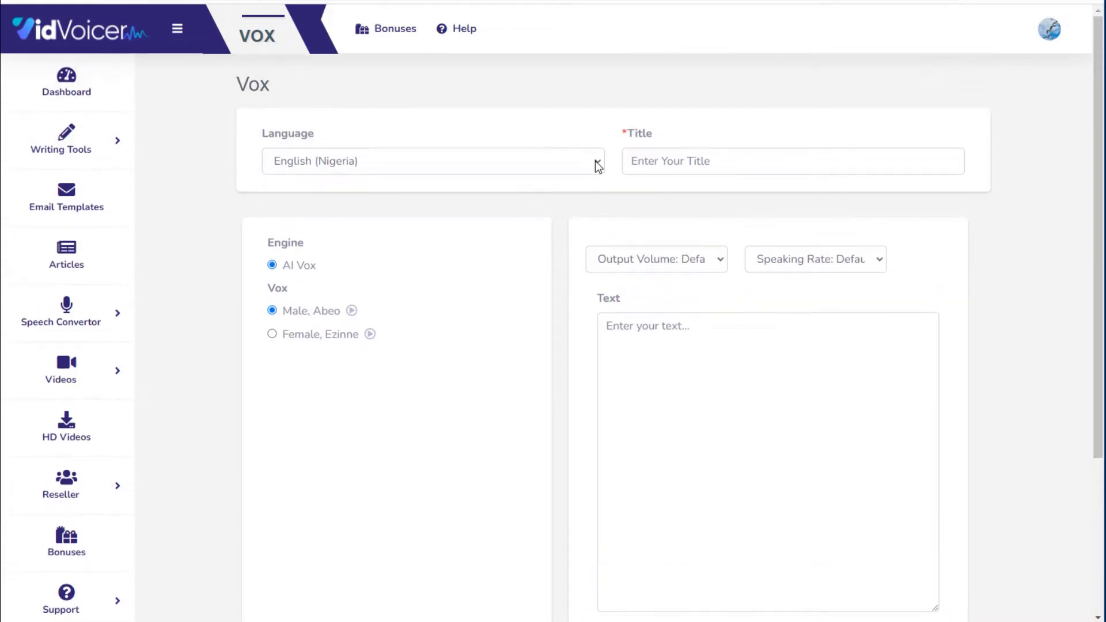
{"action": "scroll", "coordinate": [555, 304], "scroll_direction": "down", "scroll_amount": 2}
{"action": "scroll", "coordinate": [552, 297], "scroll_direction": "up", "scroll_amount": 1}
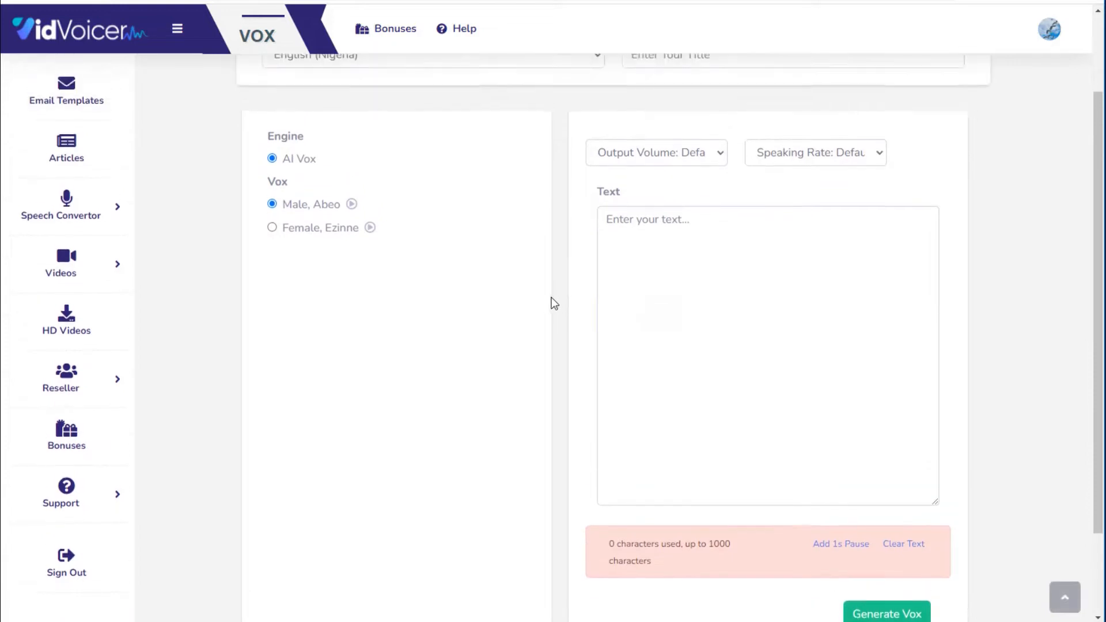
{"action": "scroll", "coordinate": [551, 297], "scroll_direction": "up", "scroll_amount": 1}
{"action": "left_click", "coordinate": [476, 89]}
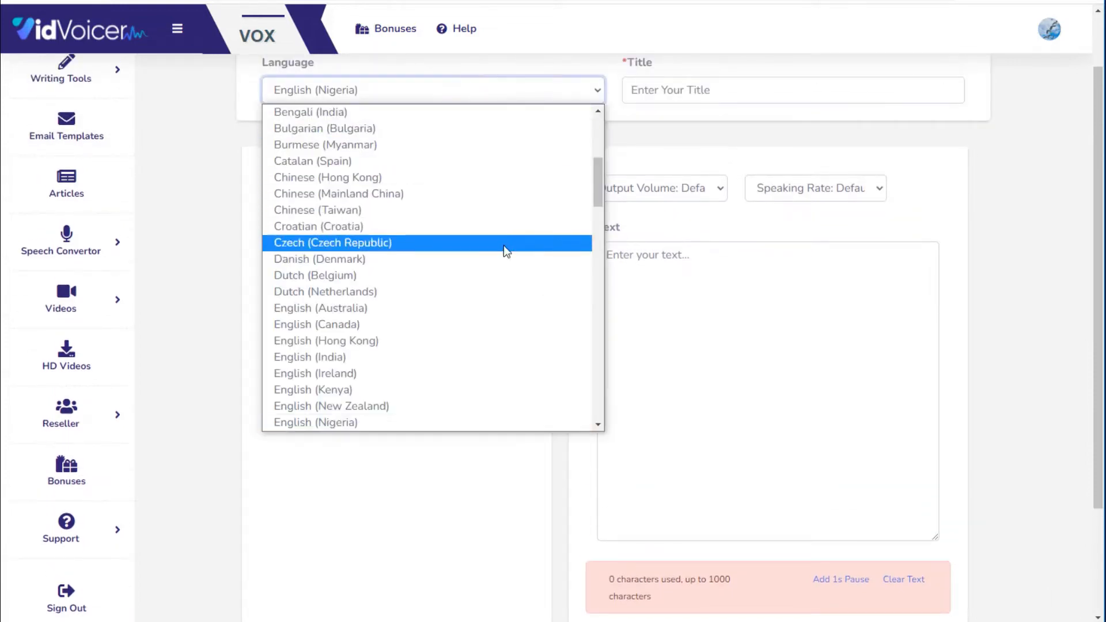
{"action": "scroll", "coordinate": [497, 257], "scroll_direction": "down", "scroll_amount": 8}
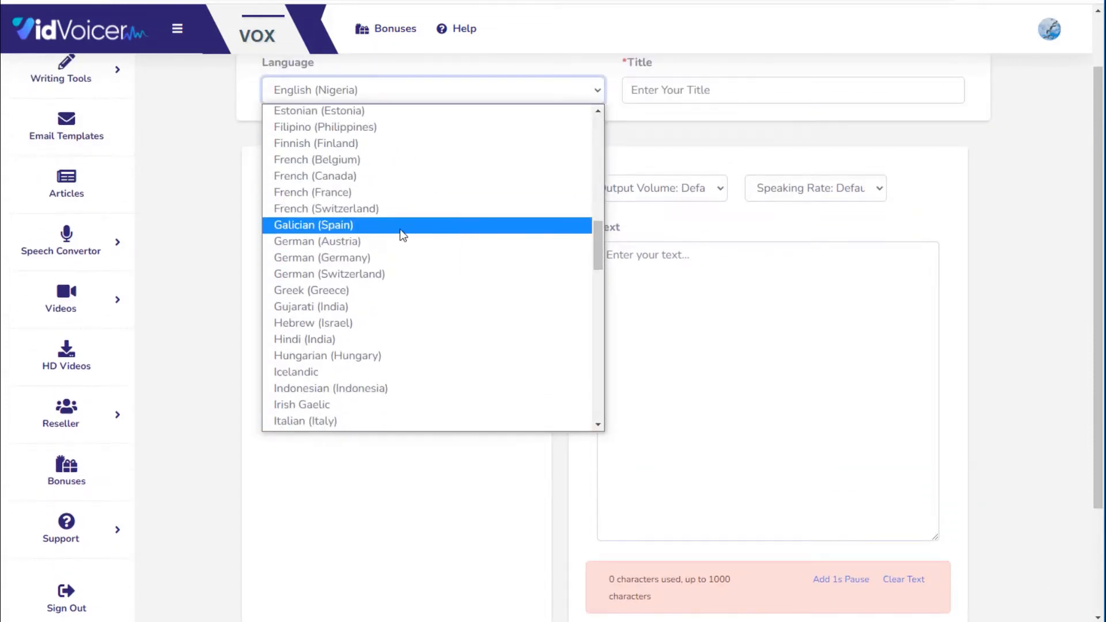
{"action": "left_click", "coordinate": [332, 258]}
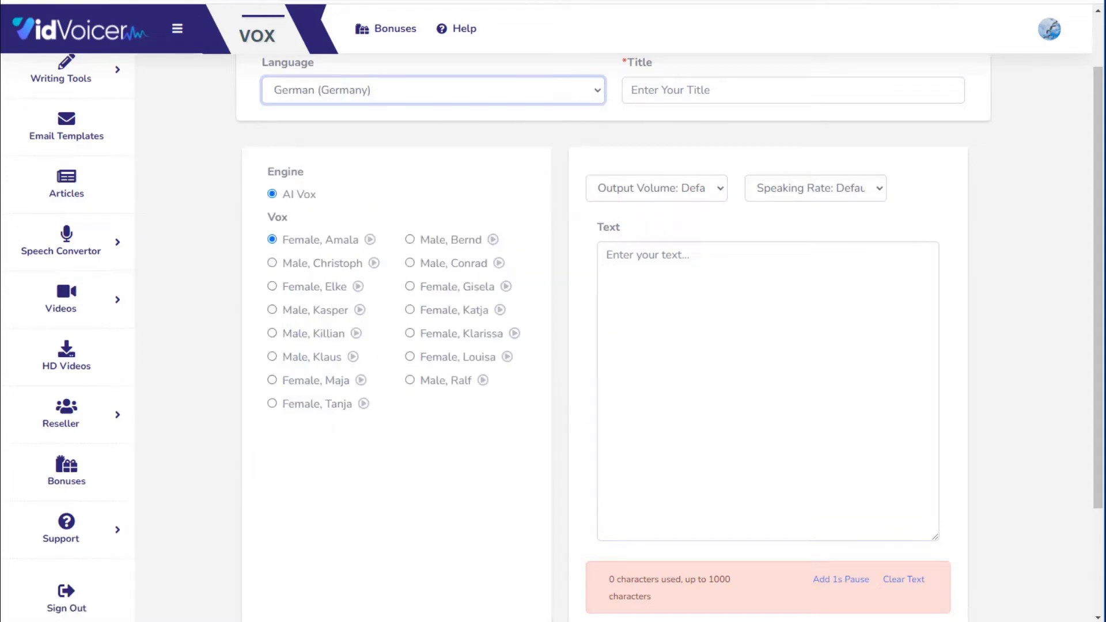
- Switch to weight loss article 1.txt in the text editor and copy the whole script from line 1 through line 17
{"action": "left_click", "coordinate": [81, 600]}
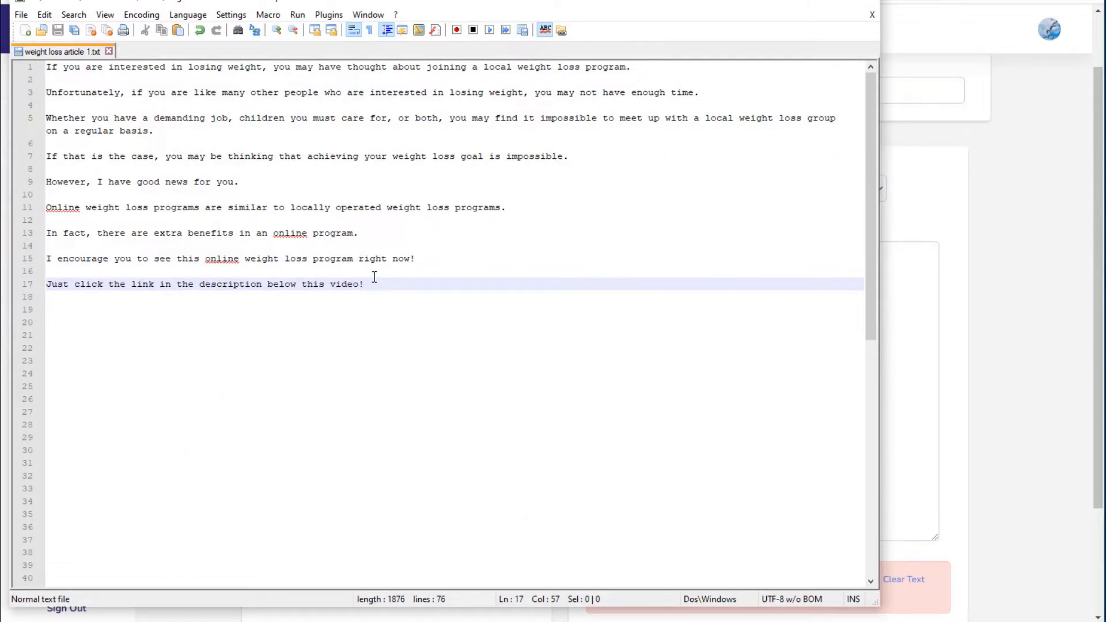
{"action": "left_click_drag", "start_coordinate": [382, 283], "coordinate": [45, 67]}
{"action": "key", "text": "ctrl+c"}
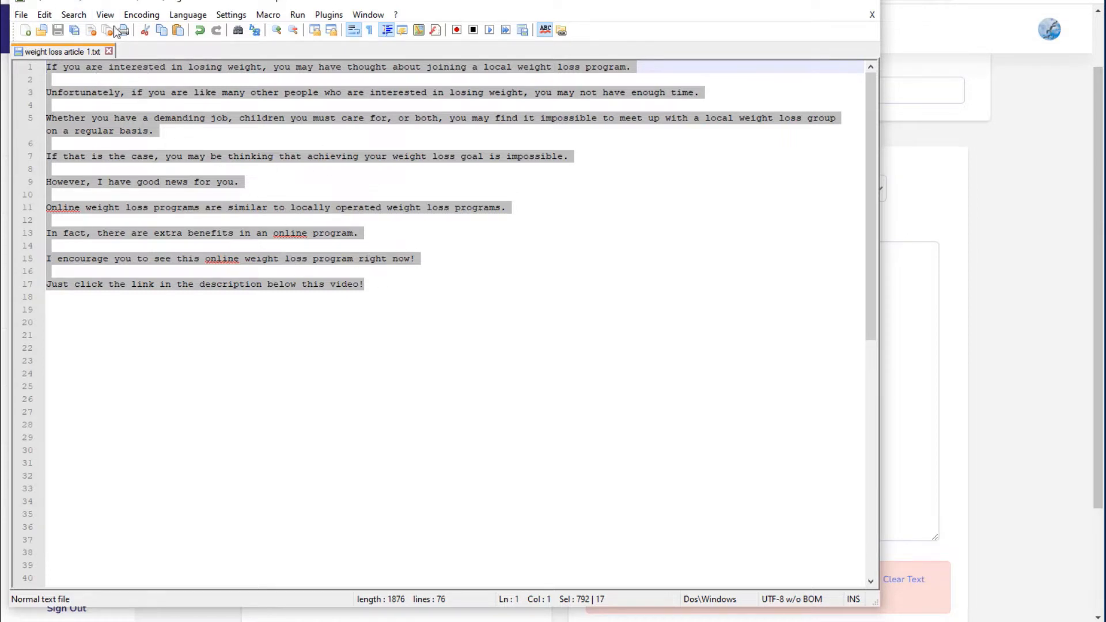
- Switch to Google Translate and paste the copied weight loss script as English source text for translation into German
{"action": "key", "text": "alt+Tab"}
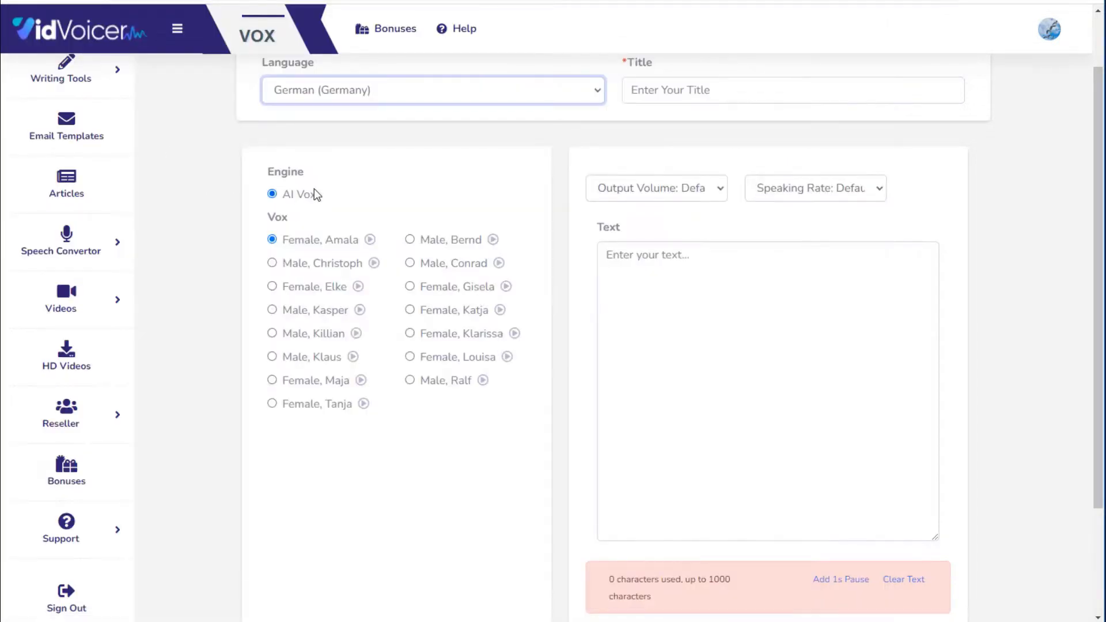
{"action": "key", "text": "ctrl+Tab"}
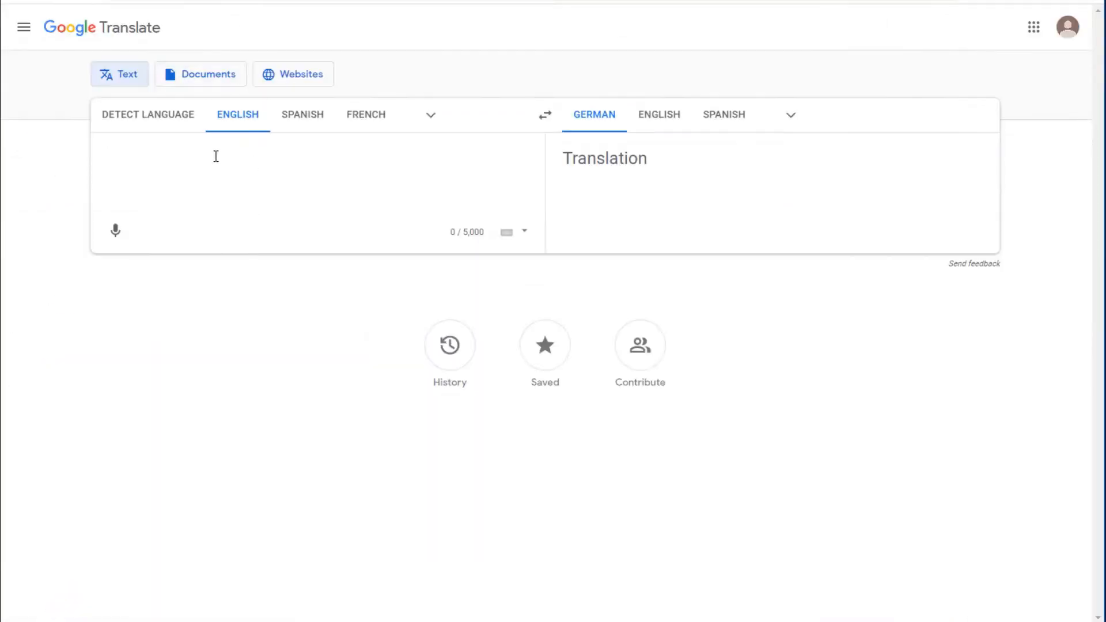
{"action": "key", "text": "ctrl+v"}
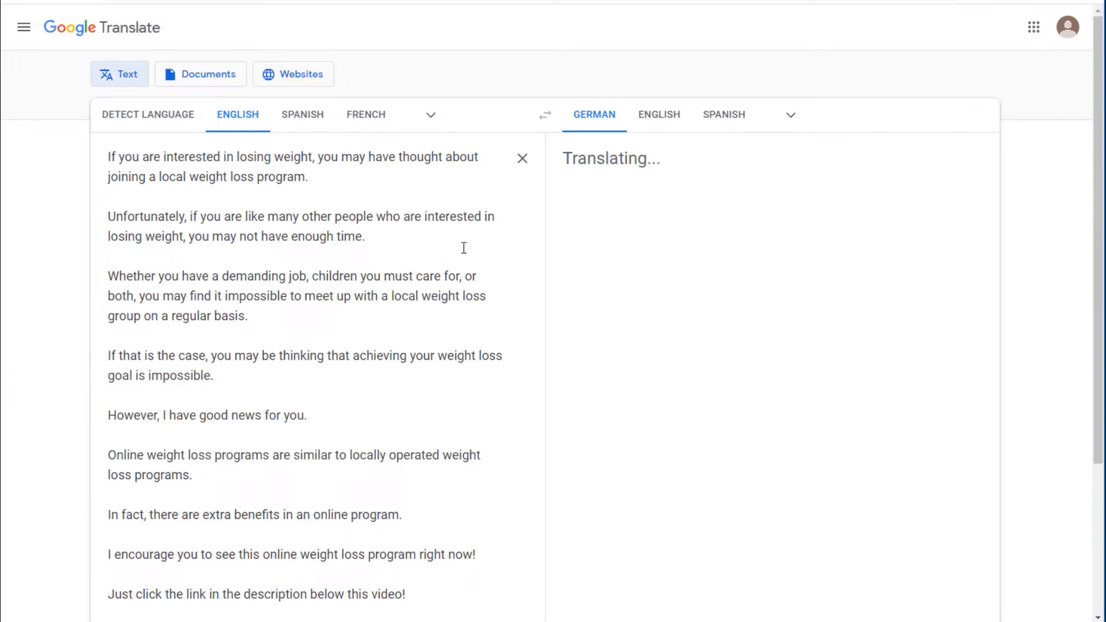
{"action": "left_click", "coordinate": [778, 236]}
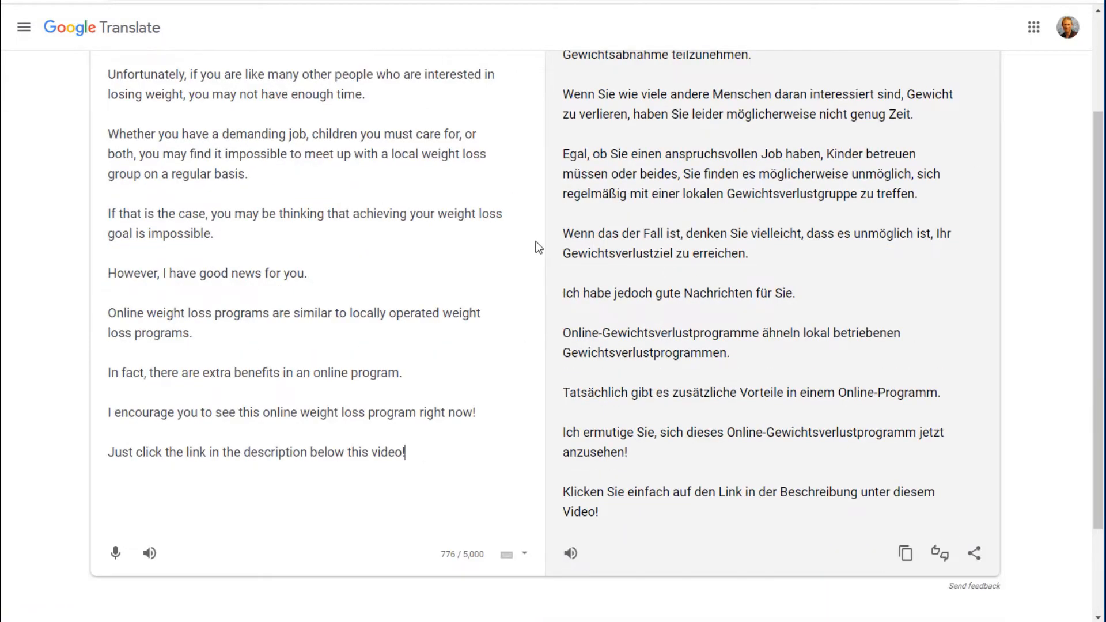
- Review the full German translation against the English weight loss script
{"action": "scroll", "coordinate": [720, 231], "scroll_direction": "up", "scroll_amount": 3}
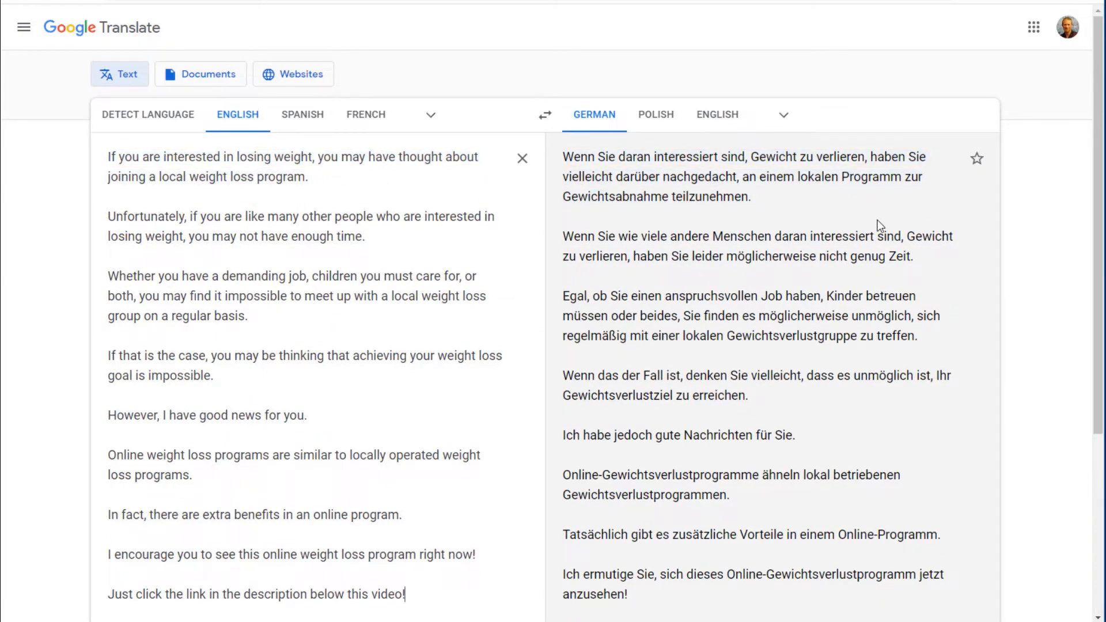
{"action": "scroll", "coordinate": [769, 274], "scroll_direction": "down", "scroll_amount": 3}
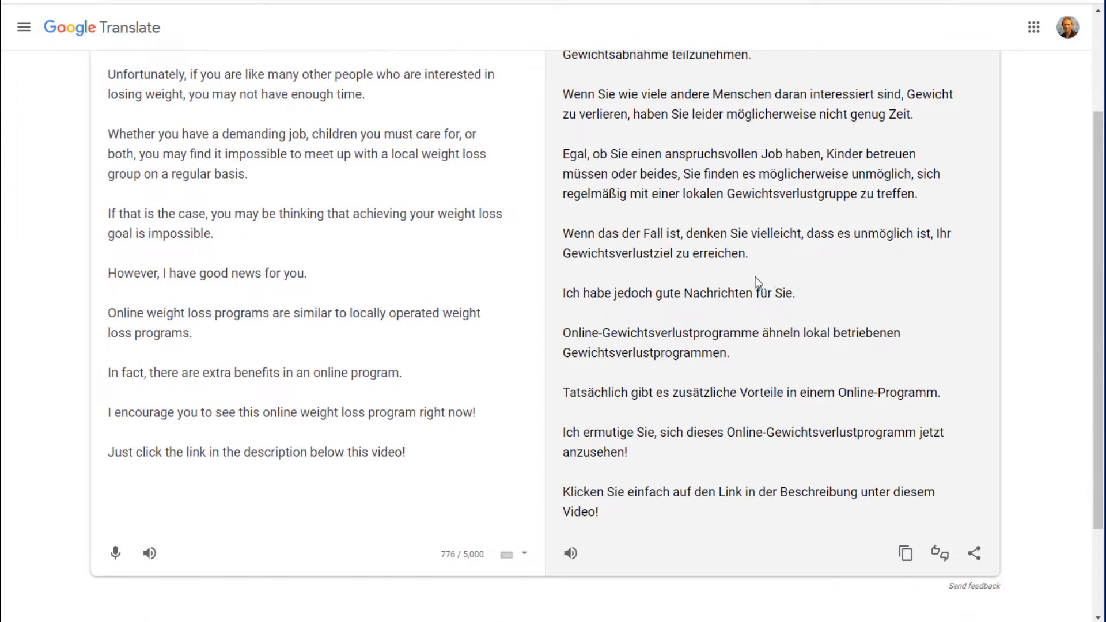
{"action": "scroll", "coordinate": [760, 291], "scroll_direction": "up", "scroll_amount": 3}
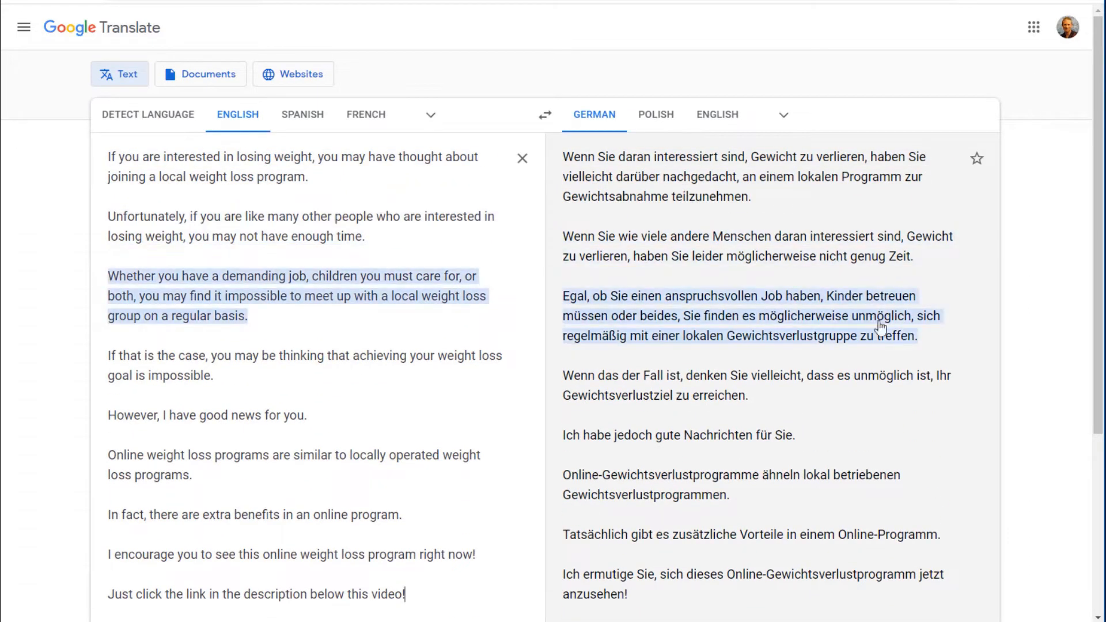
{"action": "scroll", "coordinate": [940, 386], "scroll_direction": "down", "scroll_amount": 2}
{"action": "scroll", "coordinate": [932, 386], "scroll_direction": "down", "scroll_amount": 1}
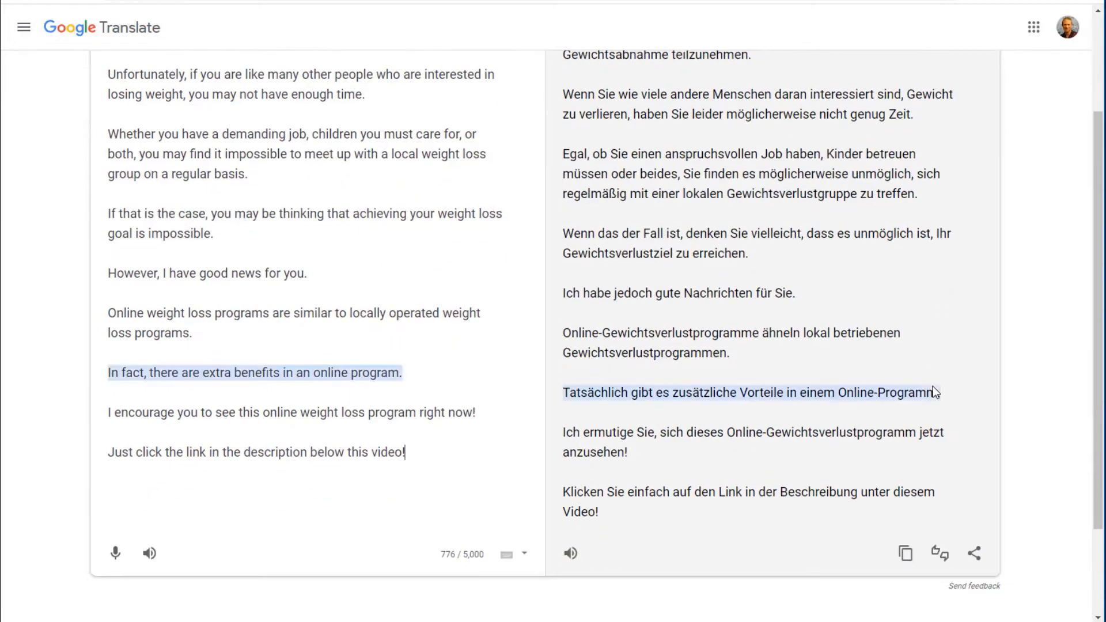
- Copy the complete German translation from Google Translate, switch to VidVoicer and paste it as the Vox text
{"action": "scroll", "coordinate": [925, 379], "scroll_direction": "up", "scroll_amount": 2}
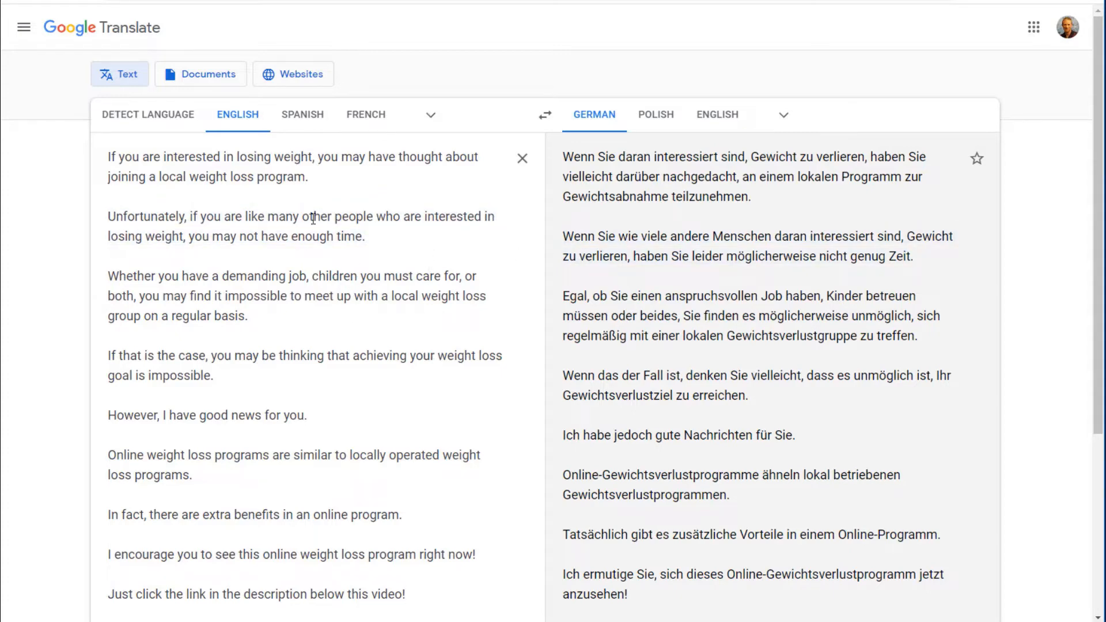
{"action": "scroll", "coordinate": [459, 352], "scroll_direction": "down", "scroll_amount": 5}
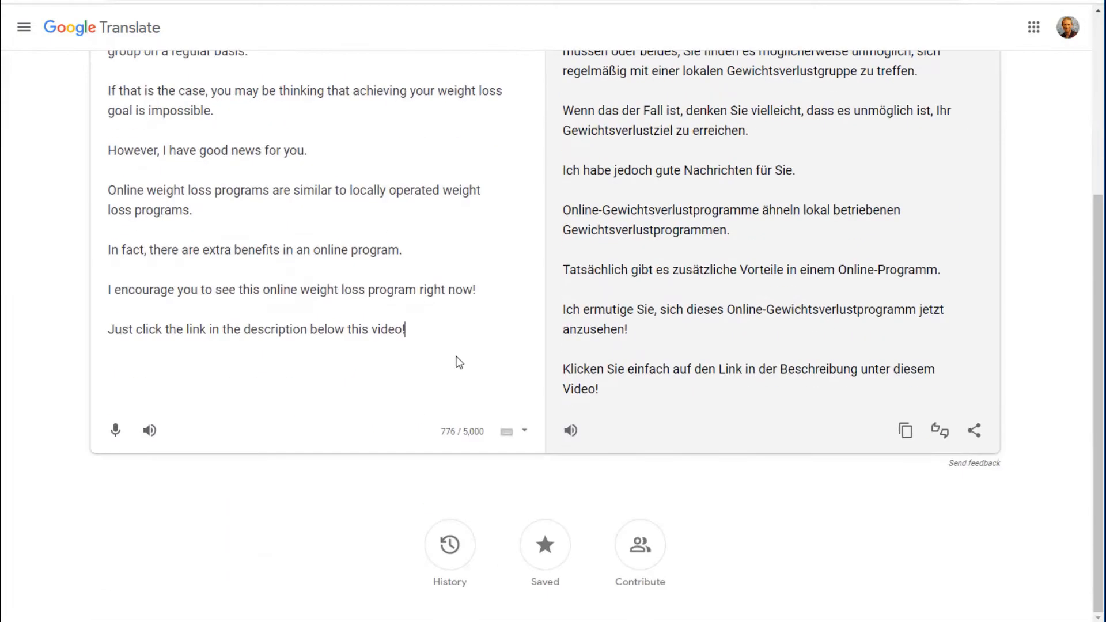
{"action": "scroll", "coordinate": [698, 326], "scroll_direction": "up", "scroll_amount": 3}
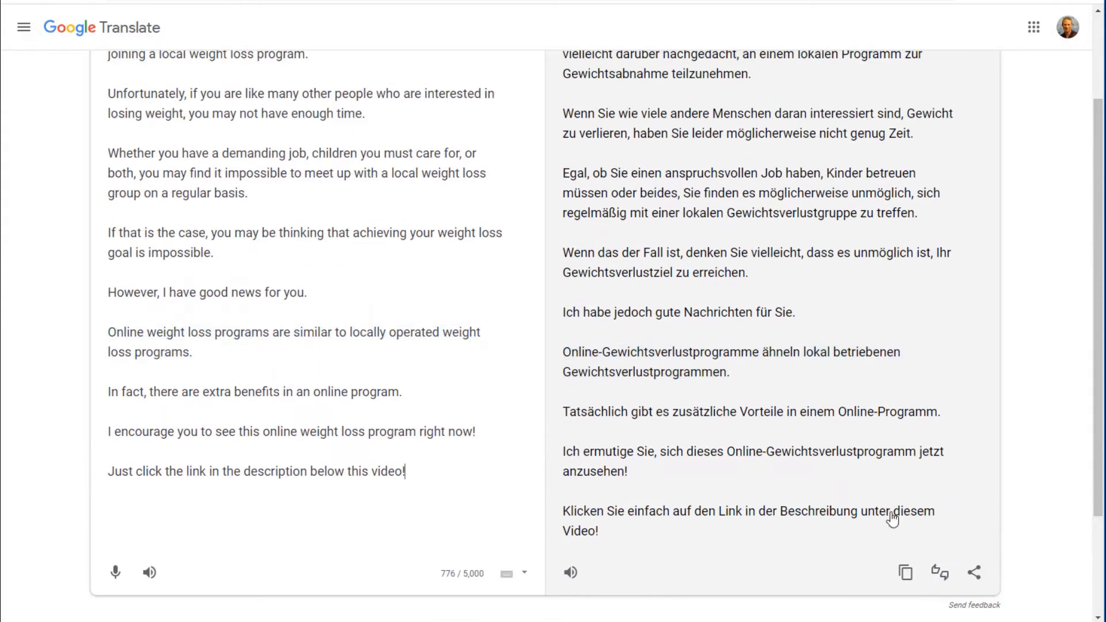
{"action": "left_click", "coordinate": [907, 574]}
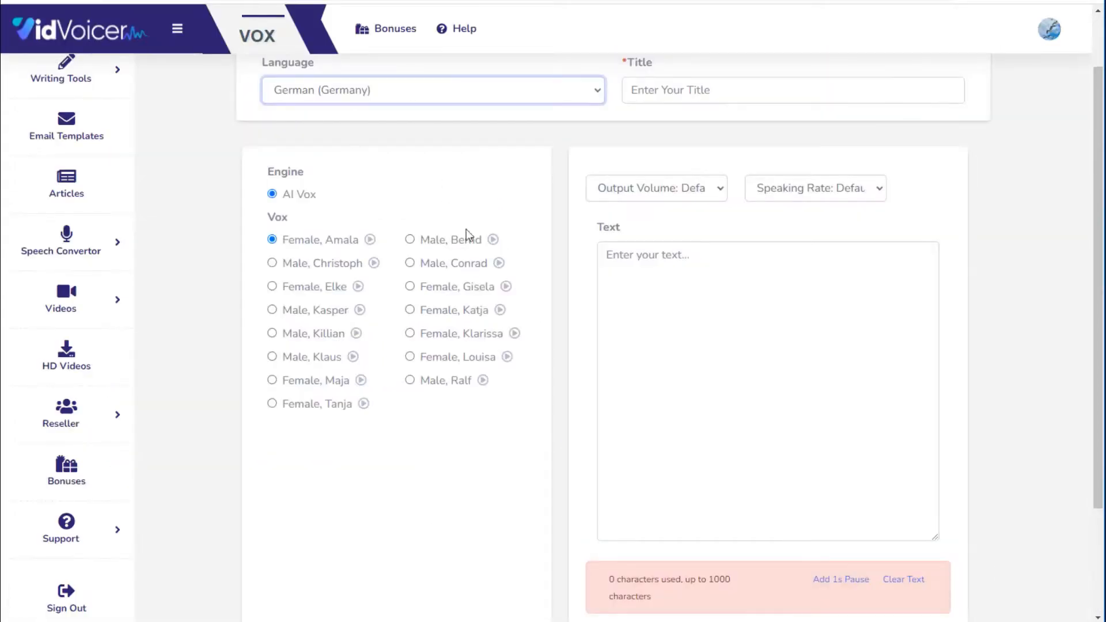
{"action": "left_click", "coordinate": [614, 263]}
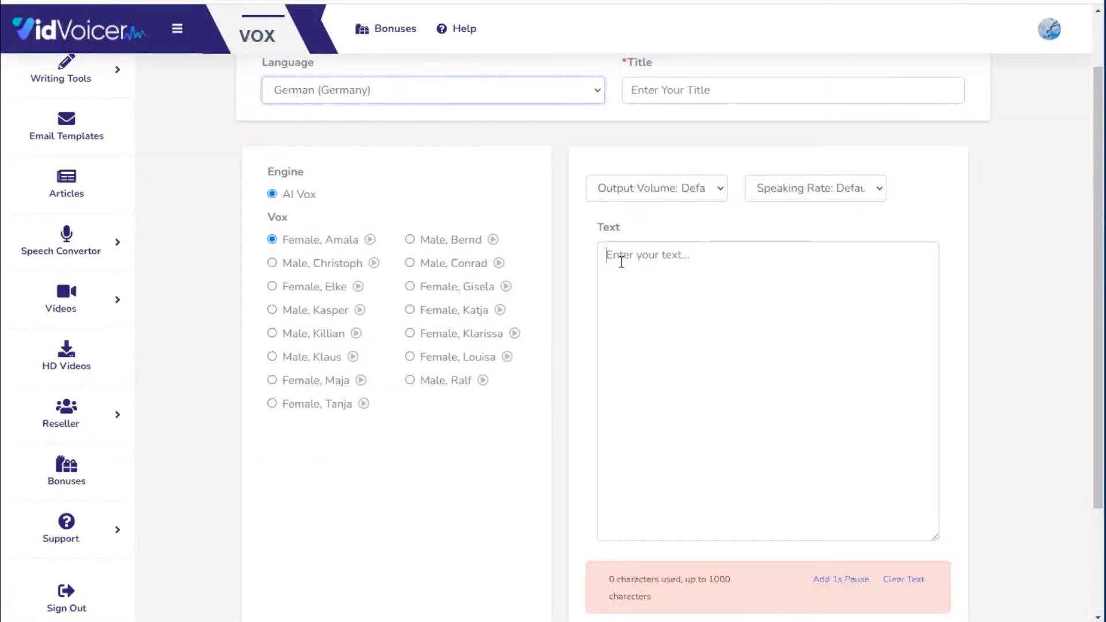
{"action": "key", "text": "ctrl+v"}
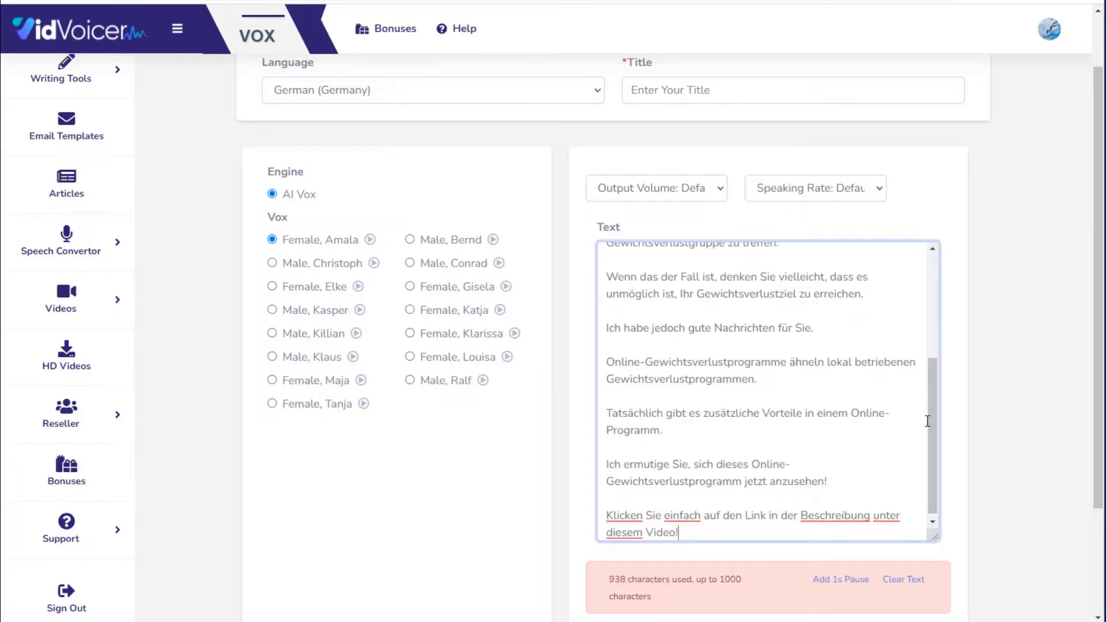
{"action": "mouse_move", "coordinate": [929, 422]}
{"action": "left_mouse_down"}
{"action": "mouse_move", "coordinate": [926, 316]}
{"action": "mouse_move", "coordinate": [923, 440]}
{"action": "left_mouse_up"}
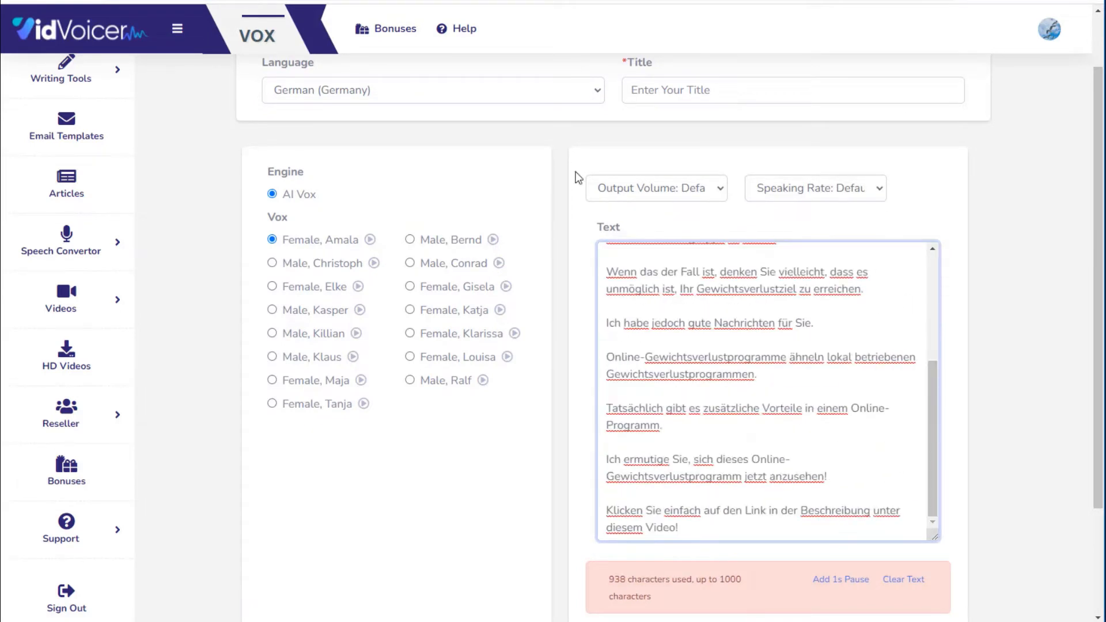
- Title the voiceover German weight loss and generate the Vox with the Female, Amala voice
{"action": "left_click", "coordinate": [691, 86]}
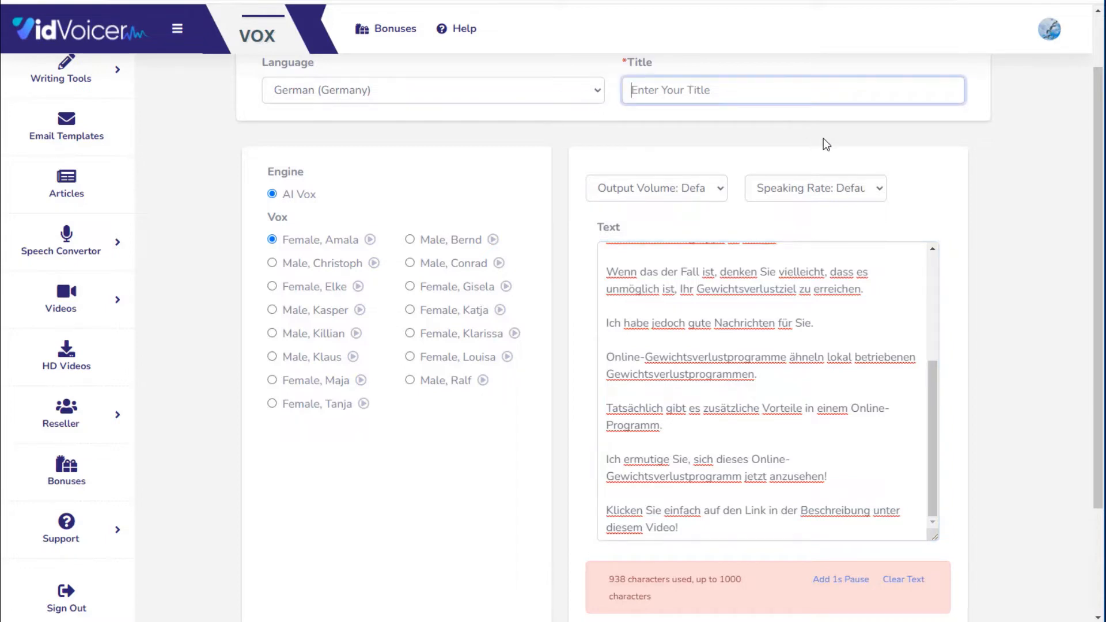
{"action": "type", "text": "German weight loss"}
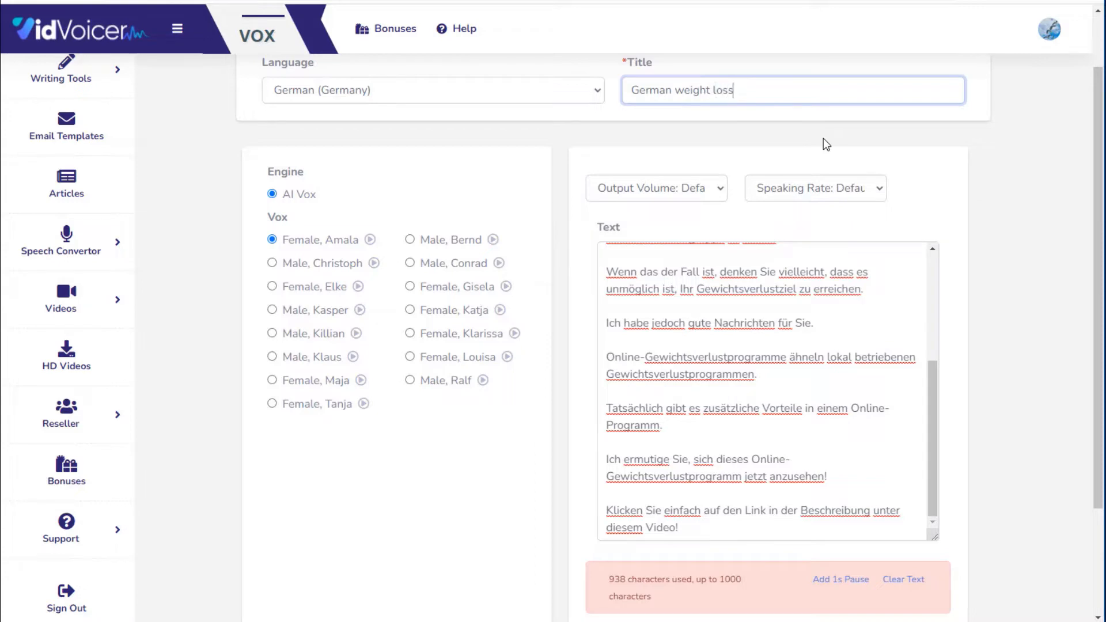
{"action": "scroll", "coordinate": [806, 346], "scroll_direction": "down", "scroll_amount": 3}
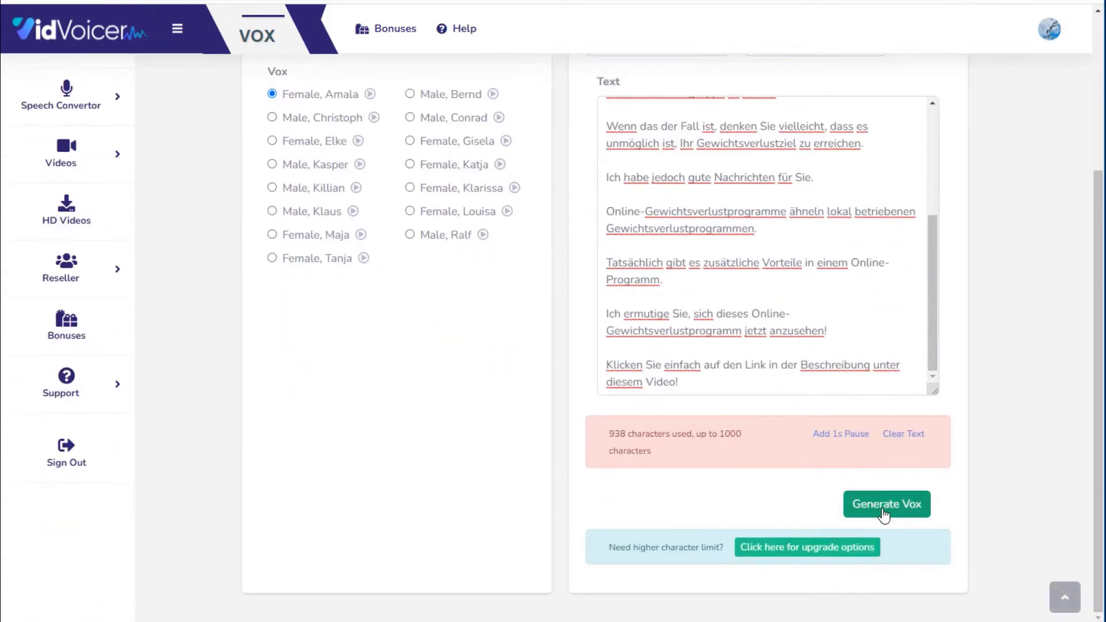
{"action": "left_click", "coordinate": [884, 515]}
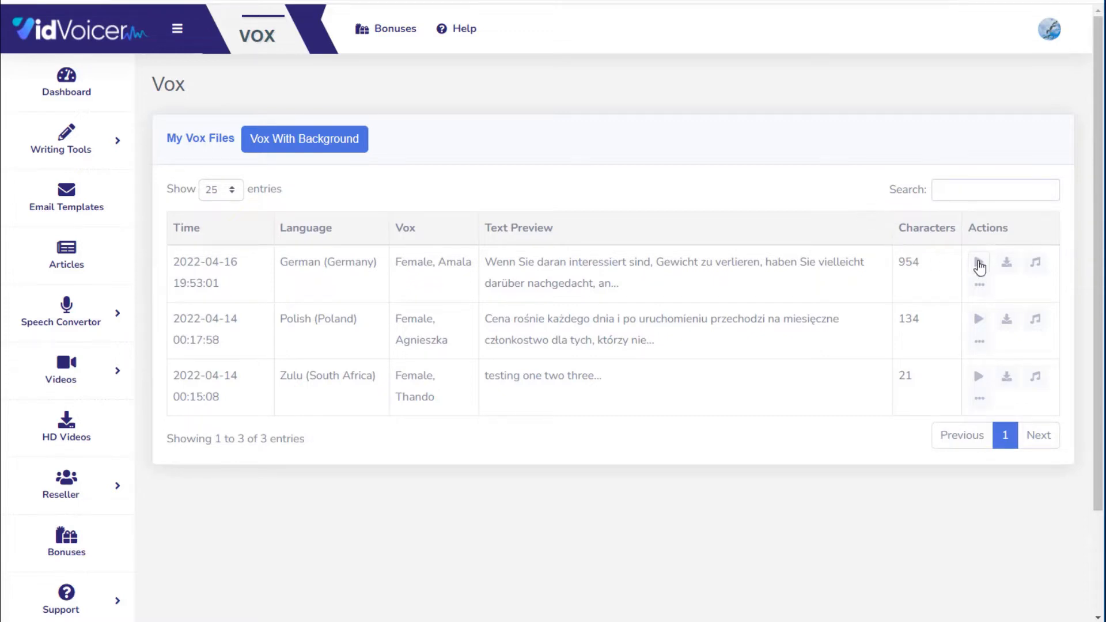
- Play the newly generated German (Germany) voiceover and close the Vox Player
{"action": "left_click", "coordinate": [979, 264]}
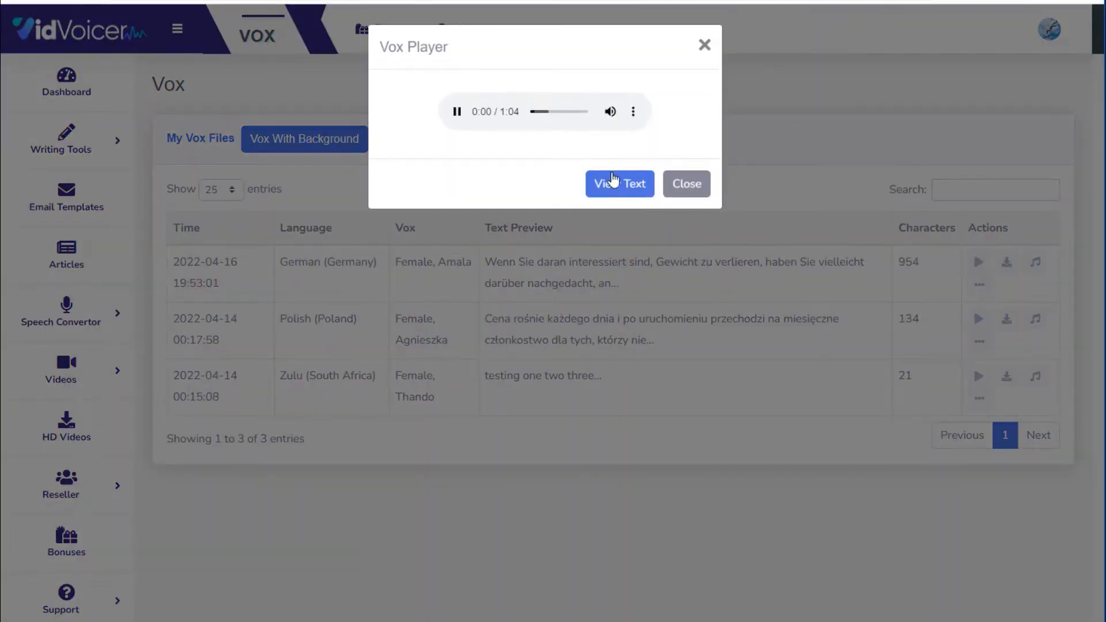
{"action": "left_click", "coordinate": [689, 185]}
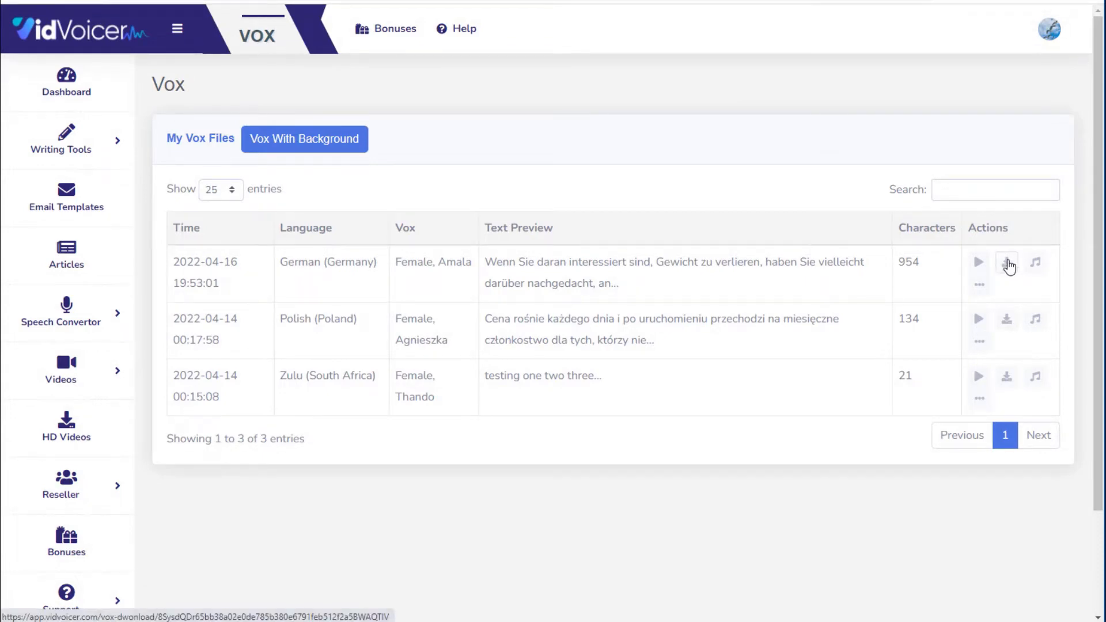
- Examine the Vox with Background options for music, volumes and merging voice files, then close the dialog
{"action": "left_click", "coordinate": [1036, 262]}
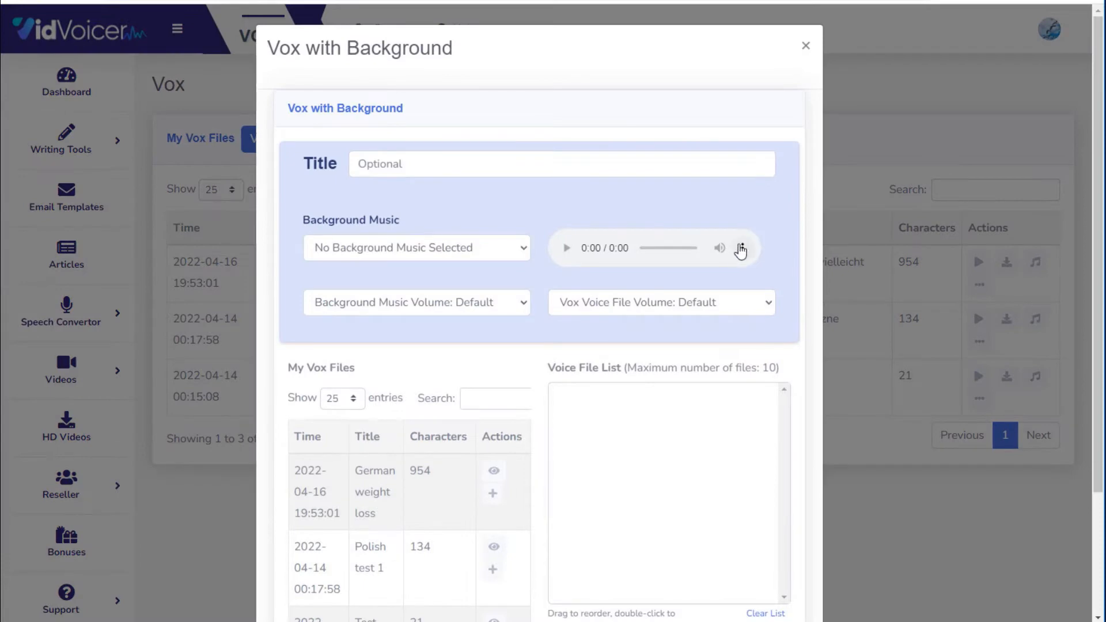
{"action": "scroll", "coordinate": [749, 283], "scroll_direction": "down", "scroll_amount": 3}
{"action": "scroll", "coordinate": [697, 306], "scroll_direction": "up", "scroll_amount": 3}
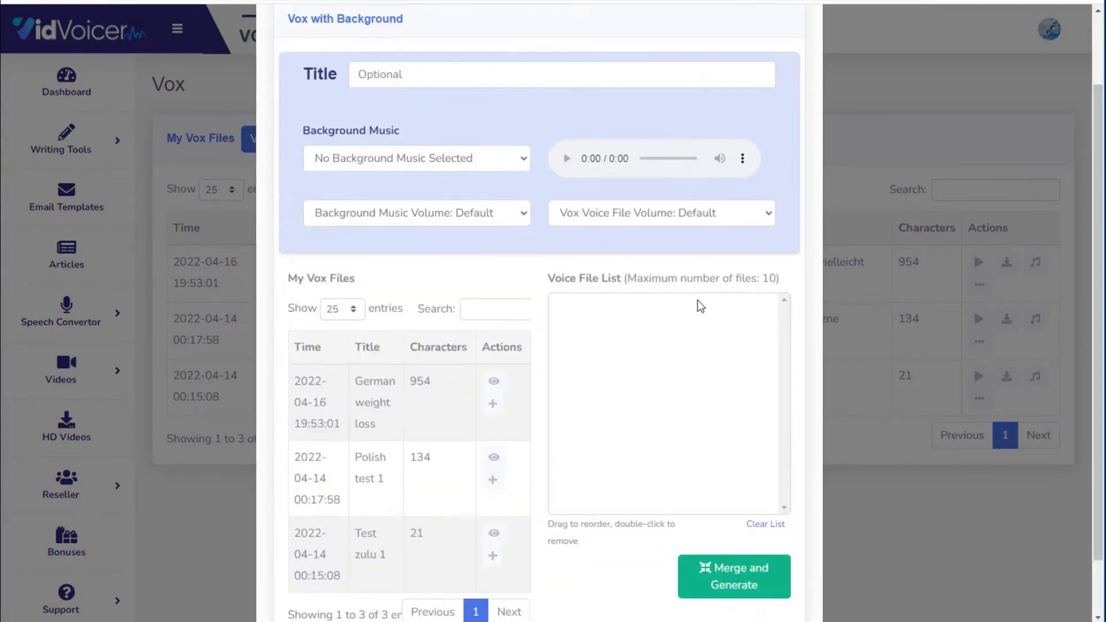
{"action": "scroll", "coordinate": [700, 305], "scroll_direction": "down", "scroll_amount": 1}
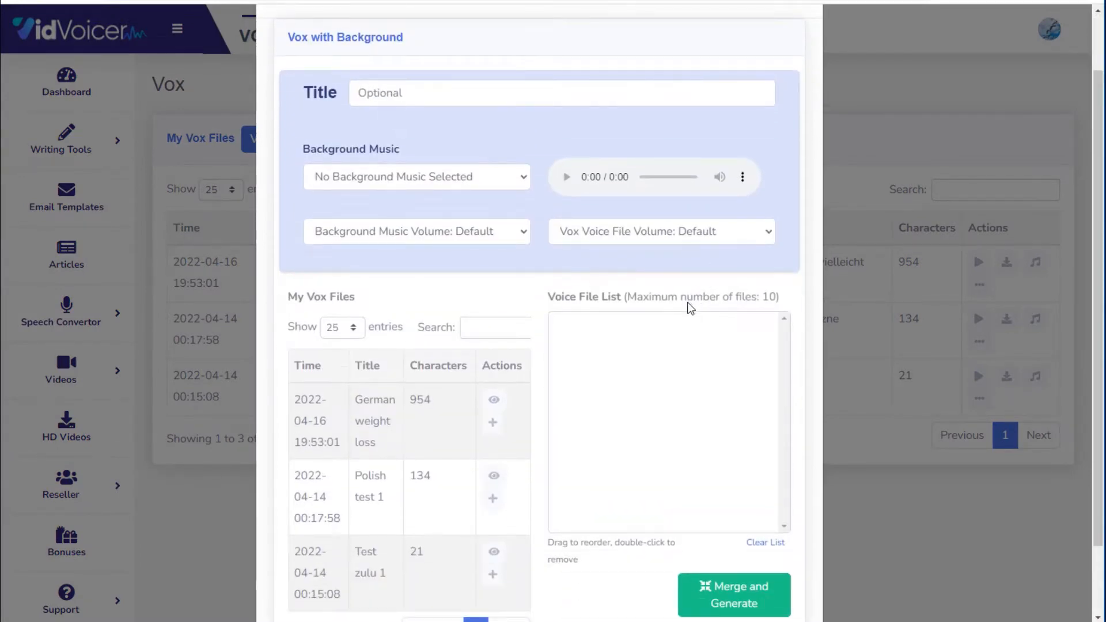
{"action": "scroll", "coordinate": [687, 304], "scroll_direction": "up", "scroll_amount": 1}
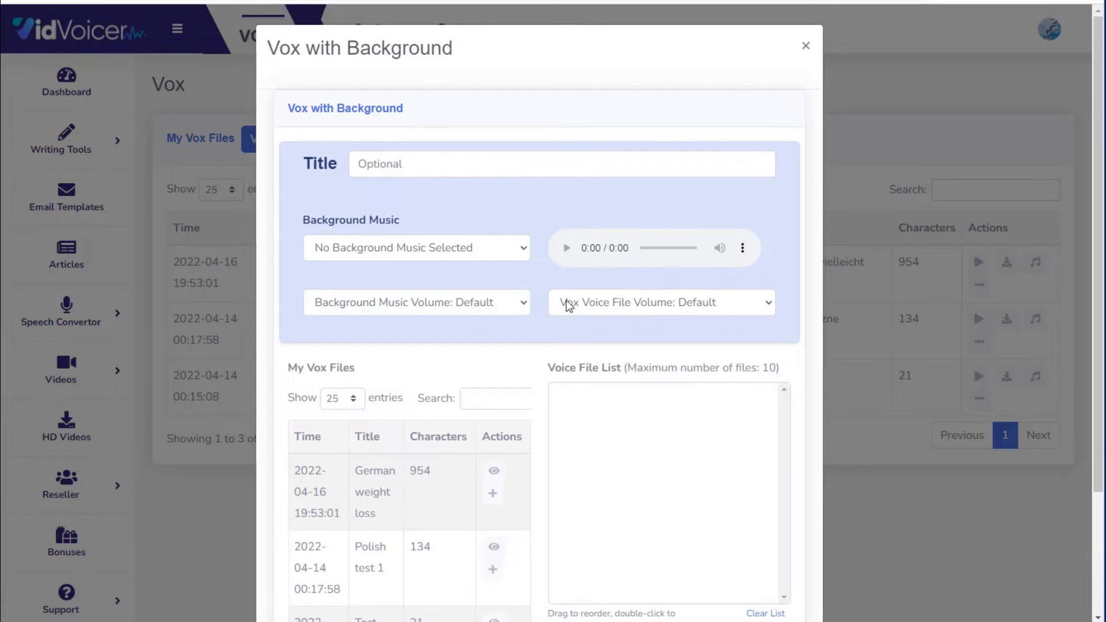
{"action": "scroll", "coordinate": [570, 303], "scroll_direction": "down", "scroll_amount": 1}
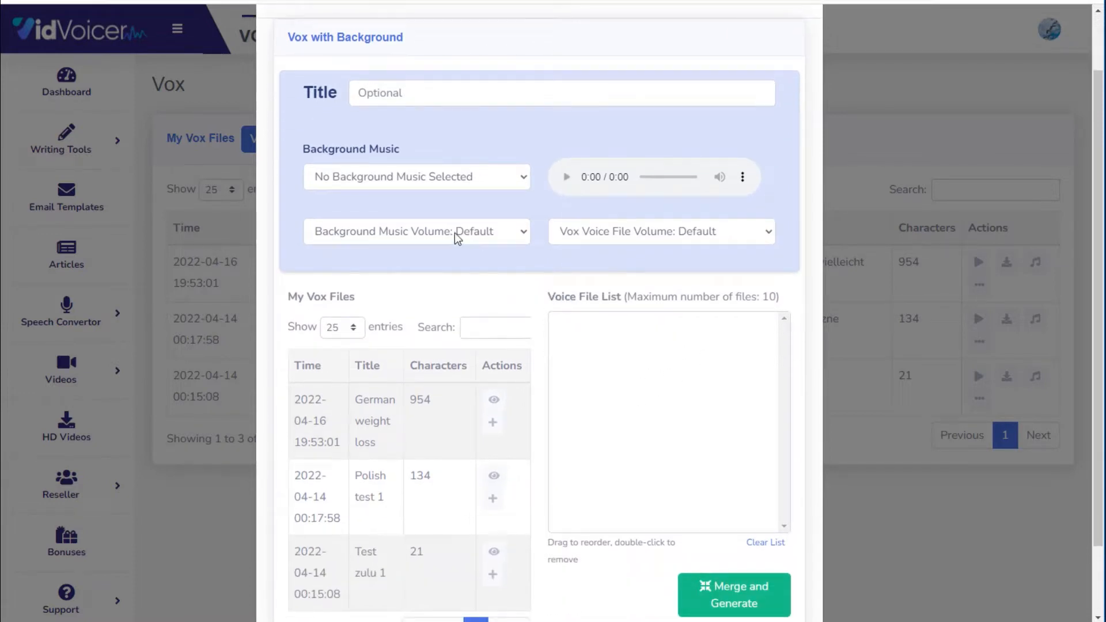
{"action": "scroll", "coordinate": [580, 374], "scroll_direction": "down", "scroll_amount": 1}
{"action": "scroll", "coordinate": [579, 377], "scroll_direction": "up", "scroll_amount": 2}
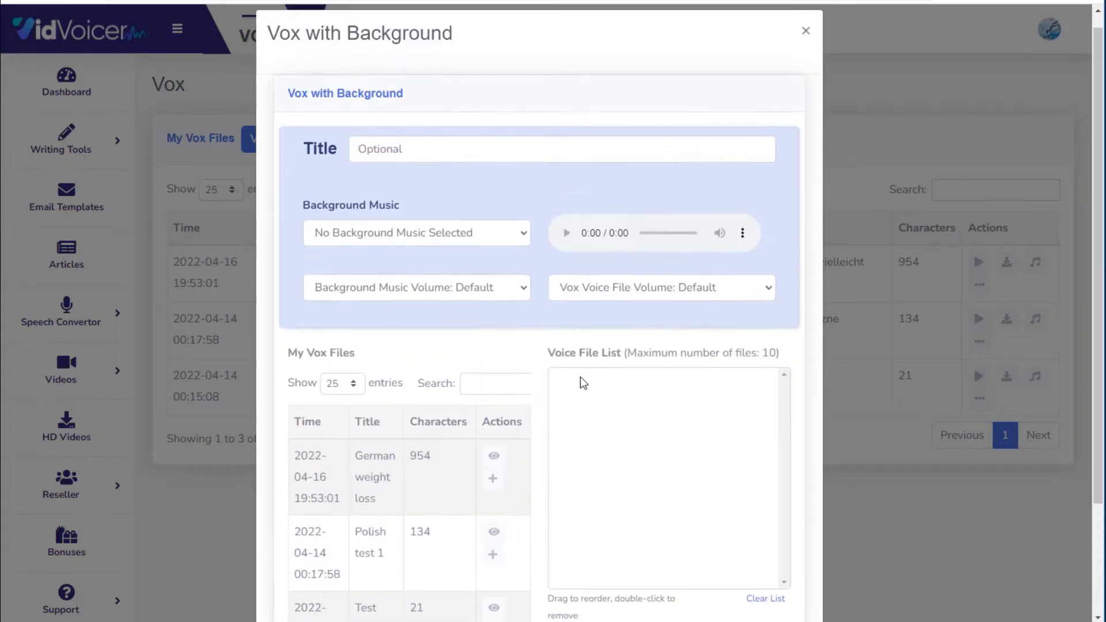
{"action": "scroll", "coordinate": [579, 377], "scroll_direction": "down", "scroll_amount": 2}
{"action": "scroll", "coordinate": [556, 387], "scroll_direction": "up", "scroll_amount": 2}
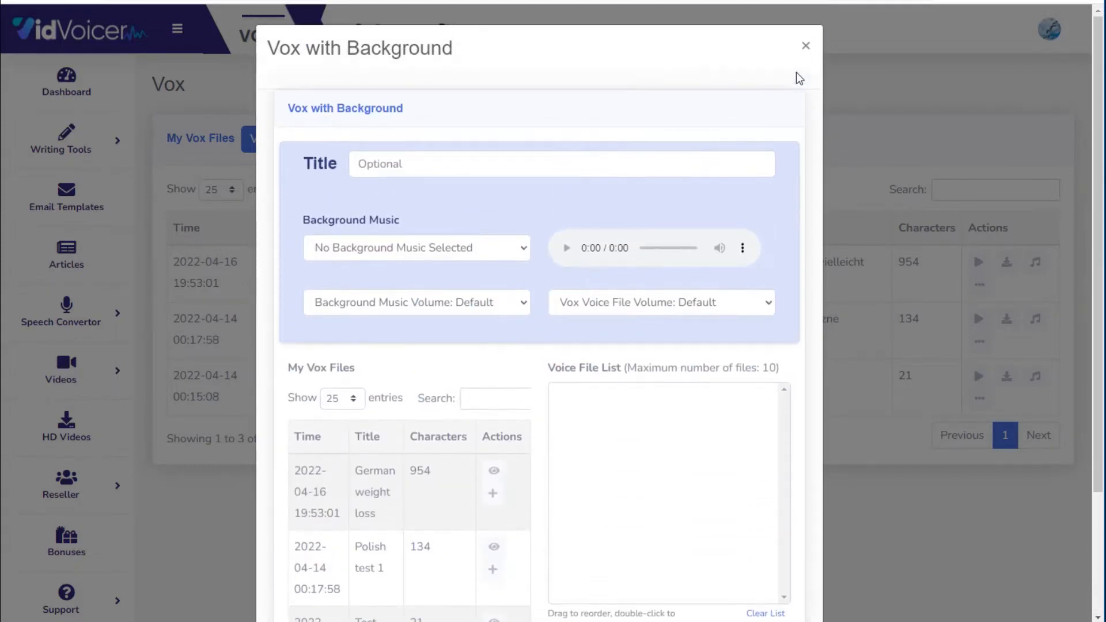
{"action": "left_click", "coordinate": [806, 46]}
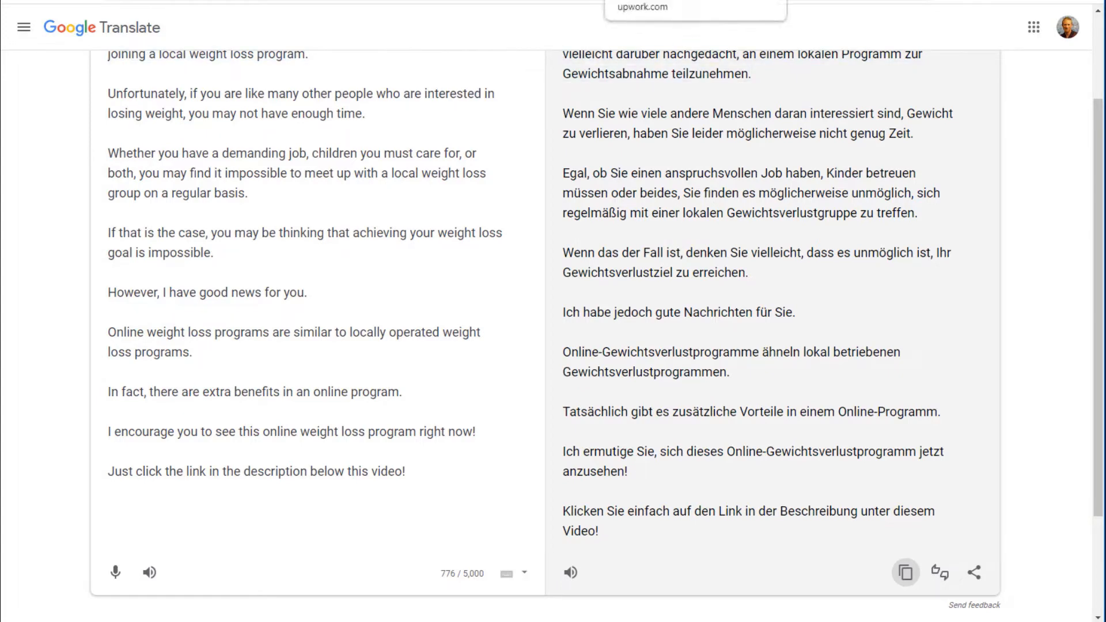
- Switch to the Upwork freelance jobs page, search the remote jobs for voice and open the Voice Acting Freelancer suggestion
{"action": "left_click", "coordinate": [685, 0]}
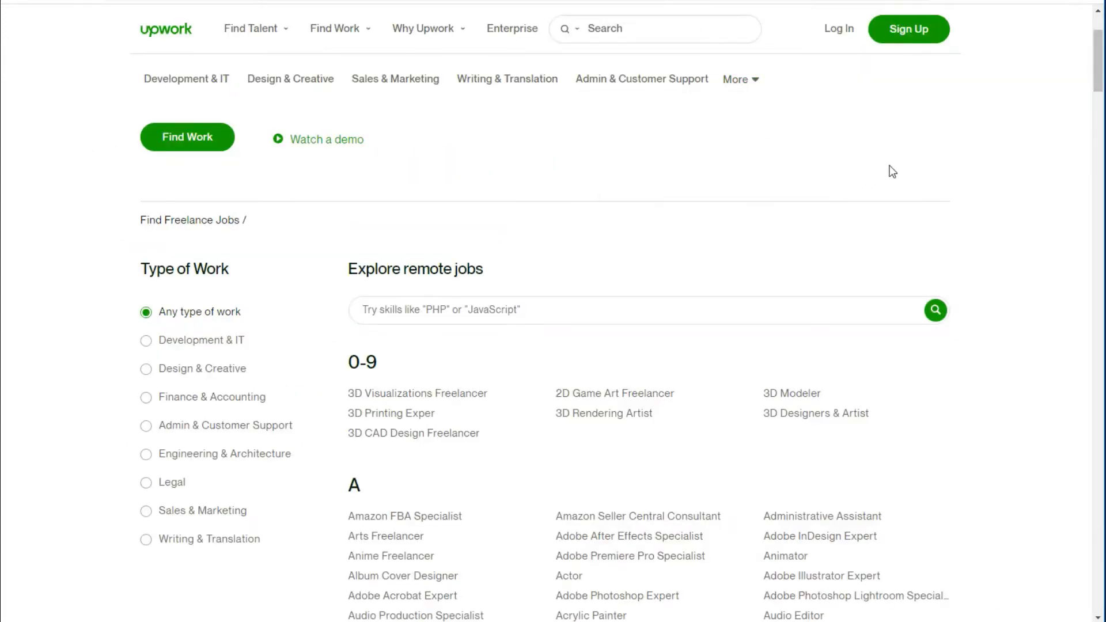
{"action": "scroll", "coordinate": [992, 209], "scroll_direction": "down", "scroll_amount": 2}
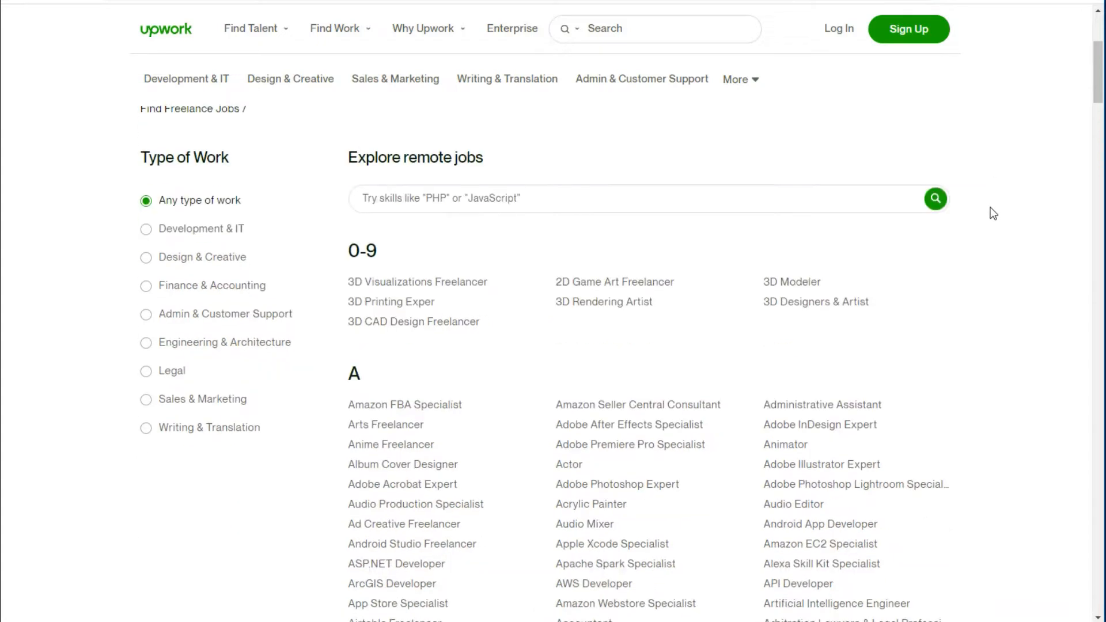
{"action": "scroll", "coordinate": [994, 214], "scroll_direction": "up", "scroll_amount": 1}
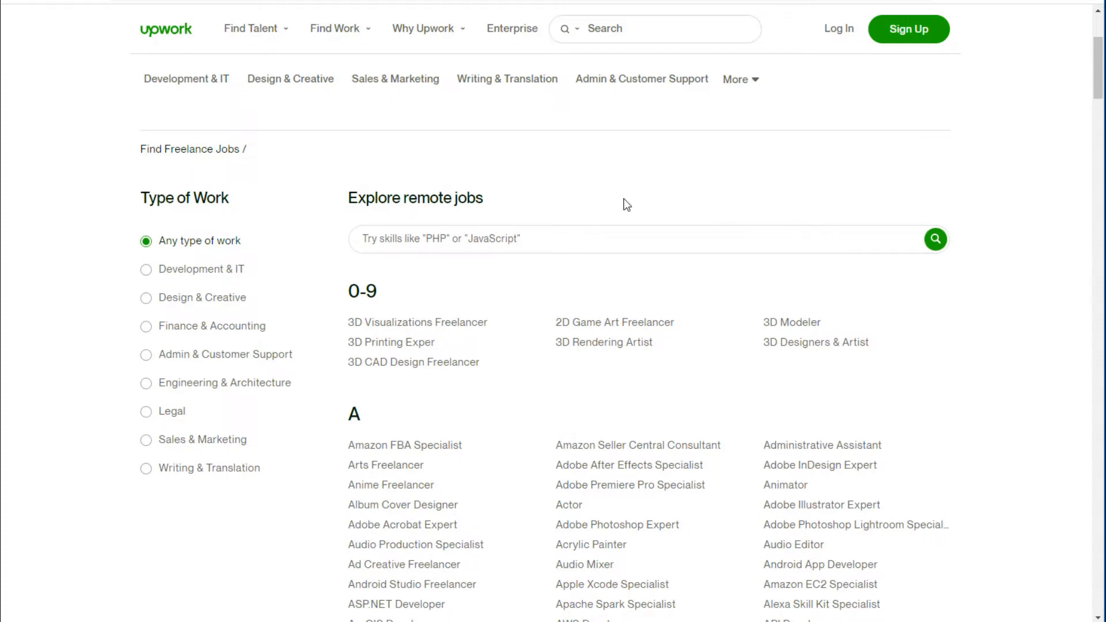
{"action": "left_click", "coordinate": [552, 235]}
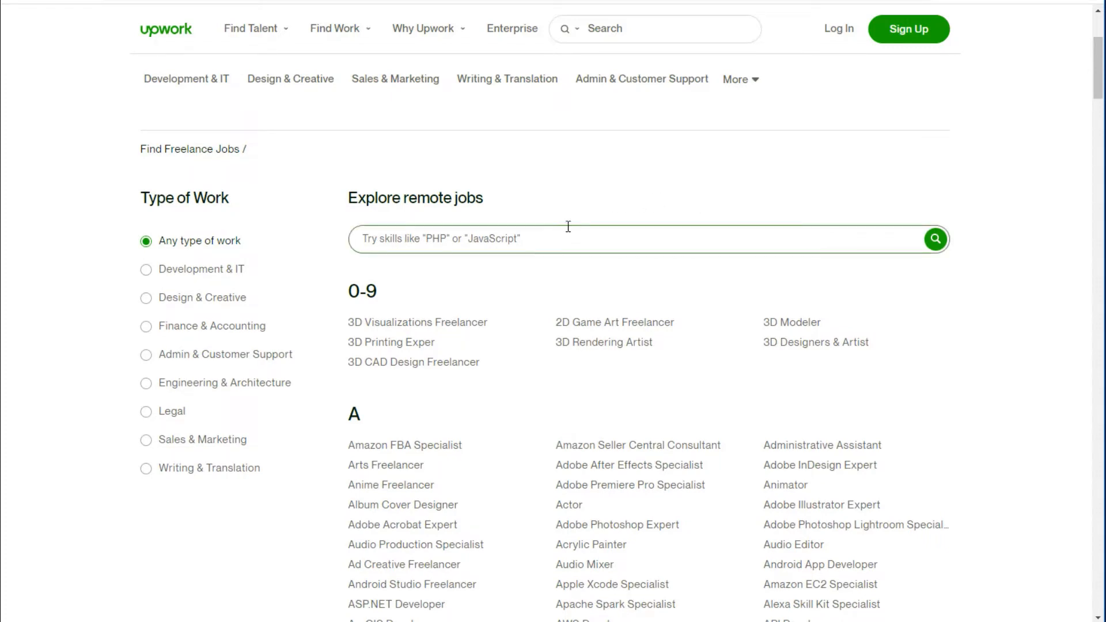
{"action": "mouse_move", "coordinate": [254, 28]}
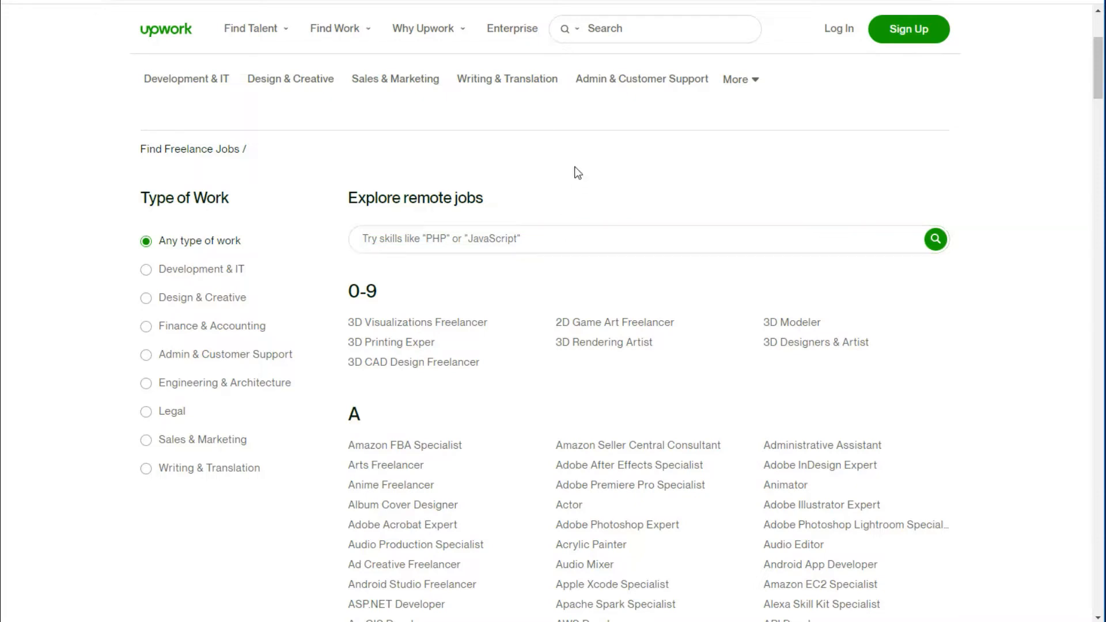
{"action": "left_click", "coordinate": [471, 240]}
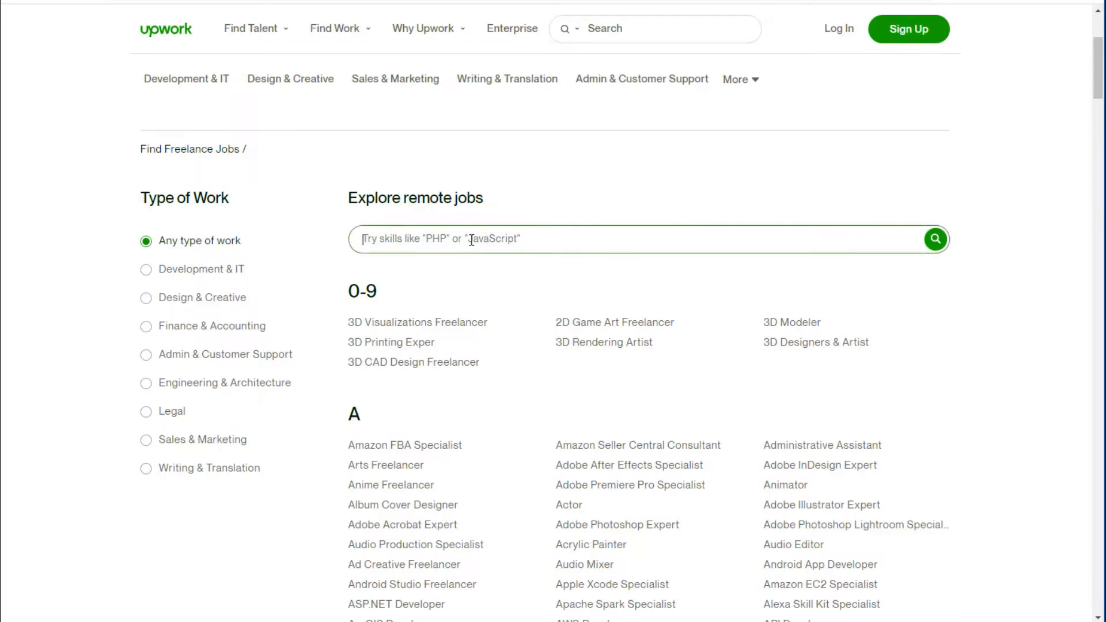
{"action": "type", "text": "voice"}
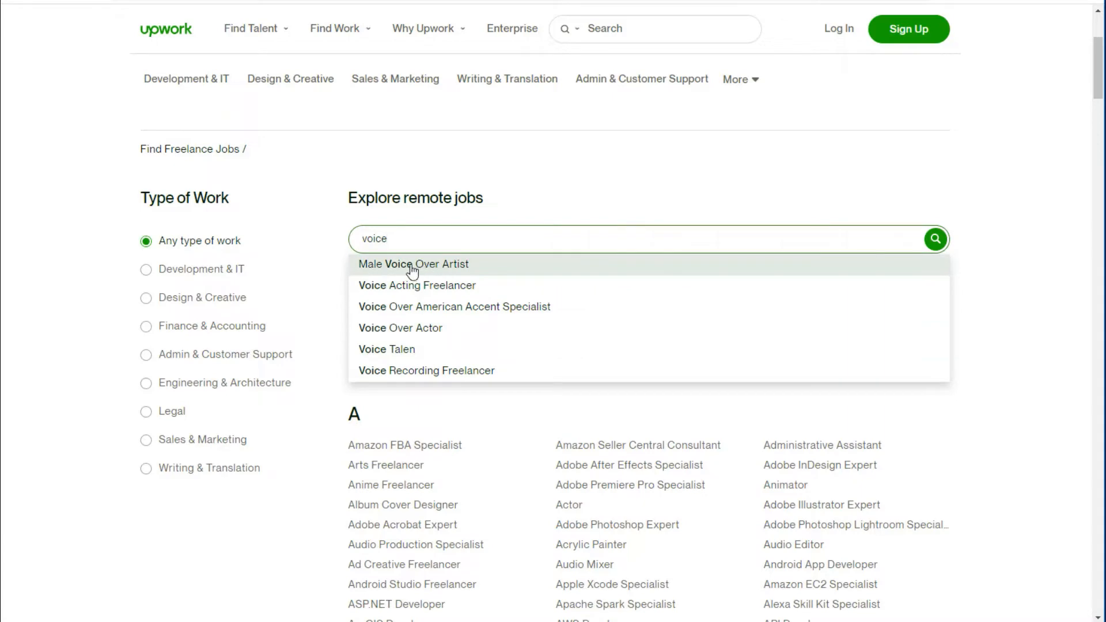
{"action": "key", "text": "Return"}
{"action": "left_click", "coordinate": [395, 320]}
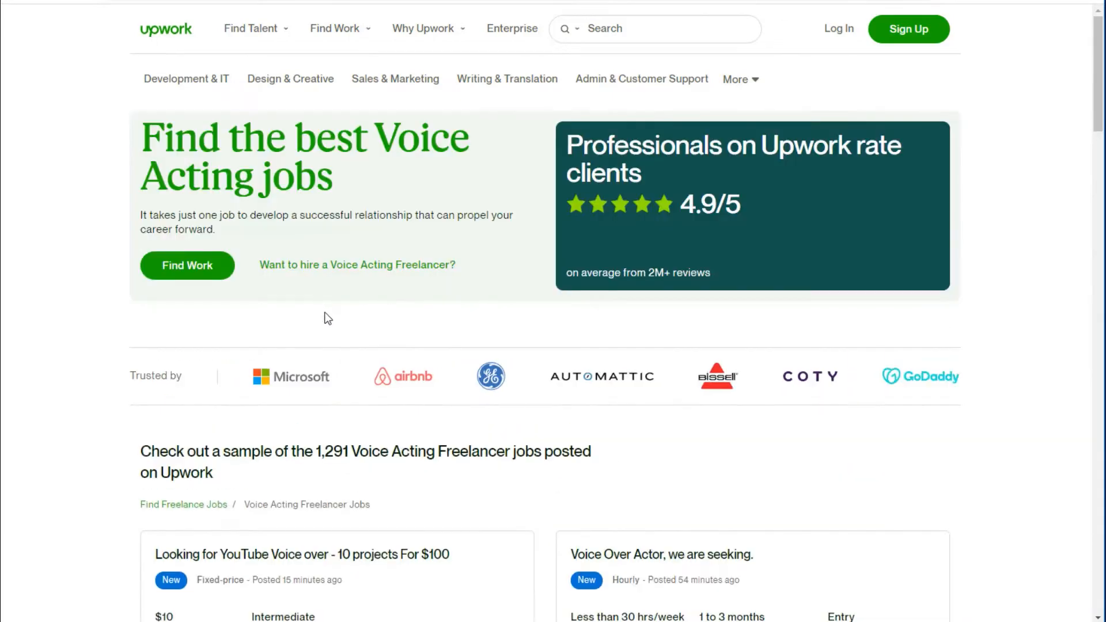
- Browse the sample Voice Acting Freelancer job posts, checking their prices, experience levels and descriptions
{"action": "scroll", "coordinate": [382, 329], "scroll_direction": "down", "scroll_amount": 2}
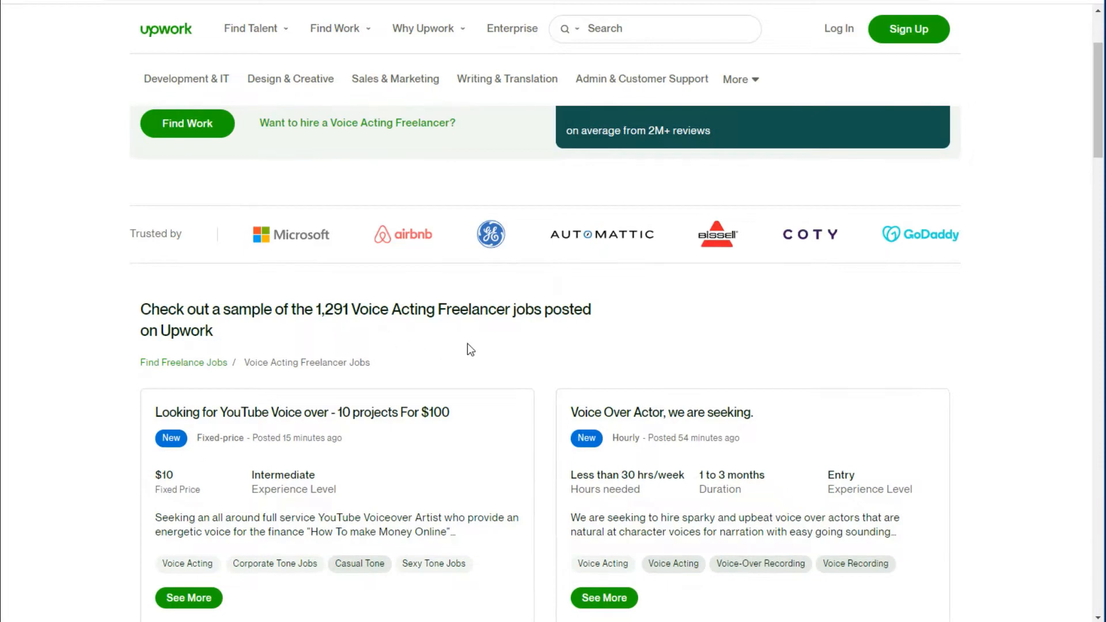
{"action": "scroll", "coordinate": [461, 340], "scroll_direction": "down", "scroll_amount": 2}
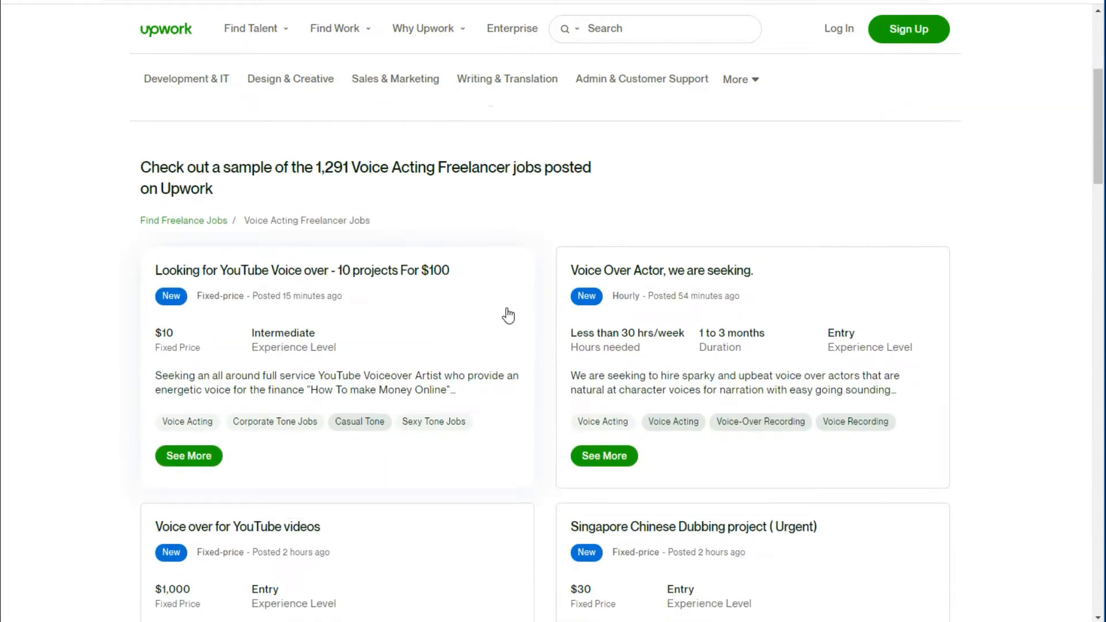
{"action": "scroll", "coordinate": [507, 314], "scroll_direction": "down", "scroll_amount": 4}
{"action": "scroll", "coordinate": [501, 355], "scroll_direction": "up", "scroll_amount": 4}
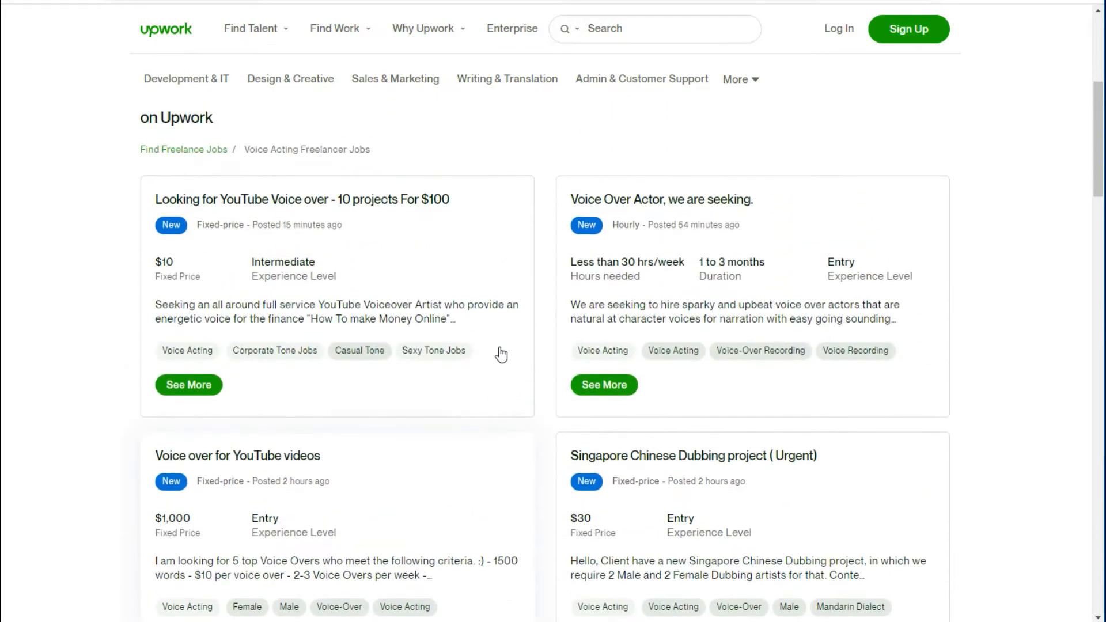
{"action": "scroll", "coordinate": [502, 355], "scroll_direction": "down", "scroll_amount": 5}
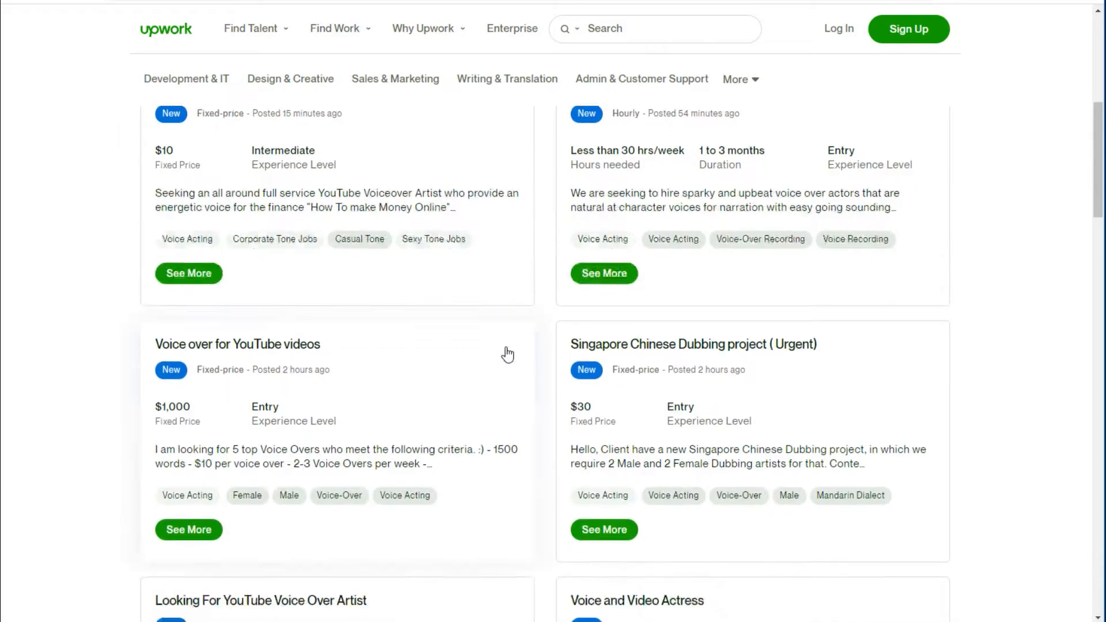
{"action": "scroll", "coordinate": [1095, 187], "scroll_direction": "up", "scroll_amount": 6}
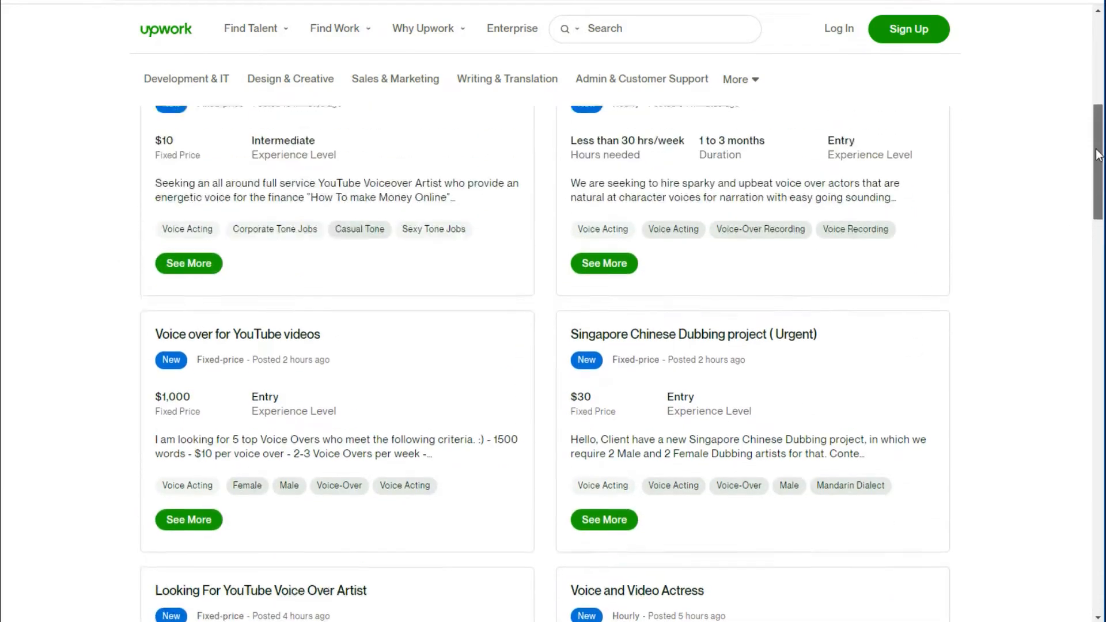
{"action": "scroll", "coordinate": [1095, 188], "scroll_direction": "down", "scroll_amount": 7}
{"action": "left_click_drag", "start_coordinate": [1095, 187], "coordinate": [1100, 102]}
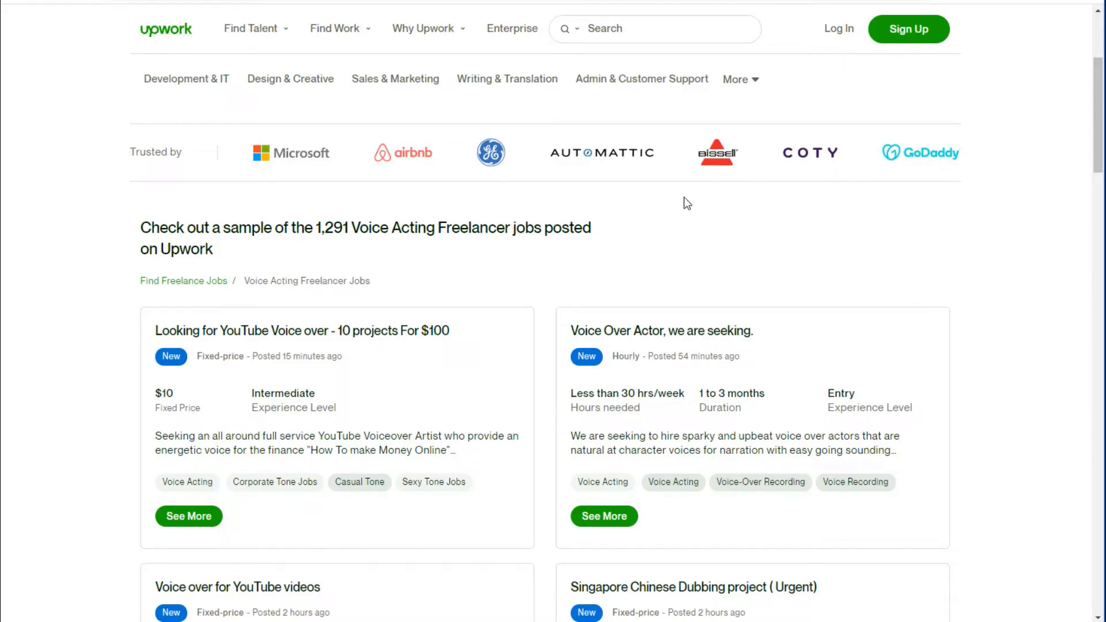
- Look through more Voice Acting Freelancer job posts and switch back to the My Vox Files list in VidVoicer
{"action": "scroll", "coordinate": [684, 202], "scroll_direction": "down", "scroll_amount": 8}
{"action": "scroll", "coordinate": [675, 230], "scroll_direction": "up", "scroll_amount": 9}
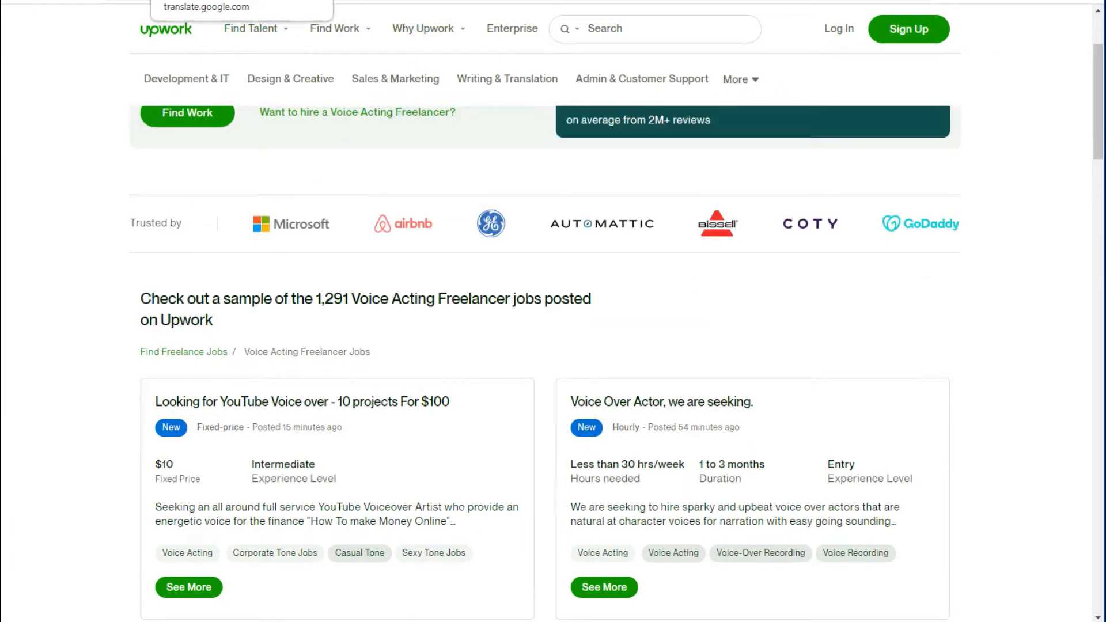
{"action": "left_click", "coordinate": [190, 2]}
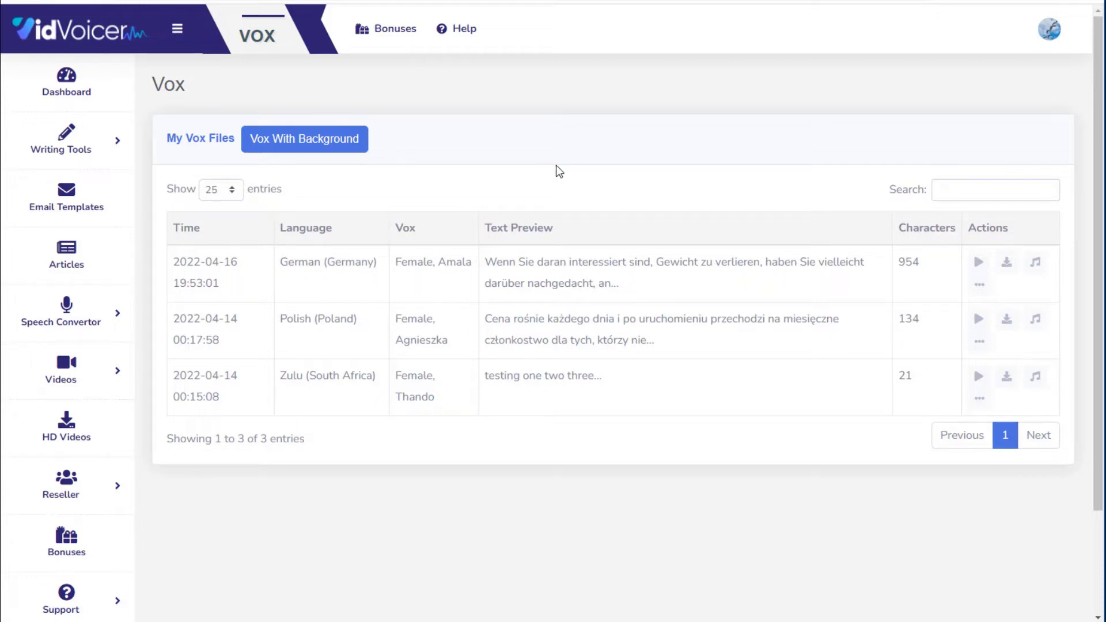
{"action": "scroll", "coordinate": [519, 205], "scroll_direction": "down", "scroll_amount": 2}
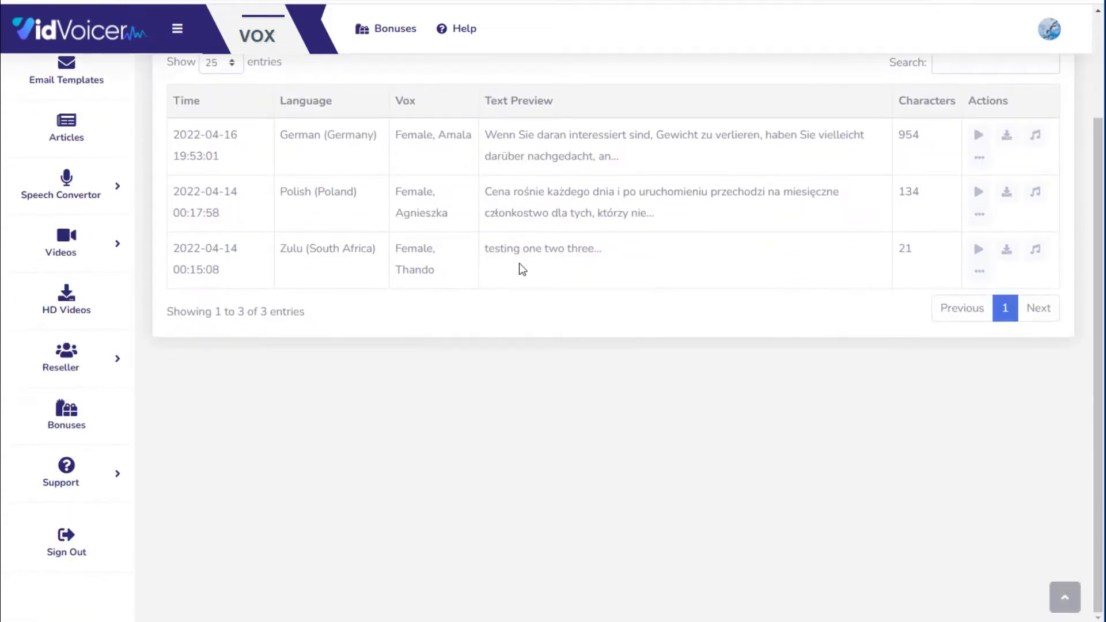
{"action": "scroll", "coordinate": [519, 265], "scroll_direction": "up", "scroll_amount": 2}
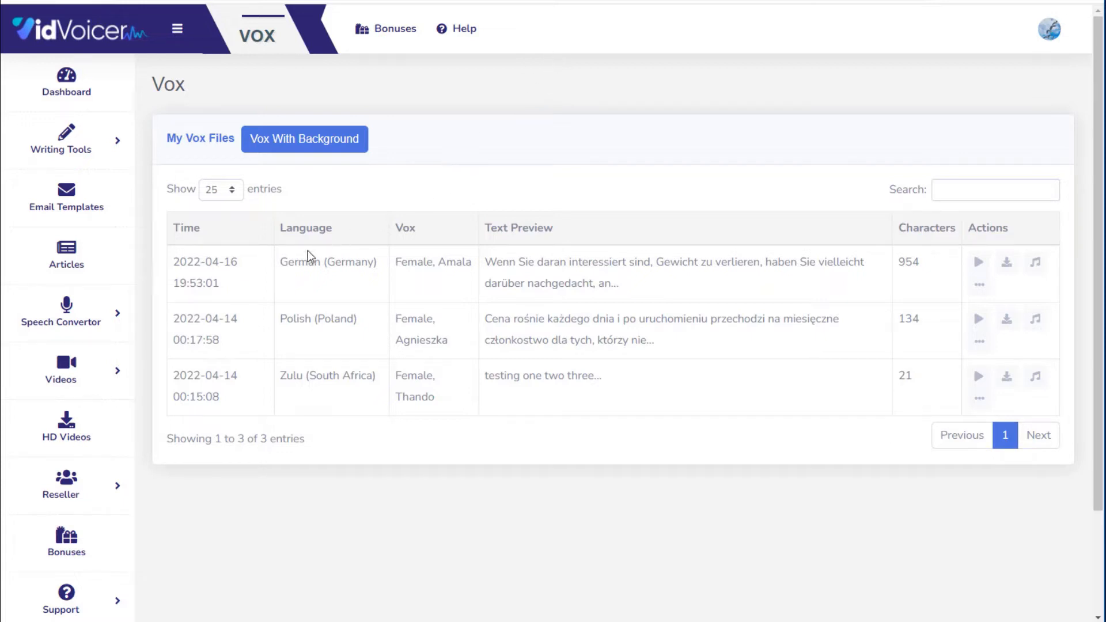
- Go to video creation and open the option for creating an image slideshow video using keyword search
{"action": "left_click", "coordinate": [108, 373]}
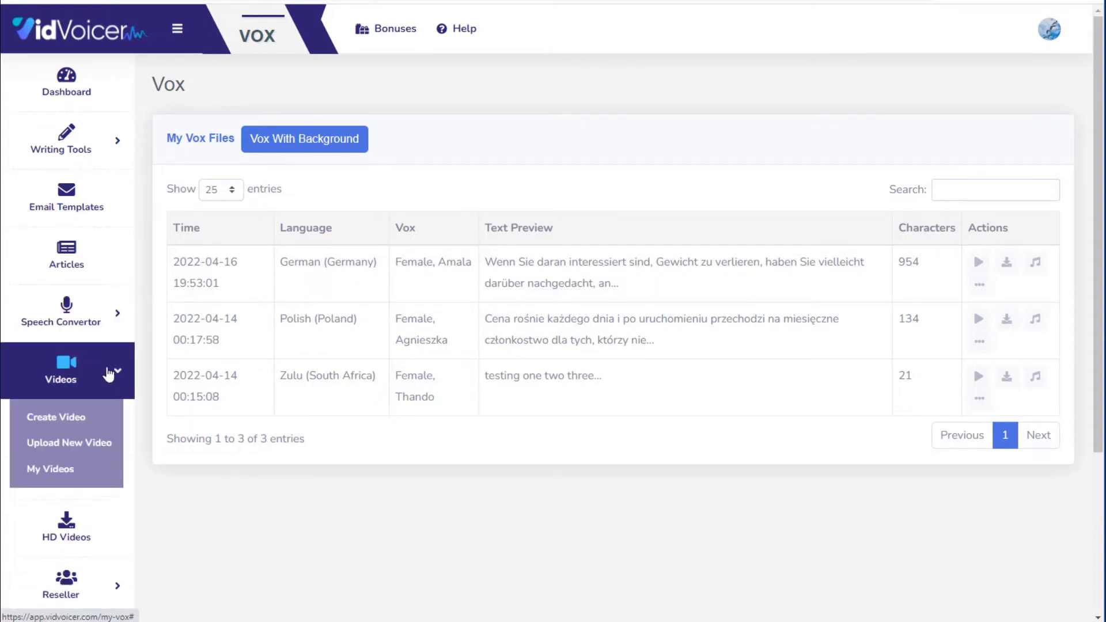
{"action": "left_click", "coordinate": [71, 423]}
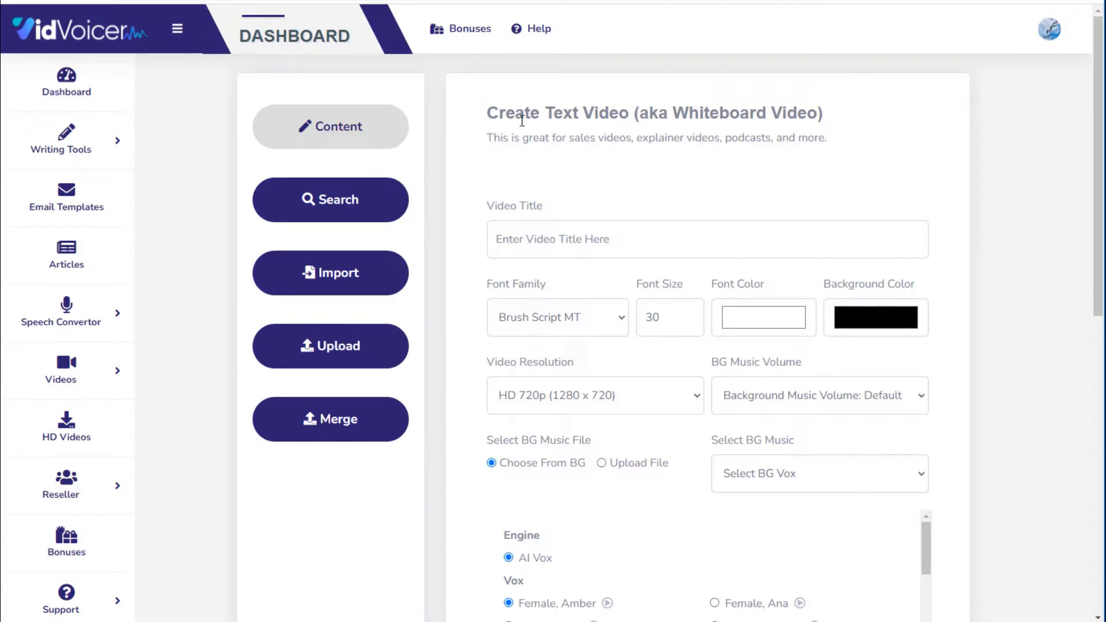
{"action": "left_click", "coordinate": [353, 201]}
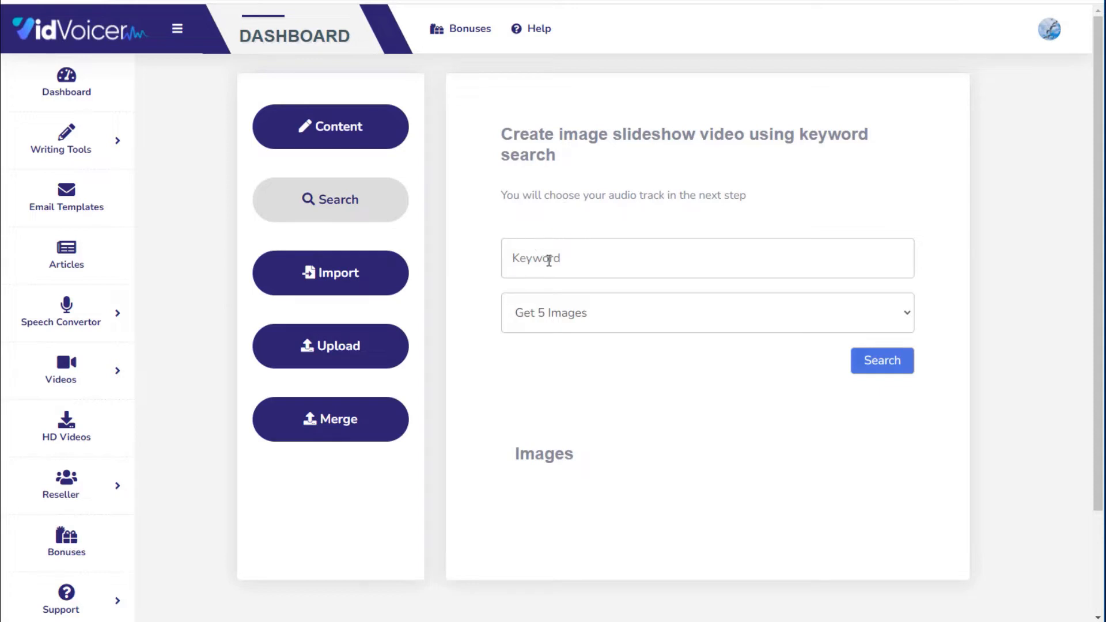
{"action": "scroll", "coordinate": [479, 264], "scroll_direction": "down", "scroll_amount": 2}
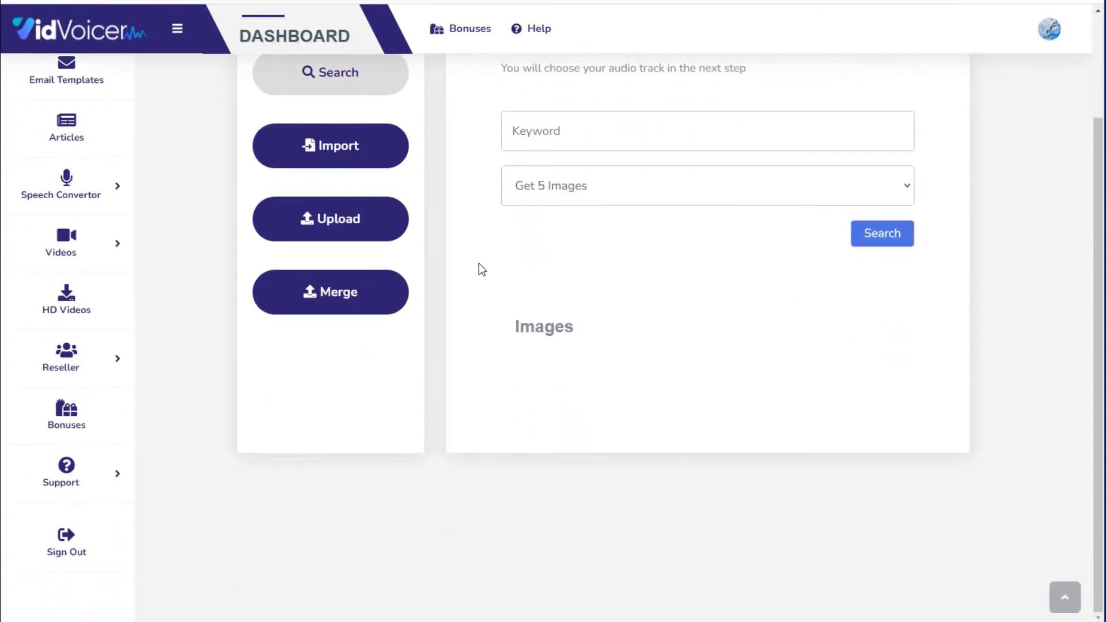
{"action": "scroll", "coordinate": [480, 266], "scroll_direction": "up", "scroll_amount": 2}
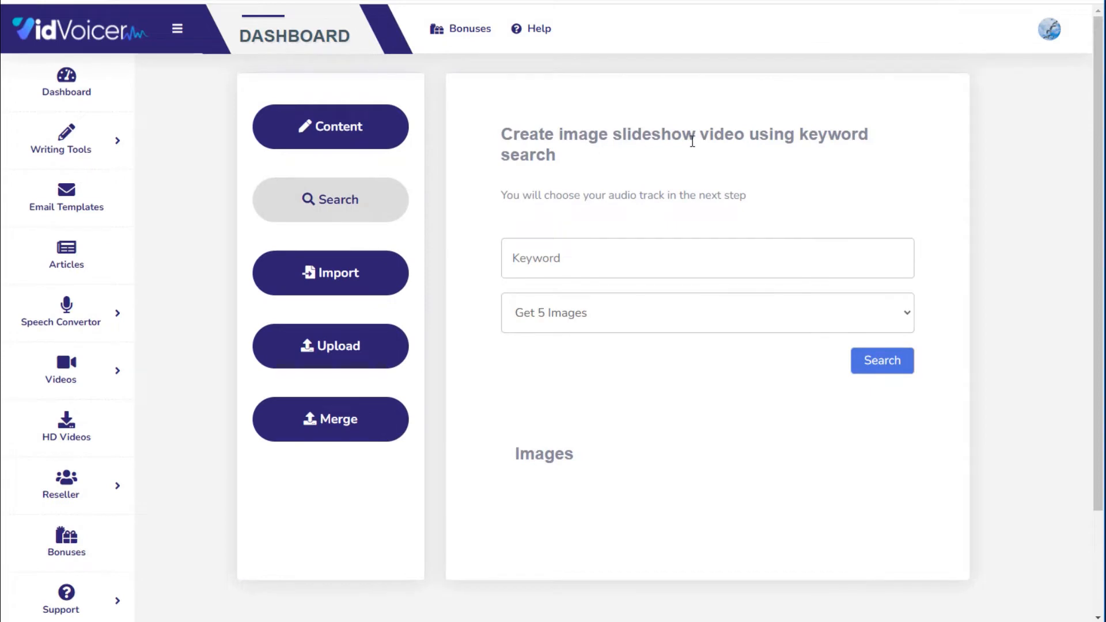
- Search for 20 slideshow images with the keyword "weight loss" and look over the images
{"action": "left_click", "coordinate": [547, 257]}
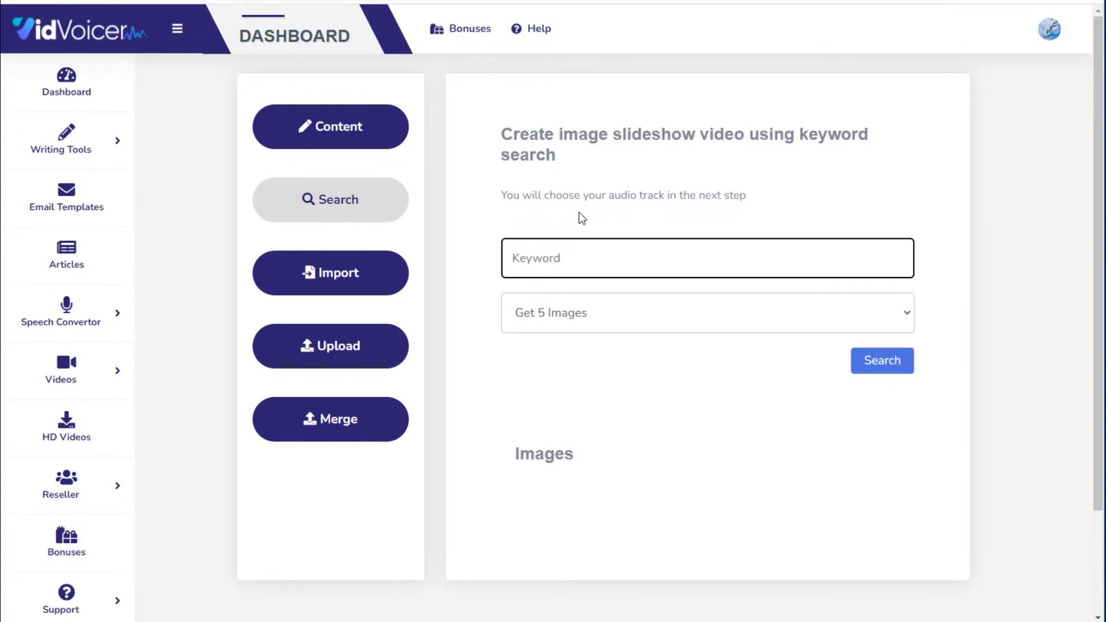
{"action": "type", "text": "weight loss"}
{"action": "left_click", "coordinate": [613, 311]}
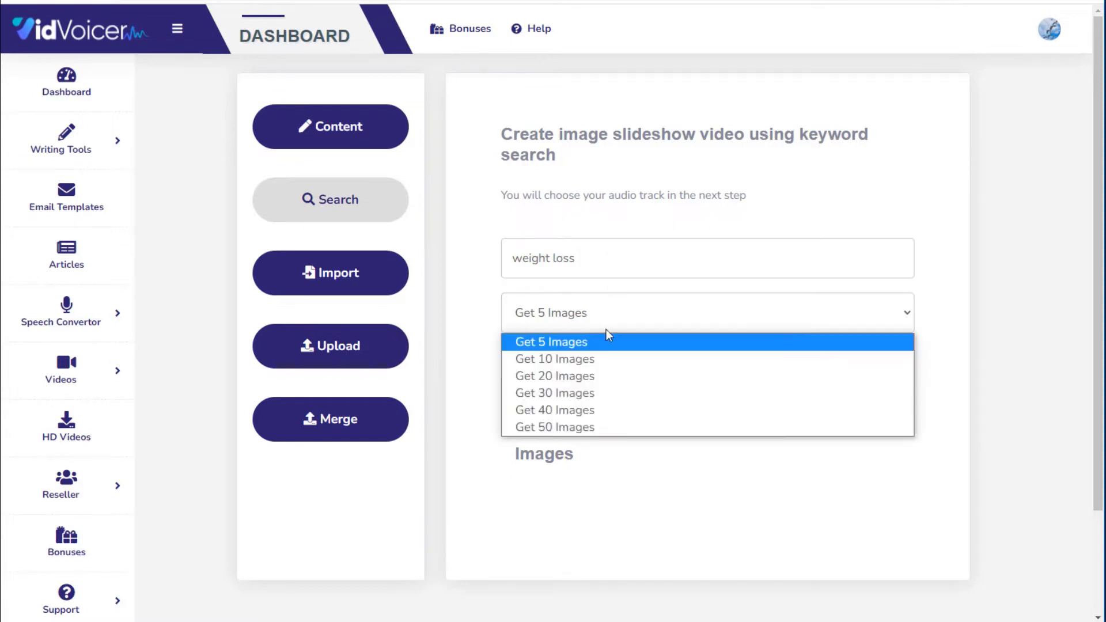
{"action": "left_click", "coordinate": [599, 375]}
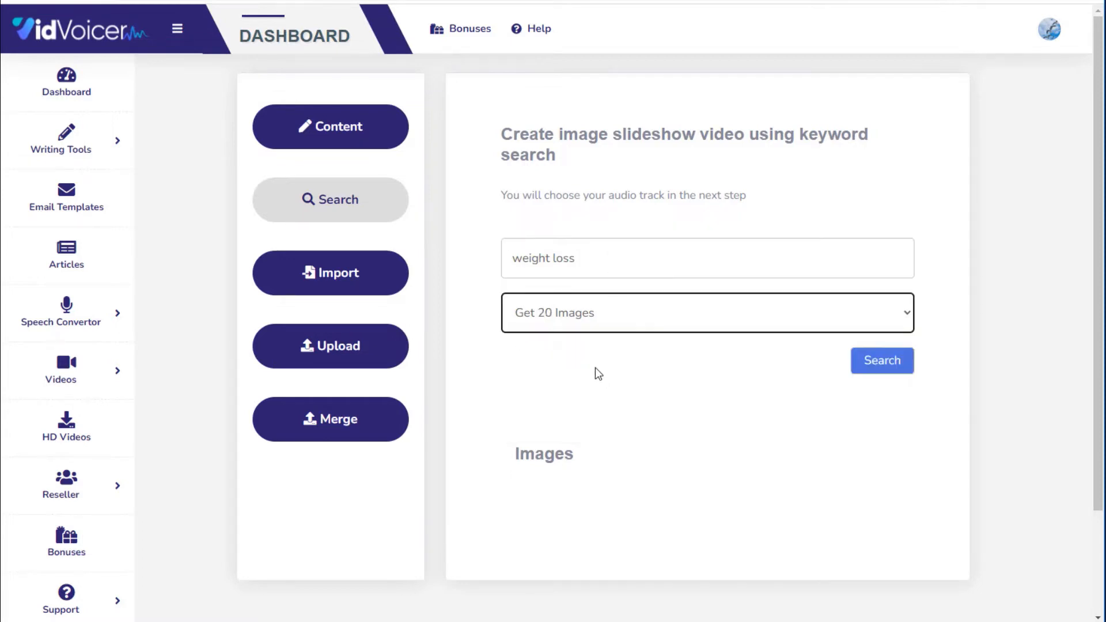
{"action": "left_click", "coordinate": [880, 367]}
{"action": "scroll", "coordinate": [880, 369], "scroll_direction": "down", "scroll_amount": 2}
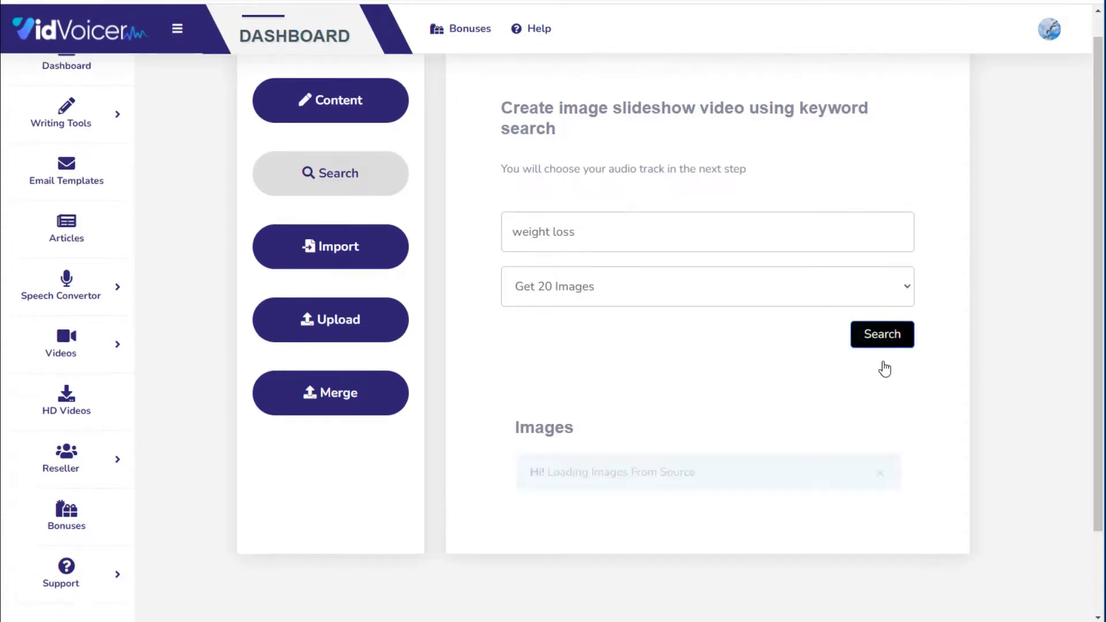
{"action": "scroll", "coordinate": [931, 300], "scroll_direction": "down", "scroll_amount": 5}
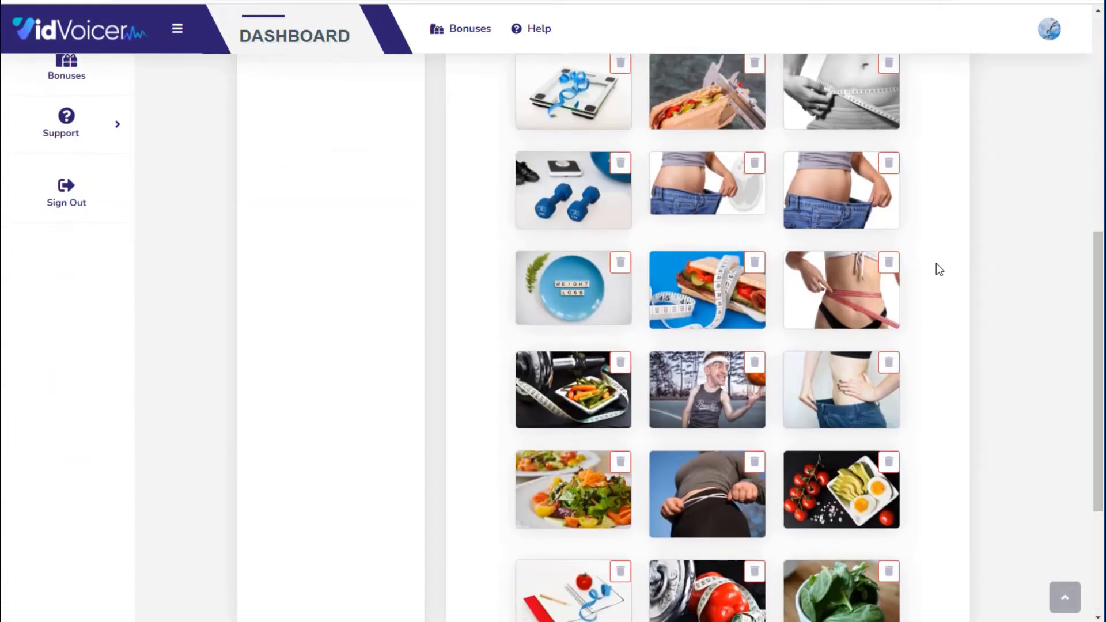
- Remove the near-duplicate oversized-jeans image, the basketball man and the tape-wrapped tomato on white from the slideshow images
{"action": "scroll", "coordinate": [785, 197], "scroll_direction": "up", "scroll_amount": 3}
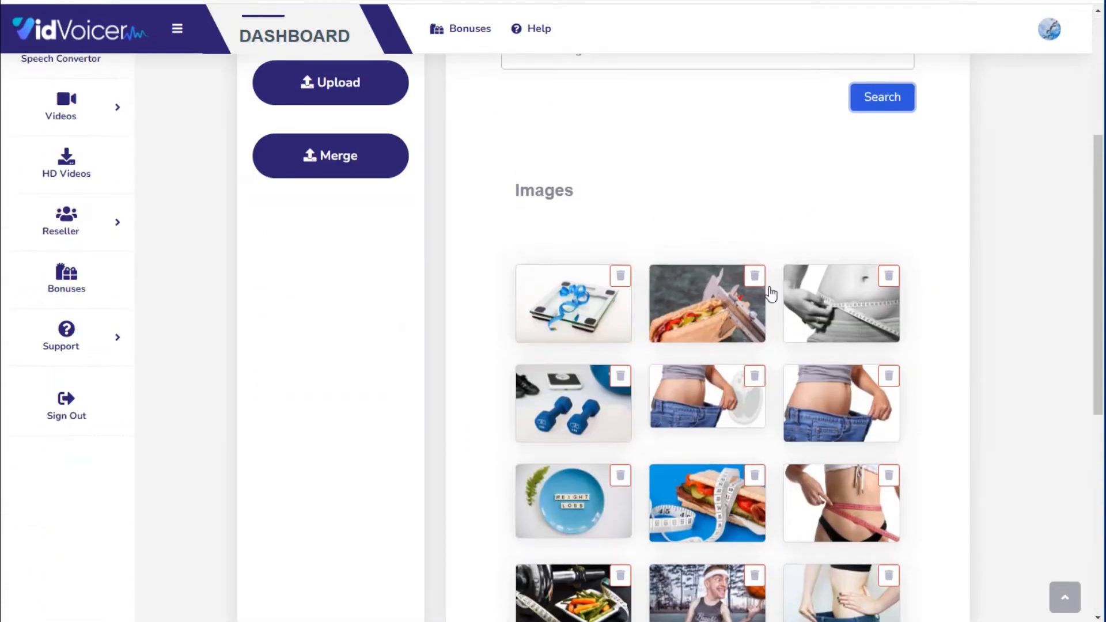
{"action": "scroll", "coordinate": [946, 325], "scroll_direction": "down", "scroll_amount": 1}
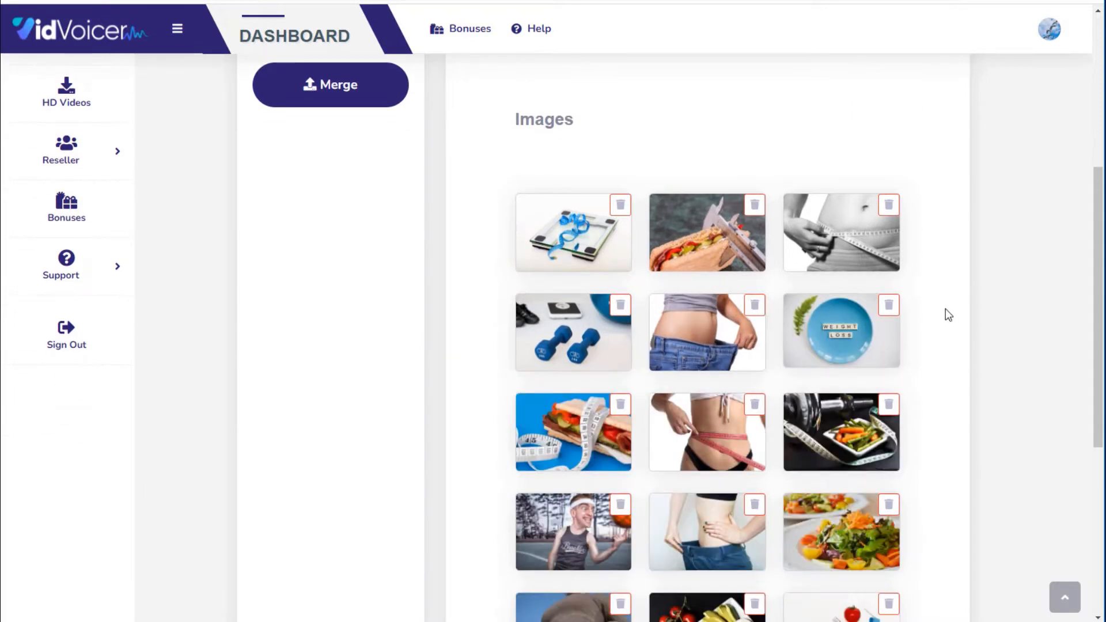
{"action": "scroll", "coordinate": [902, 334], "scroll_direction": "down", "scroll_amount": 1}
{"action": "scroll", "coordinate": [903, 335], "scroll_direction": "down", "scroll_amount": 3}
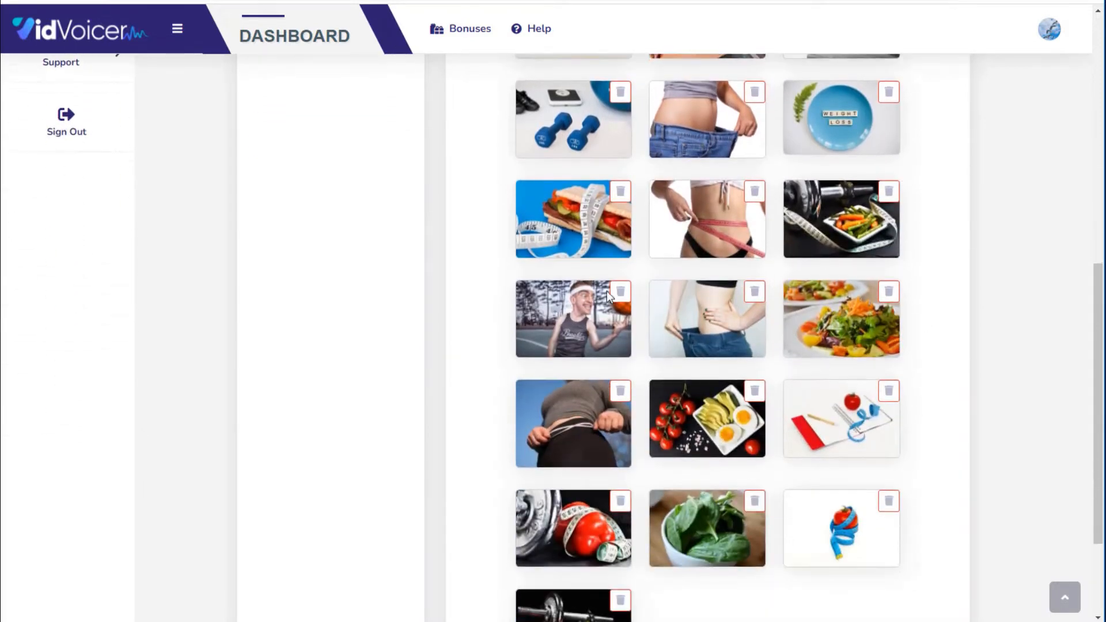
{"action": "left_click", "coordinate": [621, 293]}
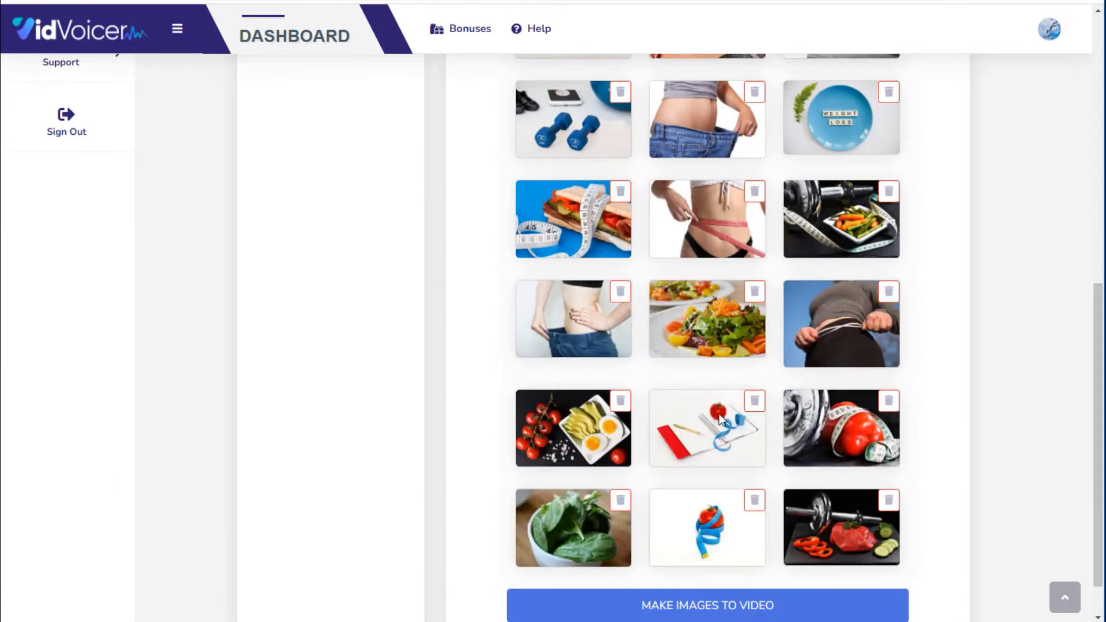
{"action": "left_click", "coordinate": [755, 501]}
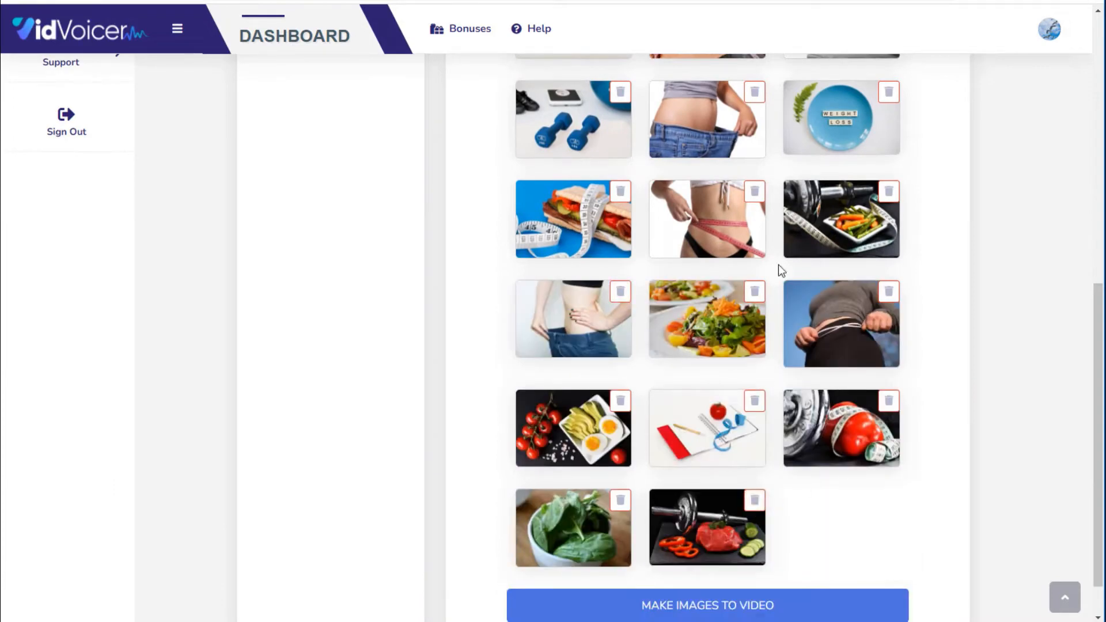
{"action": "scroll", "coordinate": [779, 265], "scroll_direction": "up", "scroll_amount": 6}
{"action": "scroll", "coordinate": [830, 346], "scroll_direction": "up", "scroll_amount": 10}
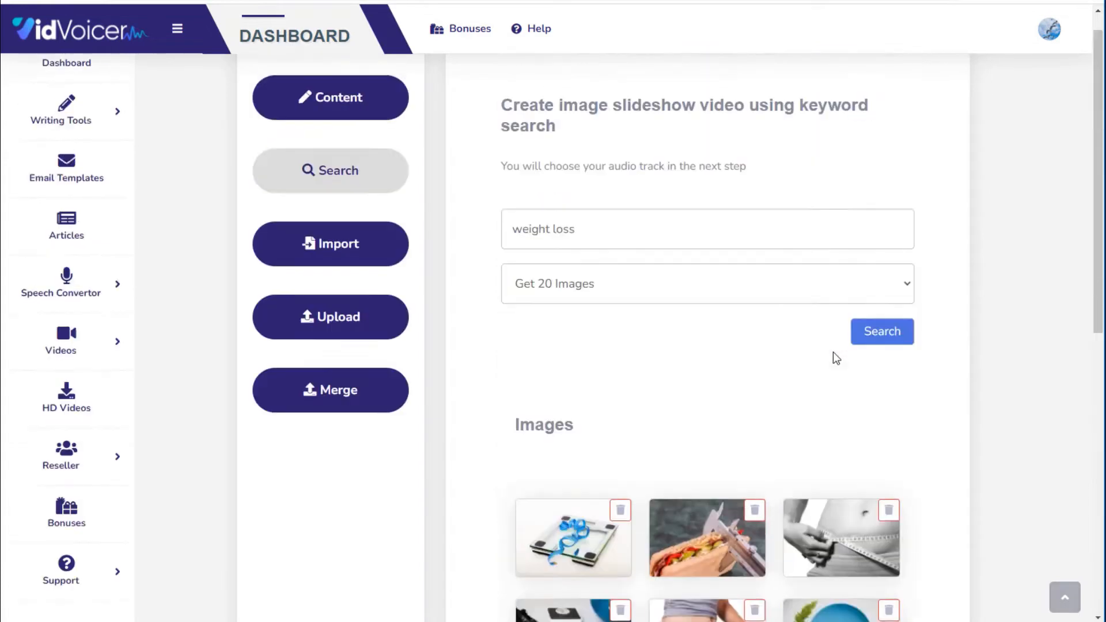
{"action": "scroll", "coordinate": [827, 353], "scroll_direction": "down", "scroll_amount": 10}
- Start making the images into a video titled "German weight loss promo" at HD 720p (1280 x 720)
{"action": "left_click", "coordinate": [729, 553]}
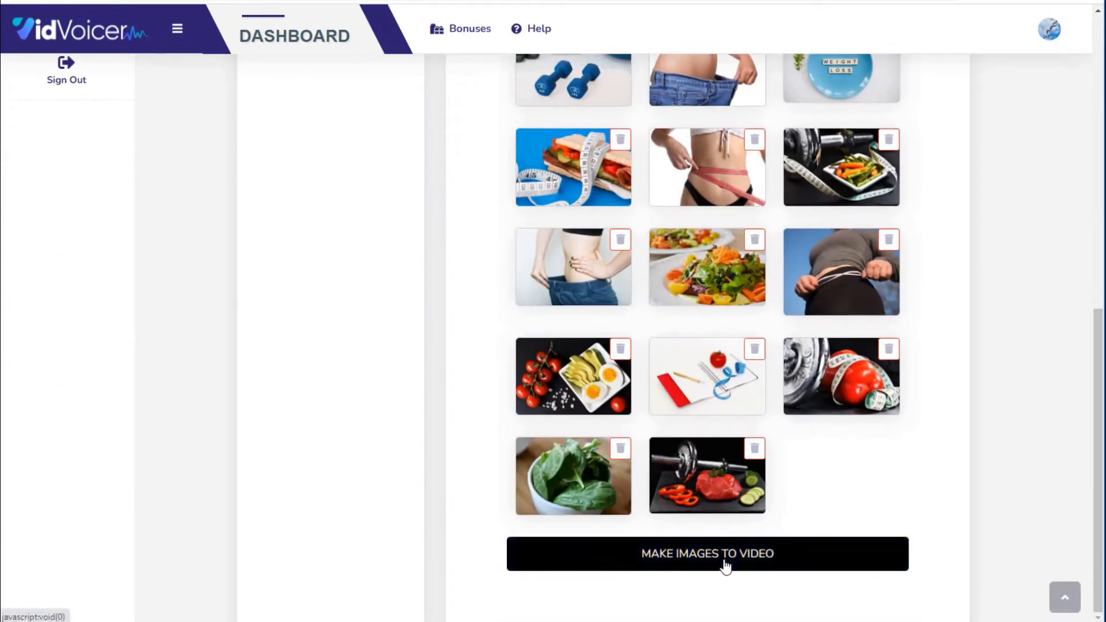
{"action": "left_click", "coordinate": [392, 104]}
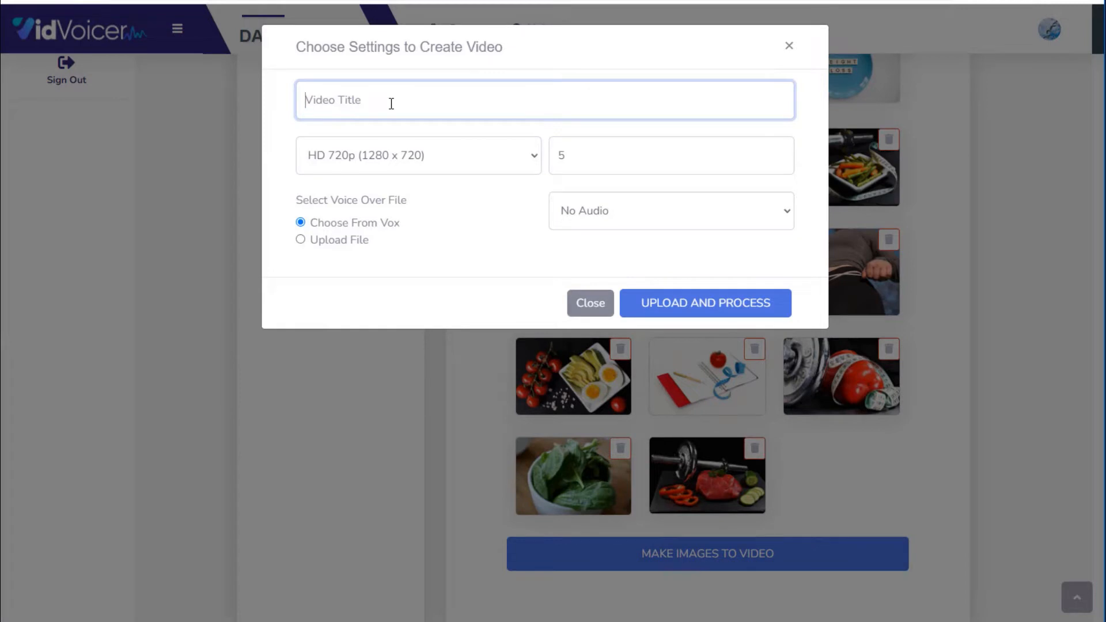
{"action": "type", "text": "German weight loss promo"}
{"action": "left_click", "coordinate": [459, 155]}
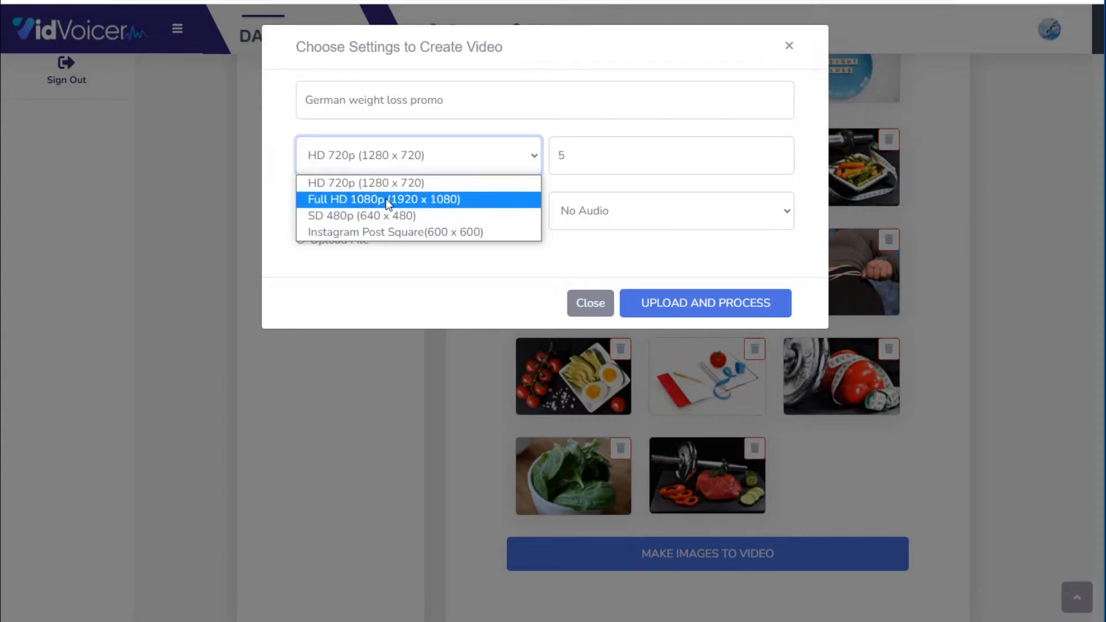
{"action": "left_click", "coordinate": [416, 162]}
{"action": "left_click", "coordinate": [363, 154]}
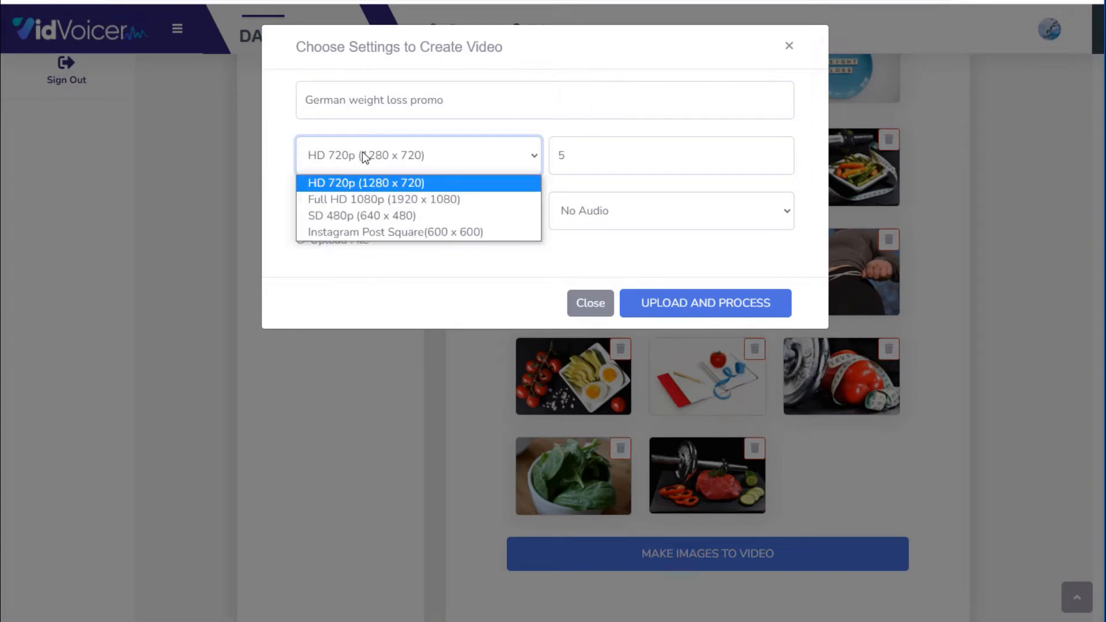
{"action": "left_click", "coordinate": [366, 154]}
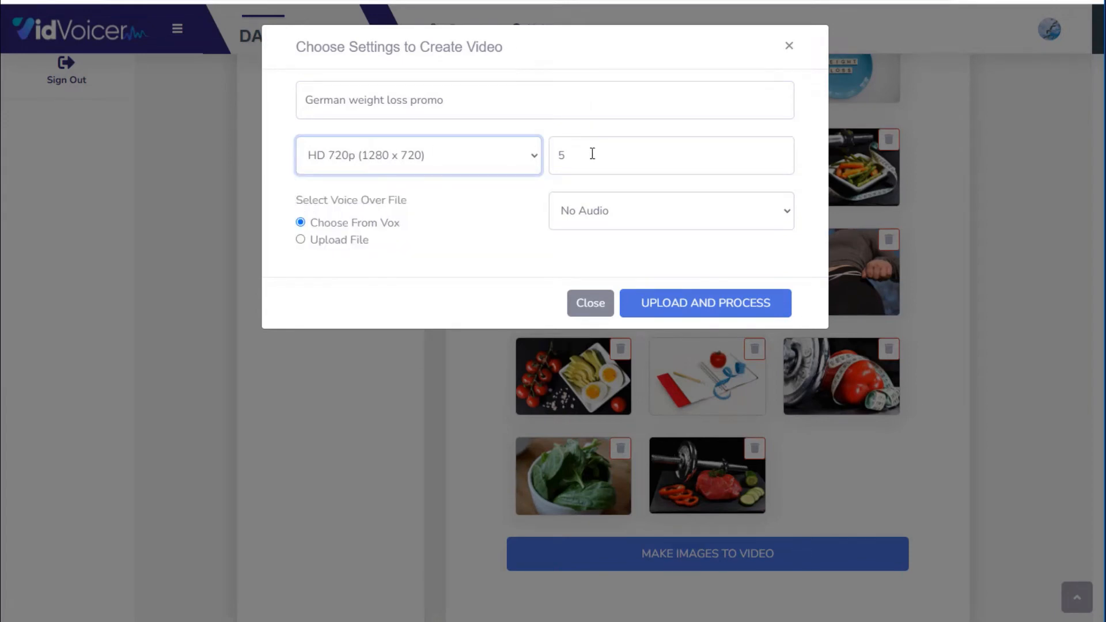
- Choose the "German weight loss" Vox as the voice-over file and upload and process the video
{"action": "left_click_drag", "start_coordinate": [566, 153], "coordinate": [557, 154]}
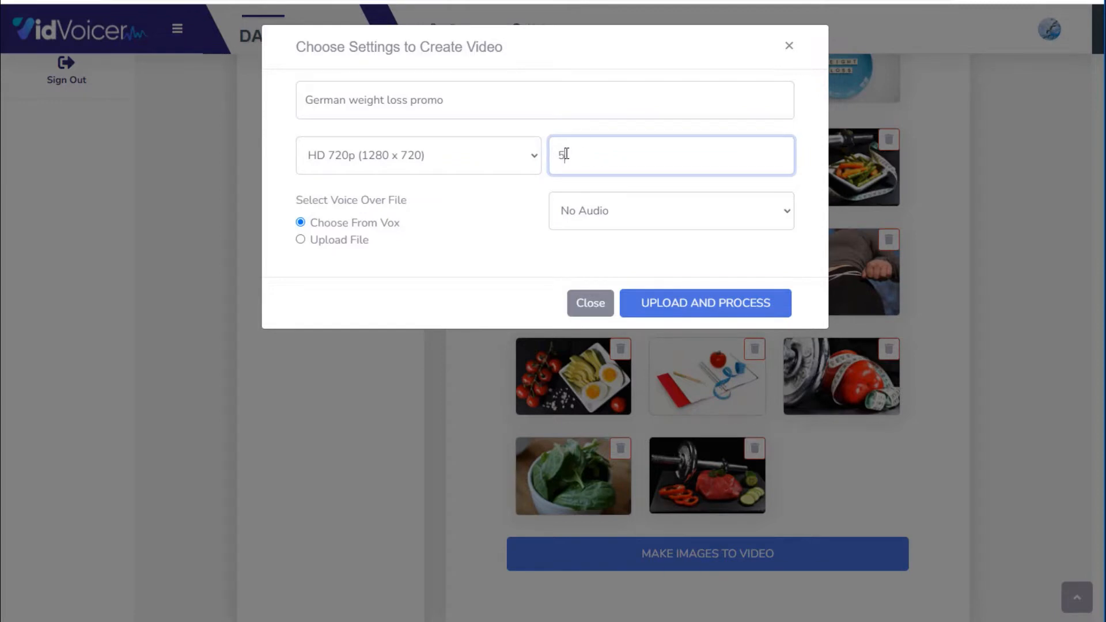
{"action": "left_click", "coordinate": [612, 212]}
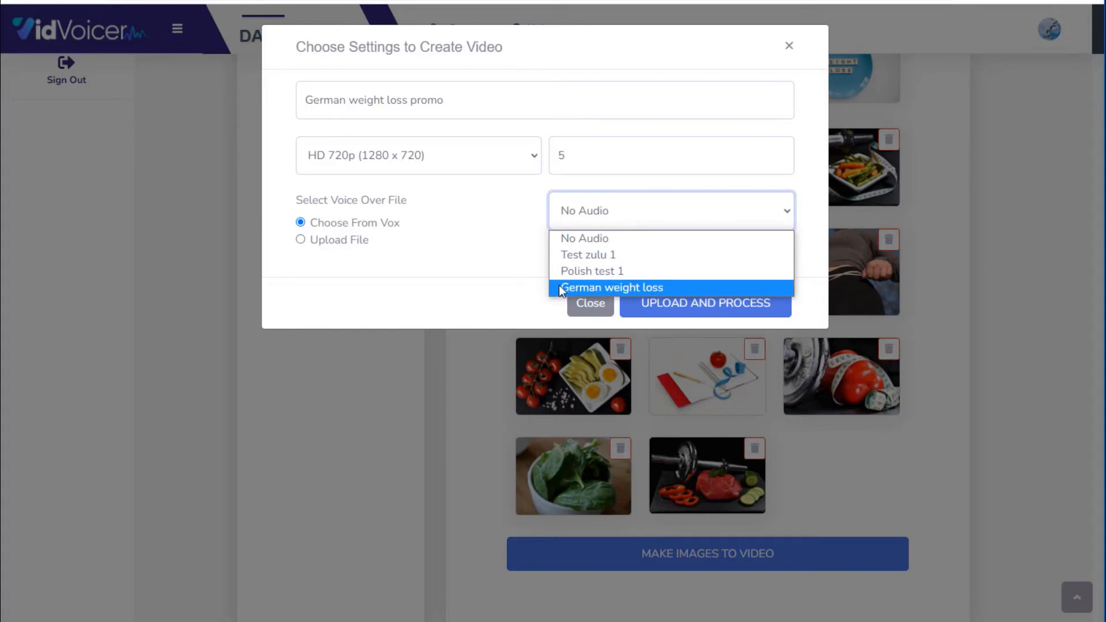
{"action": "left_click", "coordinate": [597, 285]}
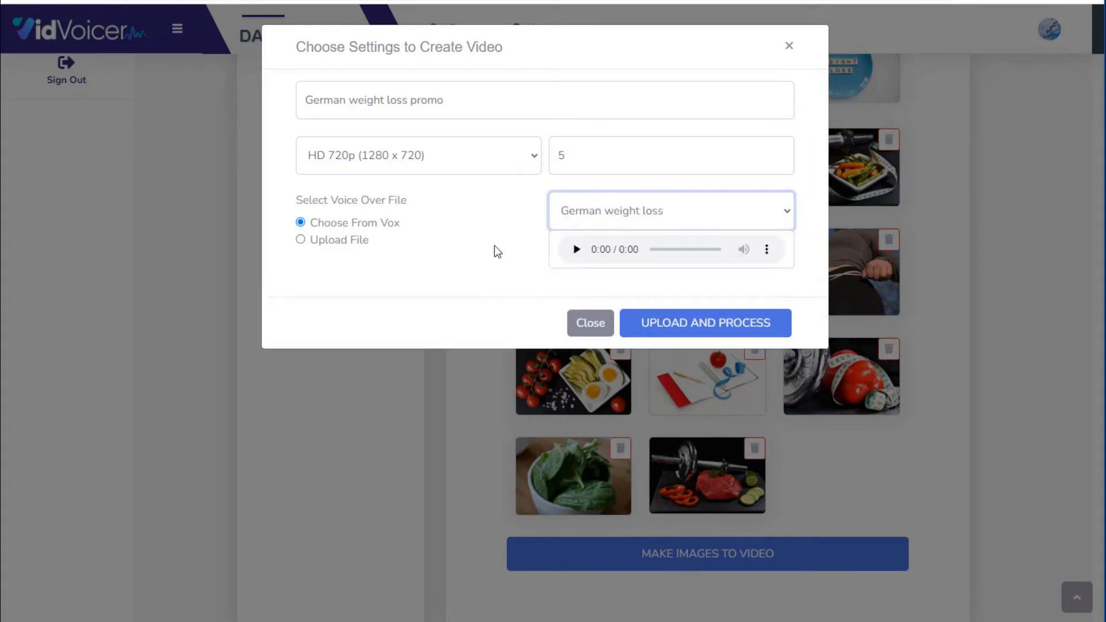
{"action": "left_click", "coordinate": [699, 324]}
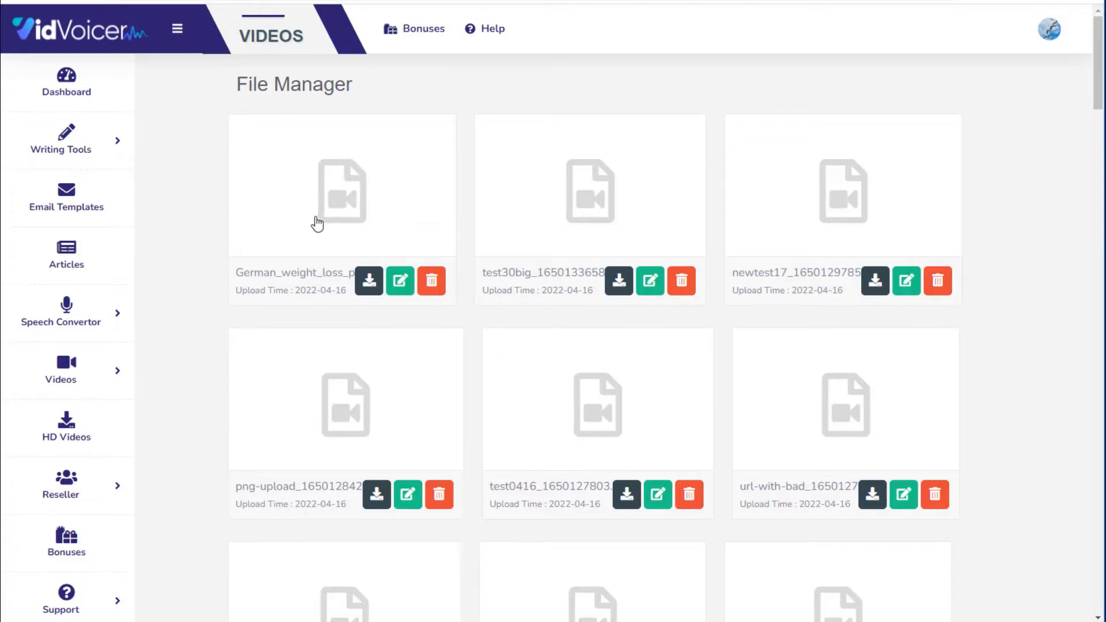
- Download the new German weight loss promo video from the File Manager and preview it in the video editor
{"action": "left_click", "coordinate": [400, 282]}
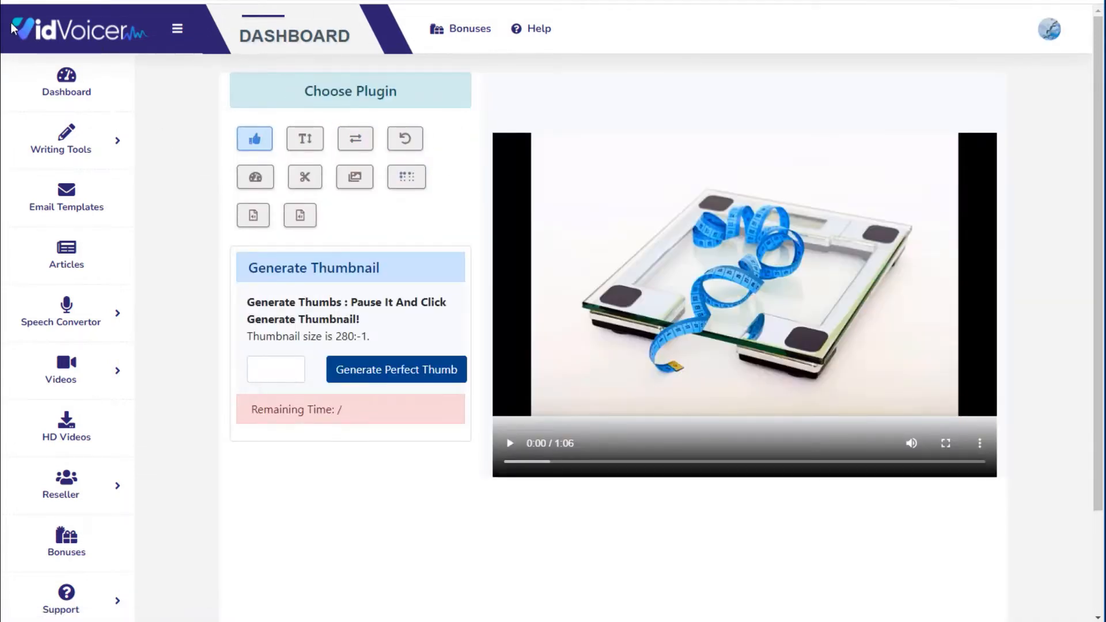
{"action": "left_click", "coordinate": [22, 2]}
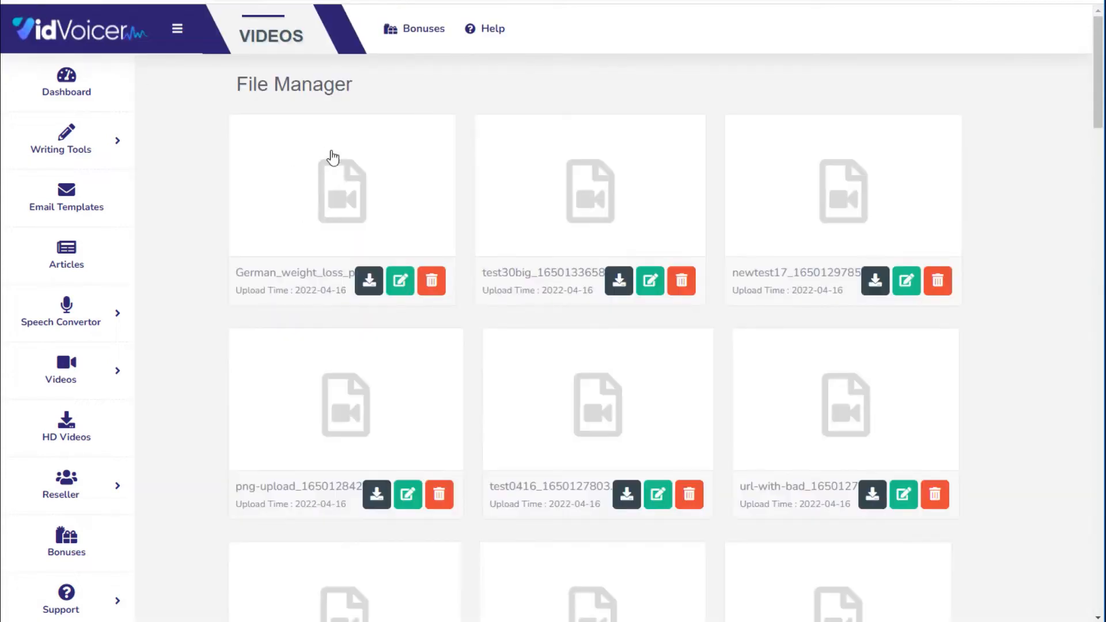
{"action": "left_click", "coordinate": [369, 288]}
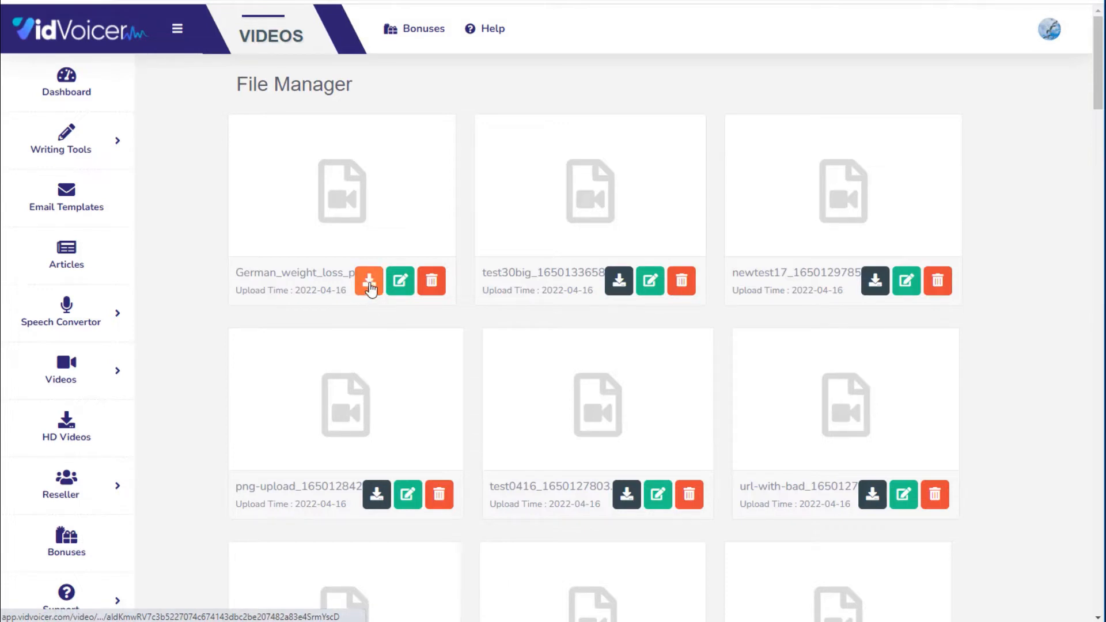
{"action": "left_click", "coordinate": [369, 283]}
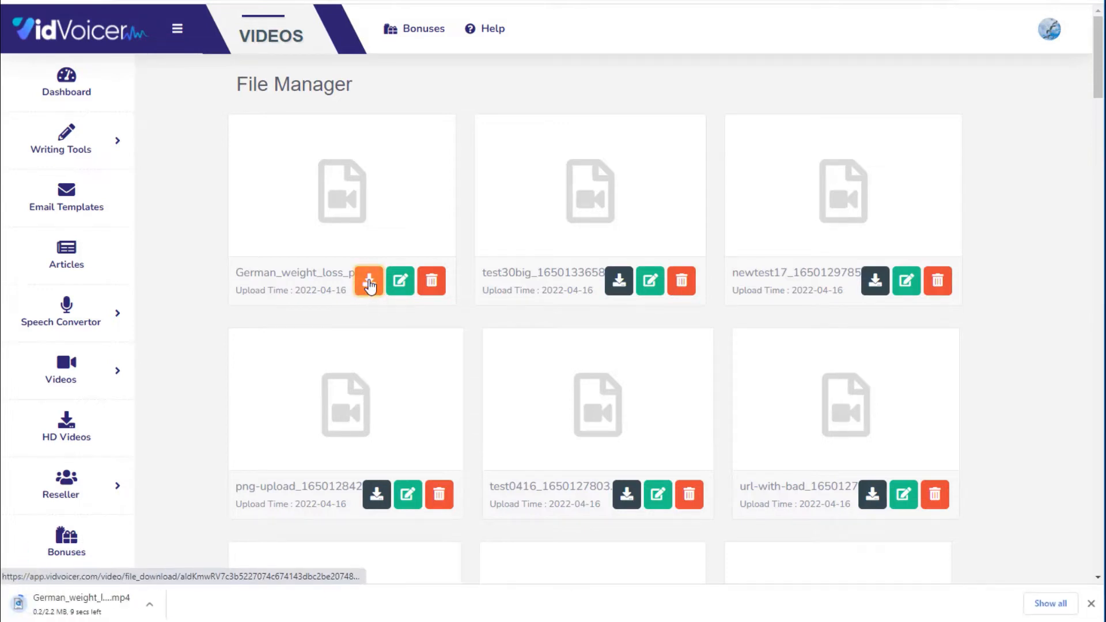
{"action": "left_click", "coordinate": [401, 285]}
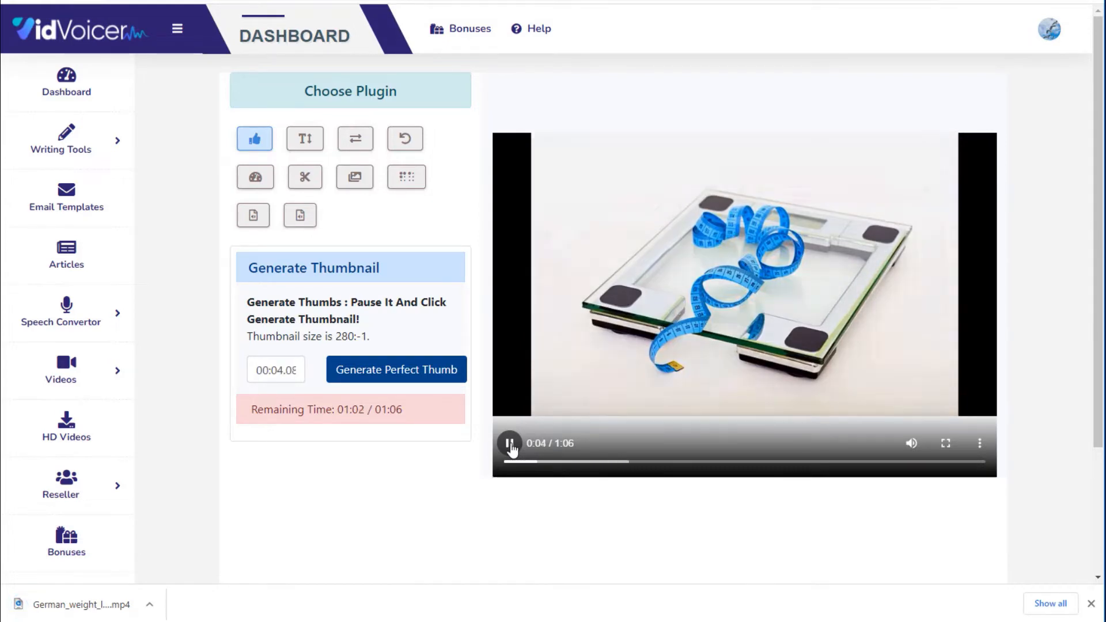
{"action": "left_click", "coordinate": [510, 443]}
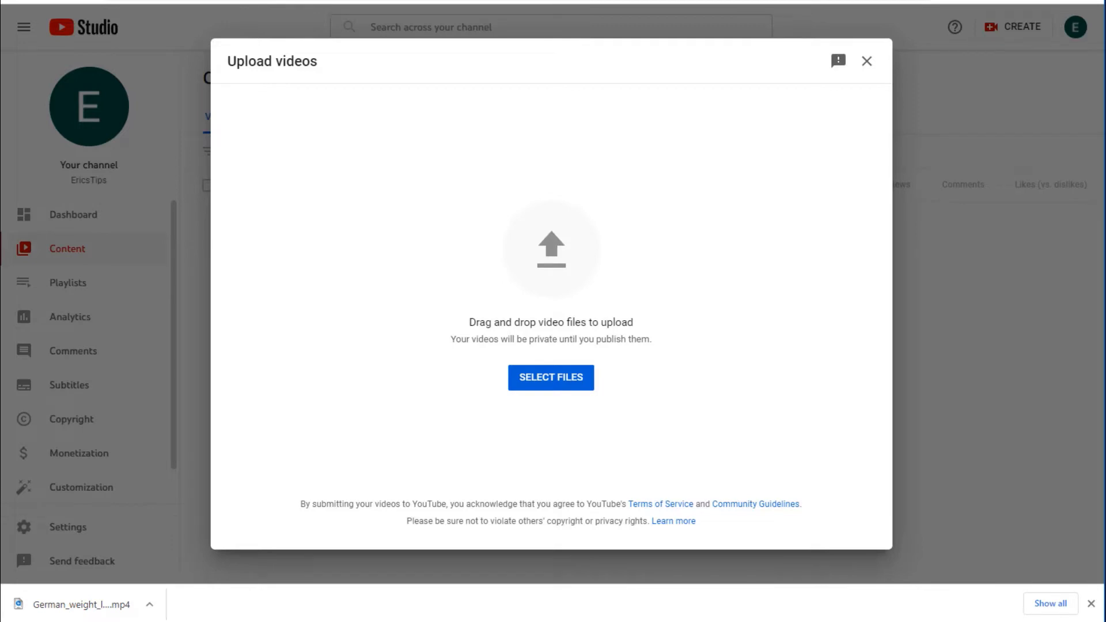
- Upload the downloaded German weight loss promo MP4 to the YouTube channel
{"action": "left_click_drag", "start_coordinate": [26, 412], "coordinate": [559, 264]}
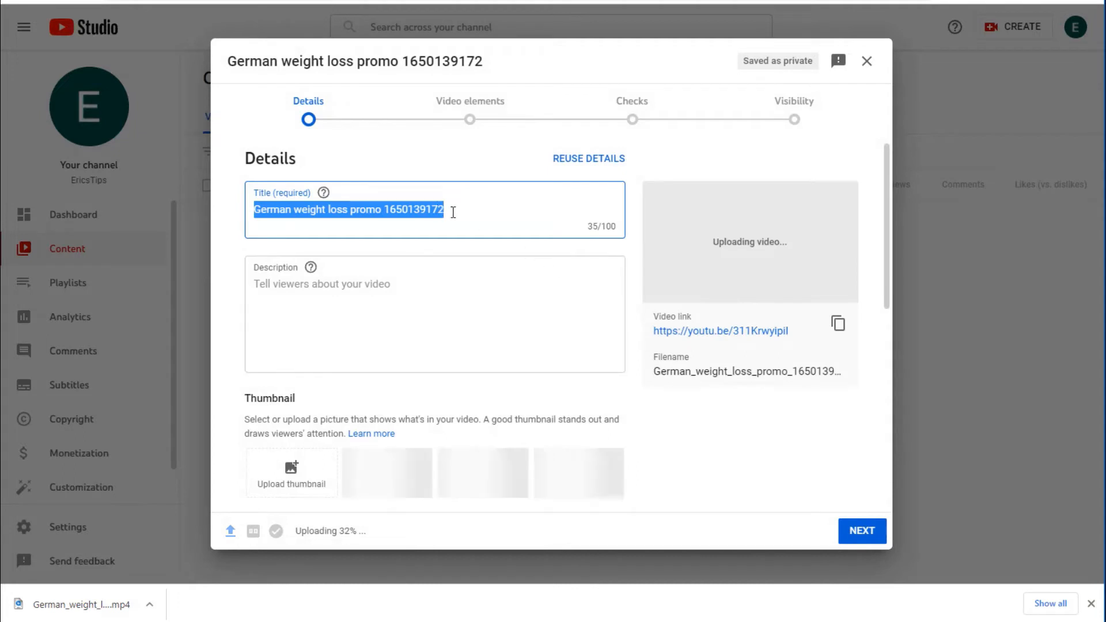
{"action": "left_click", "coordinate": [455, 212]}
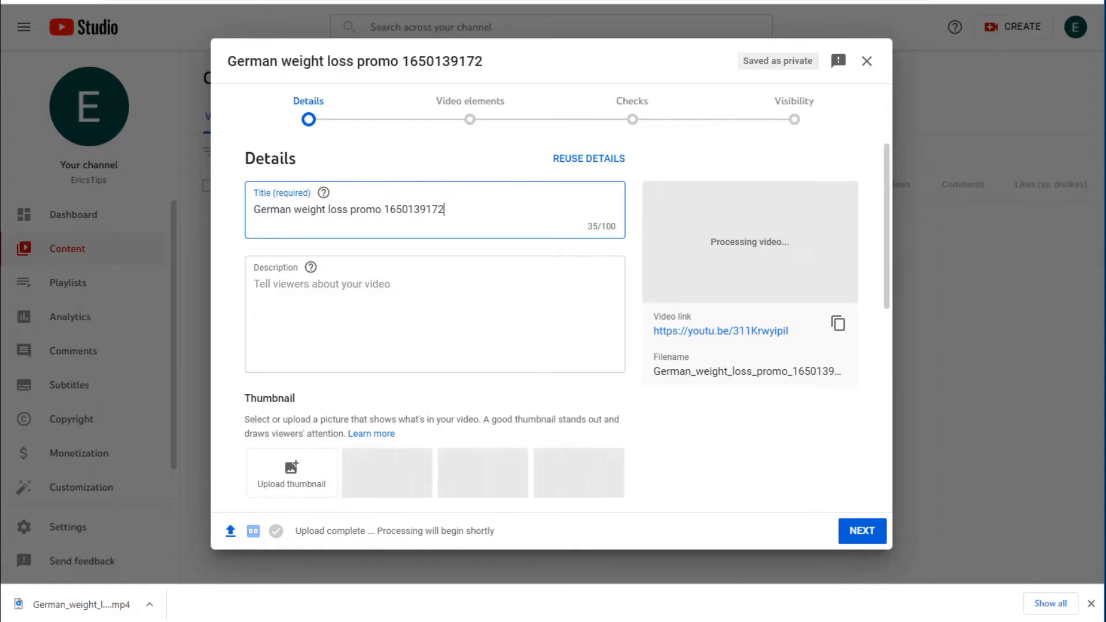
- In Google Translate, replace the English source text with "How to lose weight" and copy its German translation
{"action": "key", "text": "ctrl+Tab"}
{"action": "scroll", "coordinate": [322, 219], "scroll_direction": "up", "scroll_amount": 2}
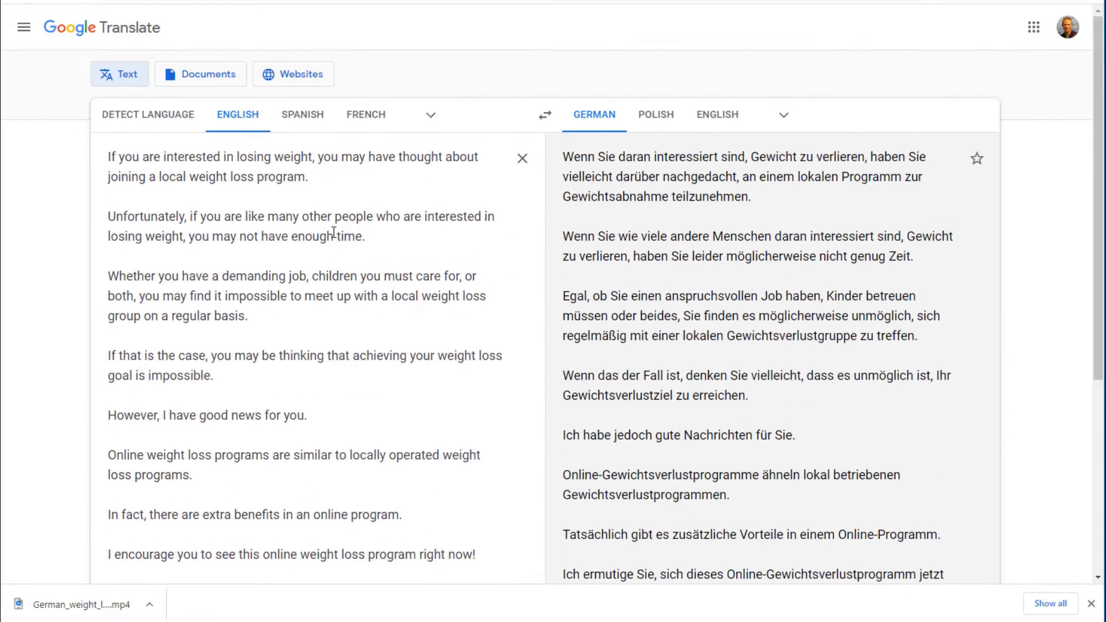
{"action": "scroll", "coordinate": [332, 227], "scroll_direction": "down", "scroll_amount": 5}
{"action": "scroll", "coordinate": [332, 227], "scroll_direction": "up", "scroll_amount": 5}
{"action": "key", "text": "ctrl+a"}
{"action": "type", "text": "Ho"}
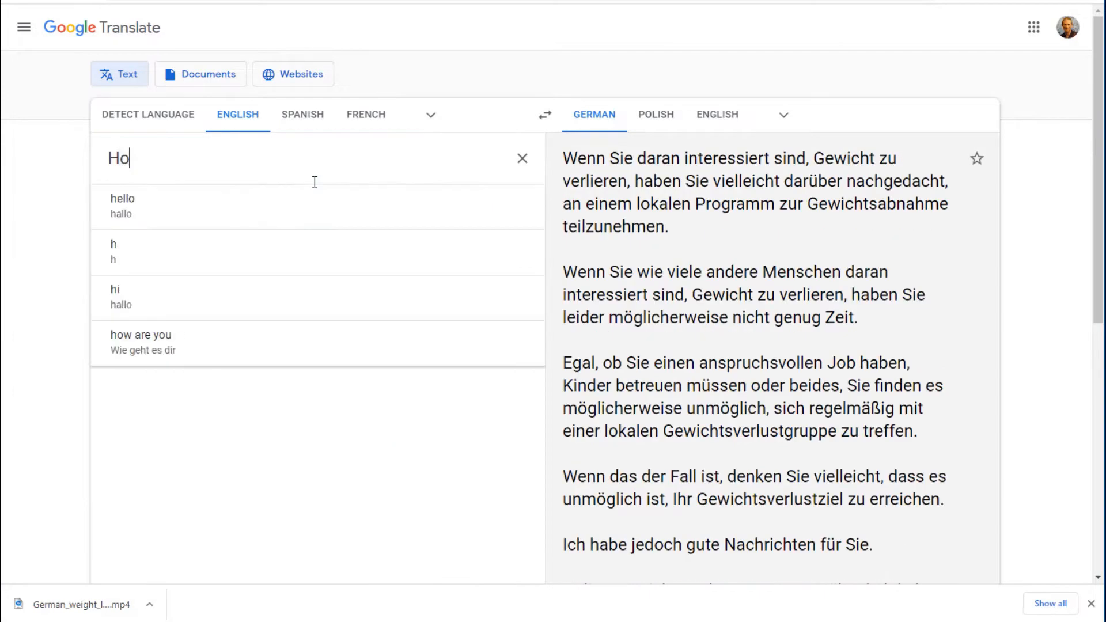
{"action": "type", "text": "w to lose weight"}
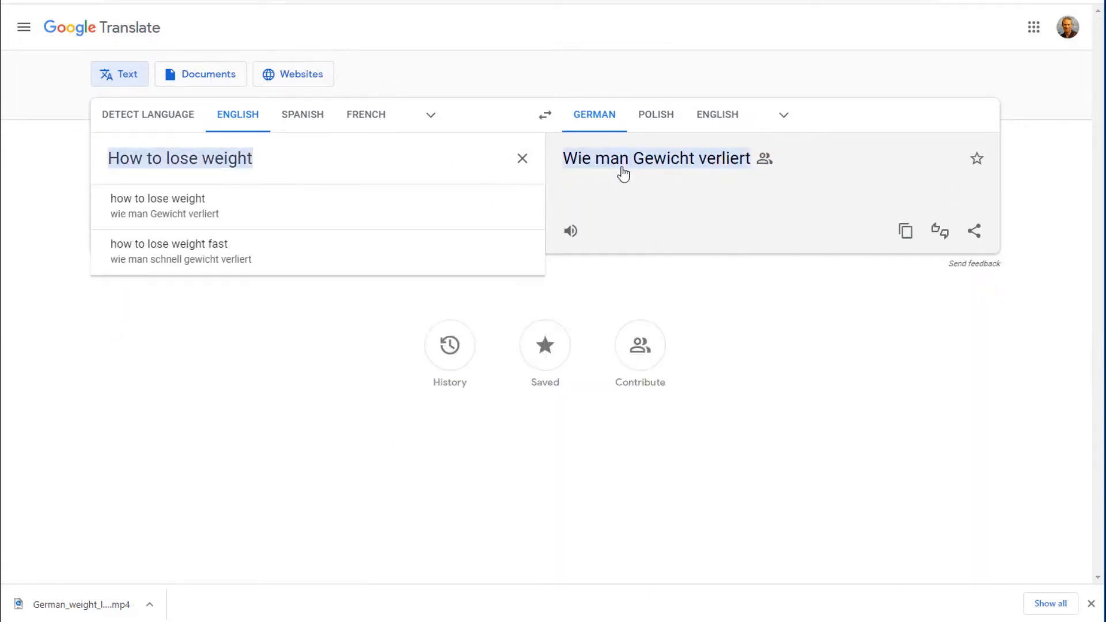
{"action": "left_click", "coordinate": [902, 234]}
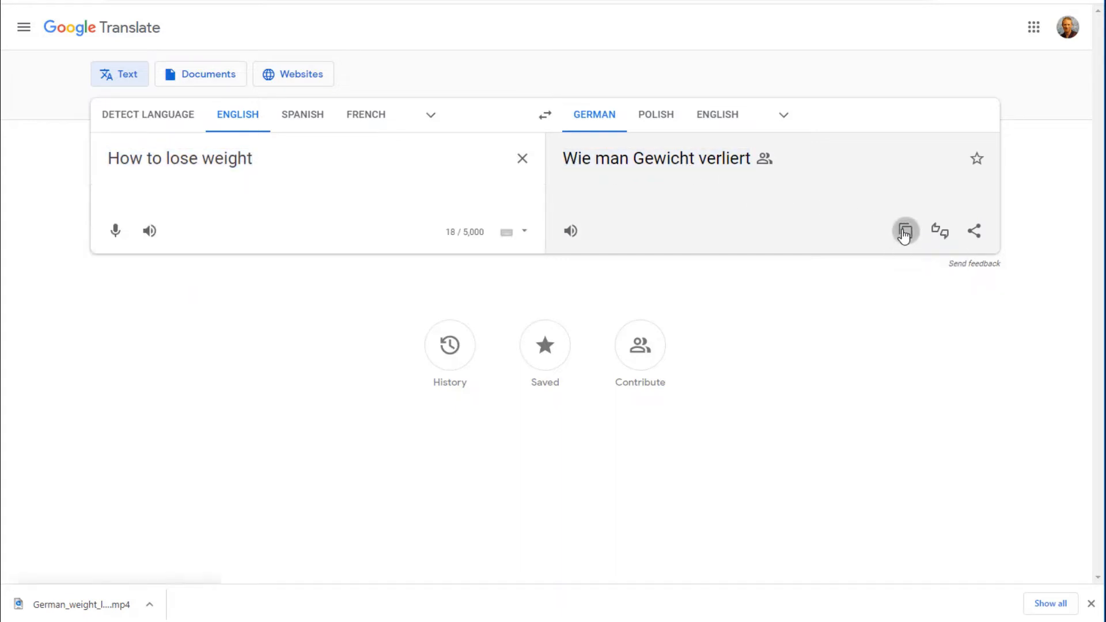
- Back in YouTube Studio, replace the video's title with the copied translation "Wie man Gewicht verliert" and activate the description field
{"action": "key", "text": "ctrl+Tab"}
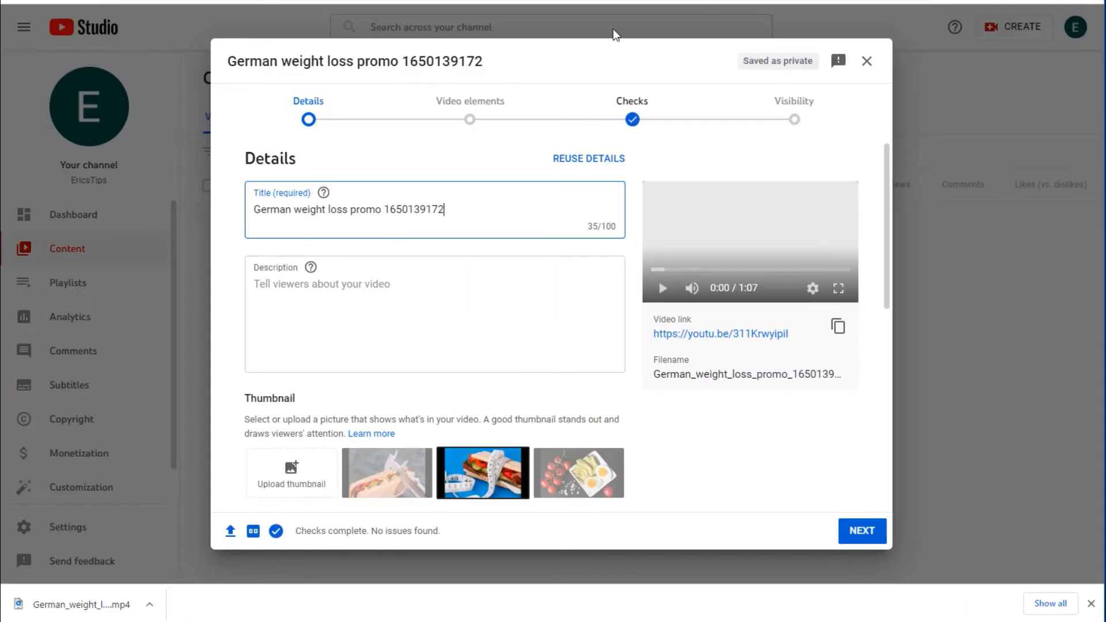
{"action": "left_click_drag", "start_coordinate": [482, 208], "coordinate": [228, 224]}
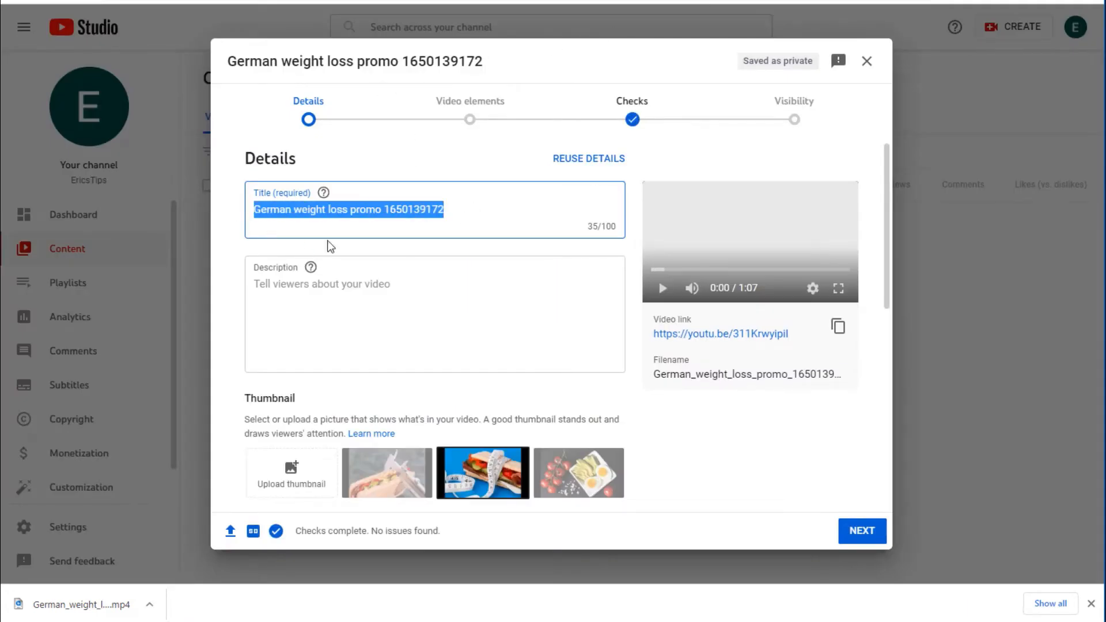
{"action": "key", "text": "ctrl+v"}
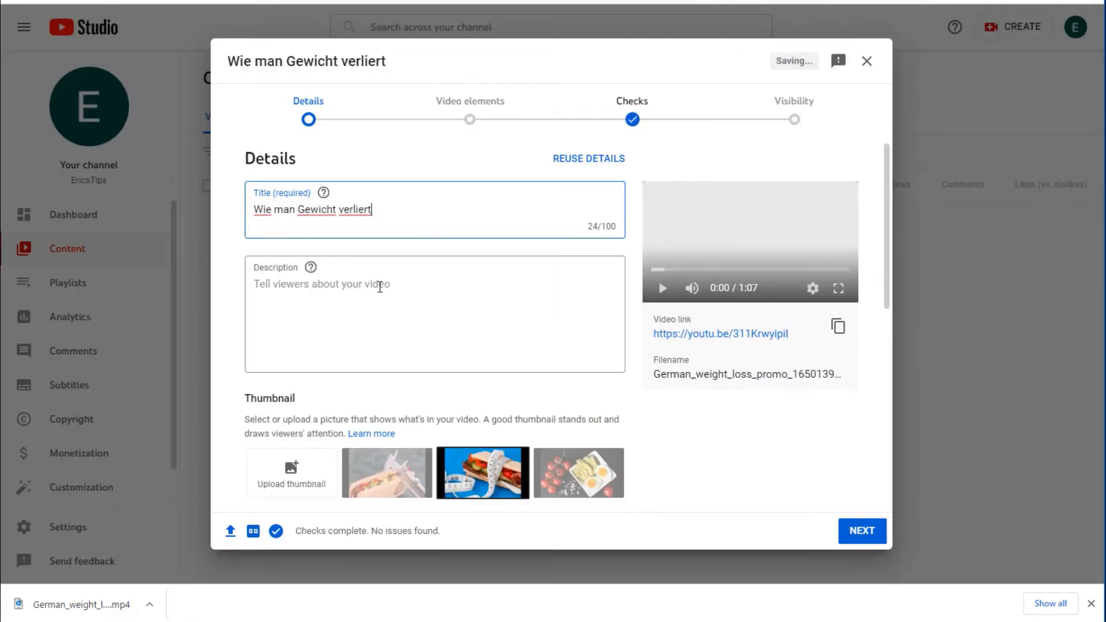
{"action": "left_click", "coordinate": [326, 291]}
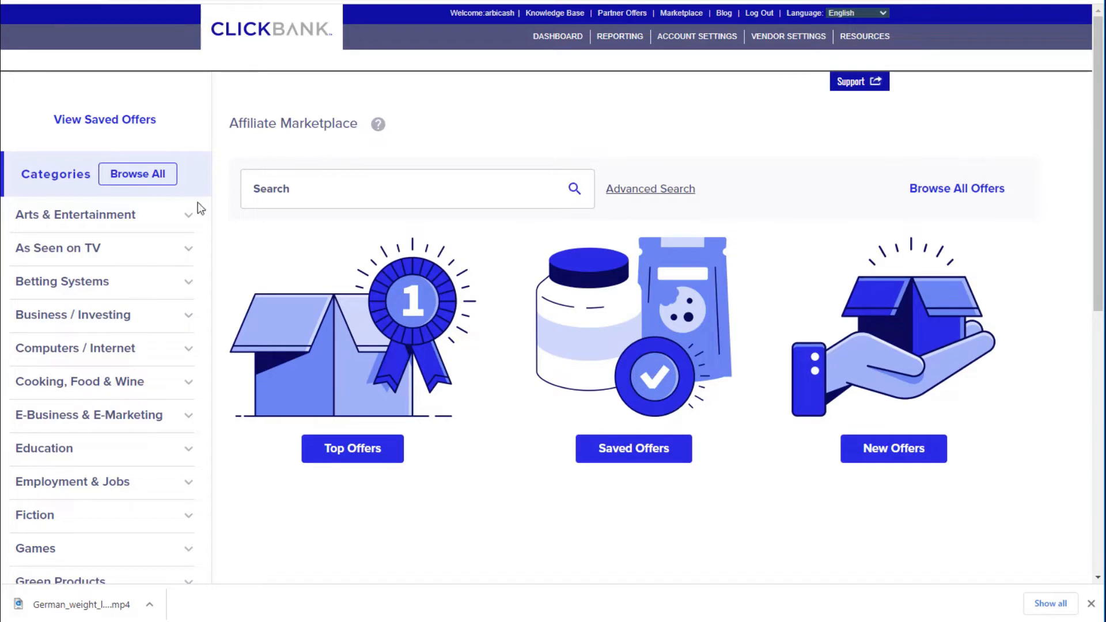
- In the ClickBank affiliate marketplace, show the Diets & Weight Loss offers within the Health & Fitness category
{"action": "scroll", "coordinate": [190, 230], "scroll_direction": "down", "scroll_amount": 3}
{"action": "scroll", "coordinate": [189, 236], "scroll_direction": "up", "scroll_amount": 3}
{"action": "scroll", "coordinate": [185, 229], "scroll_direction": "down", "scroll_amount": 5}
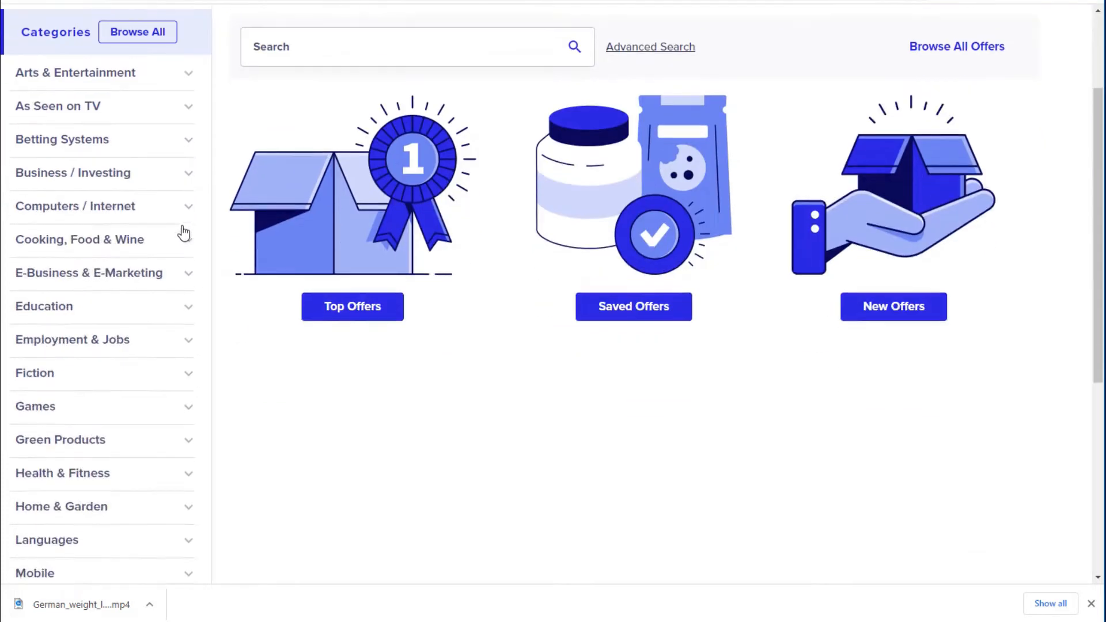
{"action": "scroll", "coordinate": [164, 245], "scroll_direction": "down", "scroll_amount": 2}
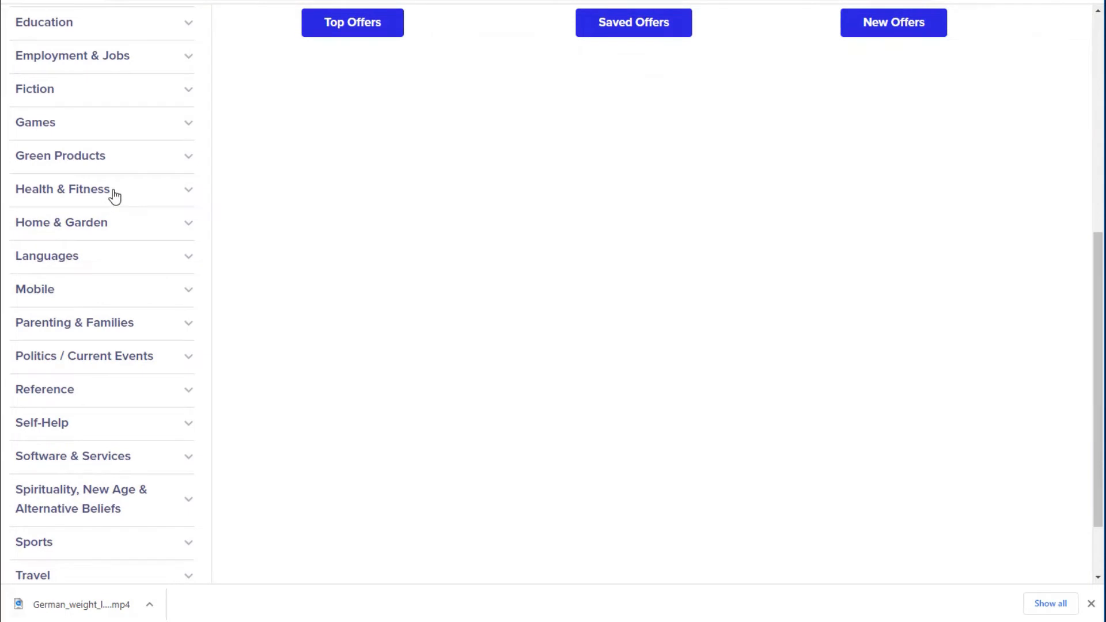
{"action": "left_click", "coordinate": [113, 196]}
{"action": "left_click", "coordinate": [186, 191]}
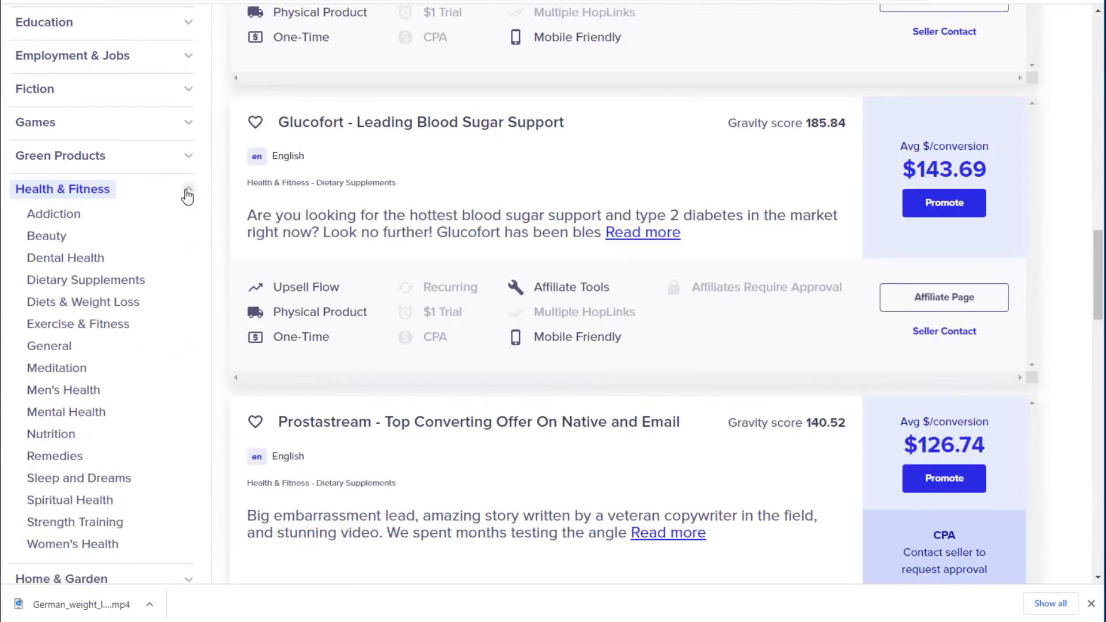
{"action": "left_click", "coordinate": [77, 303]}
- Filter the Diets & Weight Loss offers to those in German
{"action": "scroll", "coordinate": [144, 369], "scroll_direction": "up", "scroll_amount": 12}
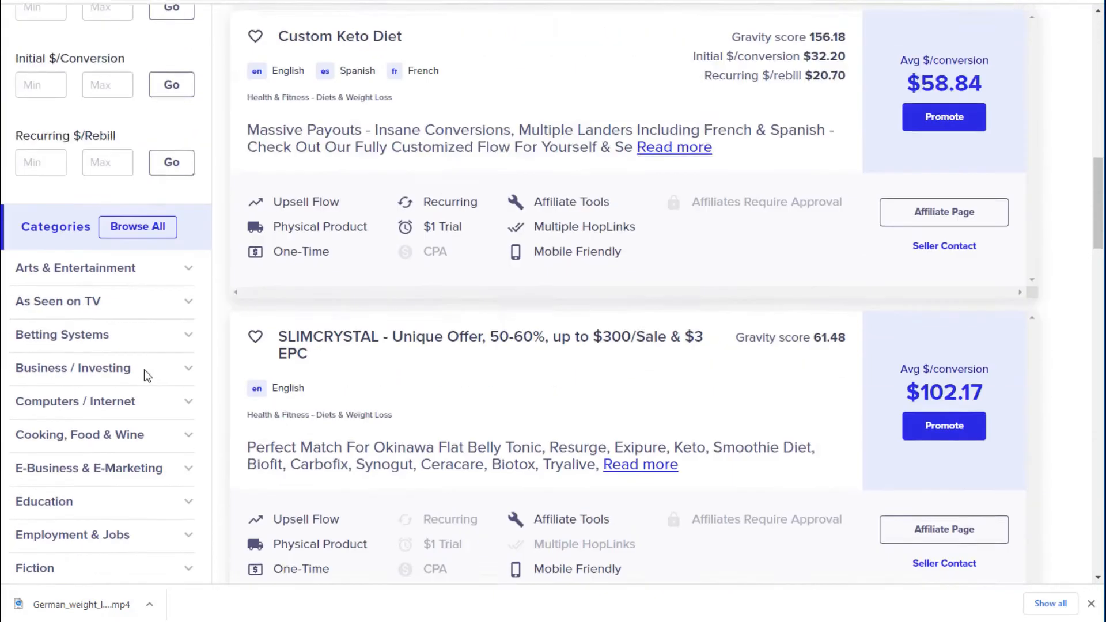
{"action": "scroll", "coordinate": [152, 372], "scroll_direction": "up", "scroll_amount": 7}
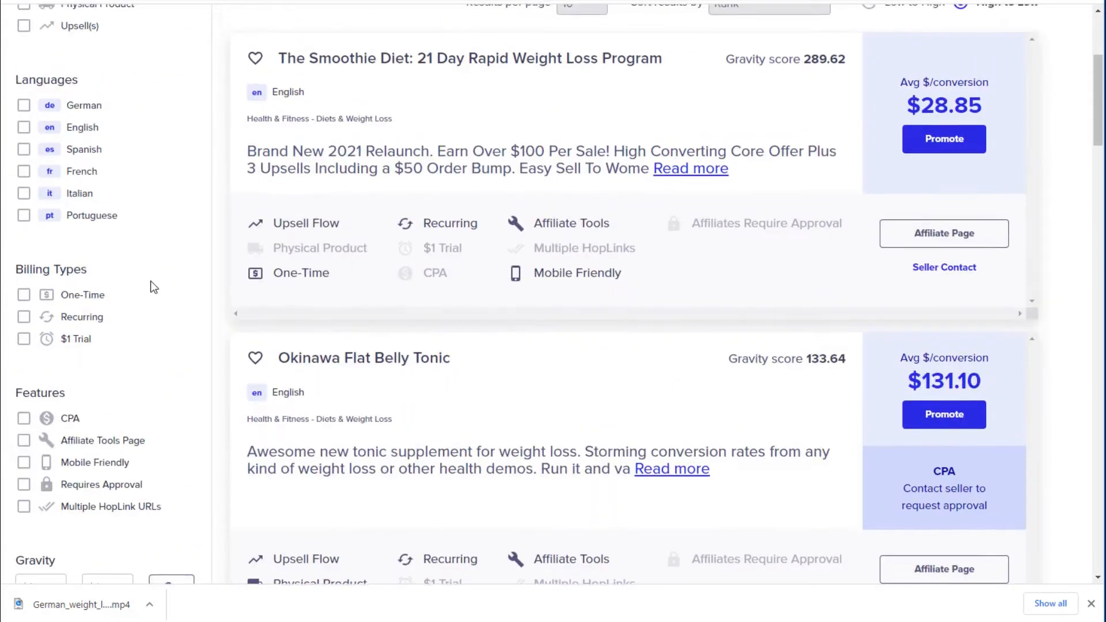
{"action": "scroll", "coordinate": [148, 259], "scroll_direction": "down", "scroll_amount": 1}
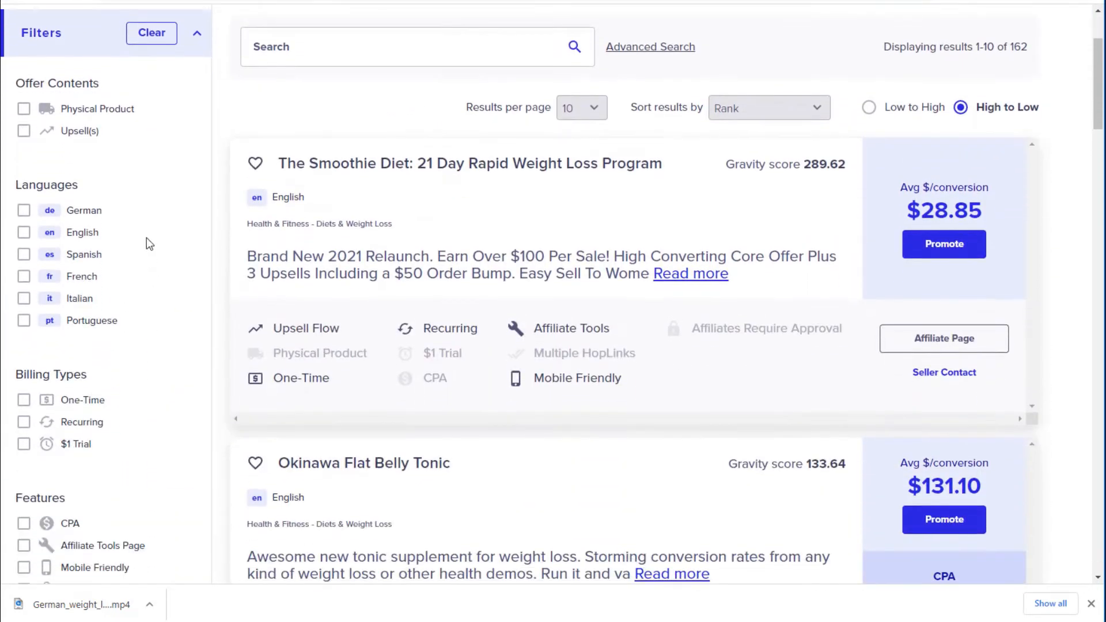
{"action": "left_click", "coordinate": [23, 211]}
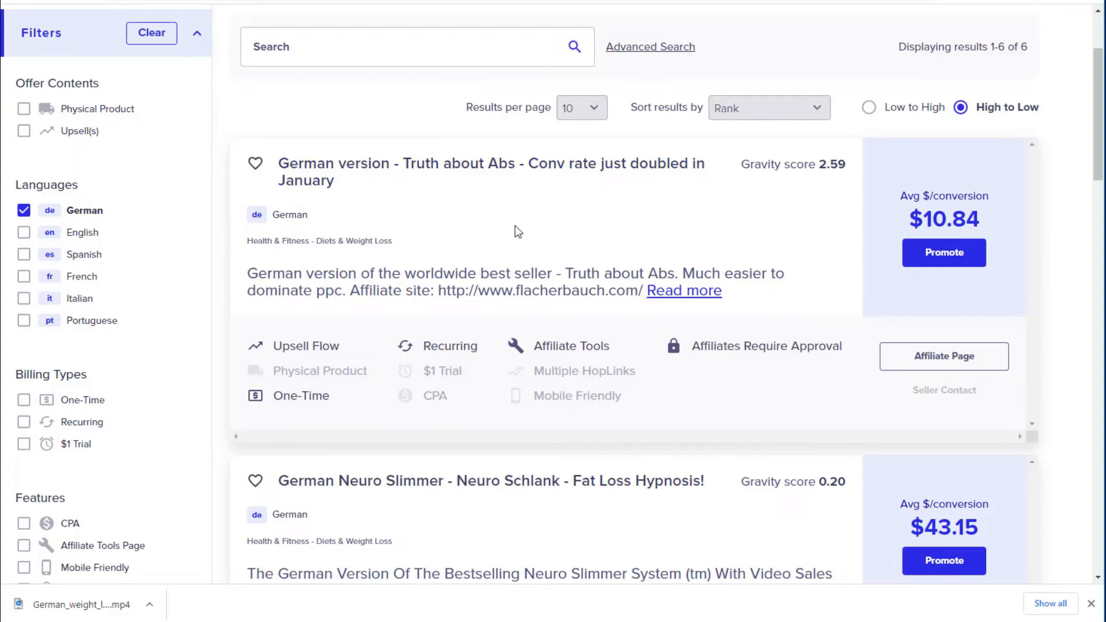
- Create a HopLink for the "German Neuro Slimmer - Neuro Schlank - Fat Loss Hypnosis!" offer with the tracking ID yt-g1
{"action": "scroll", "coordinate": [431, 204], "scroll_direction": "down", "scroll_amount": 8}
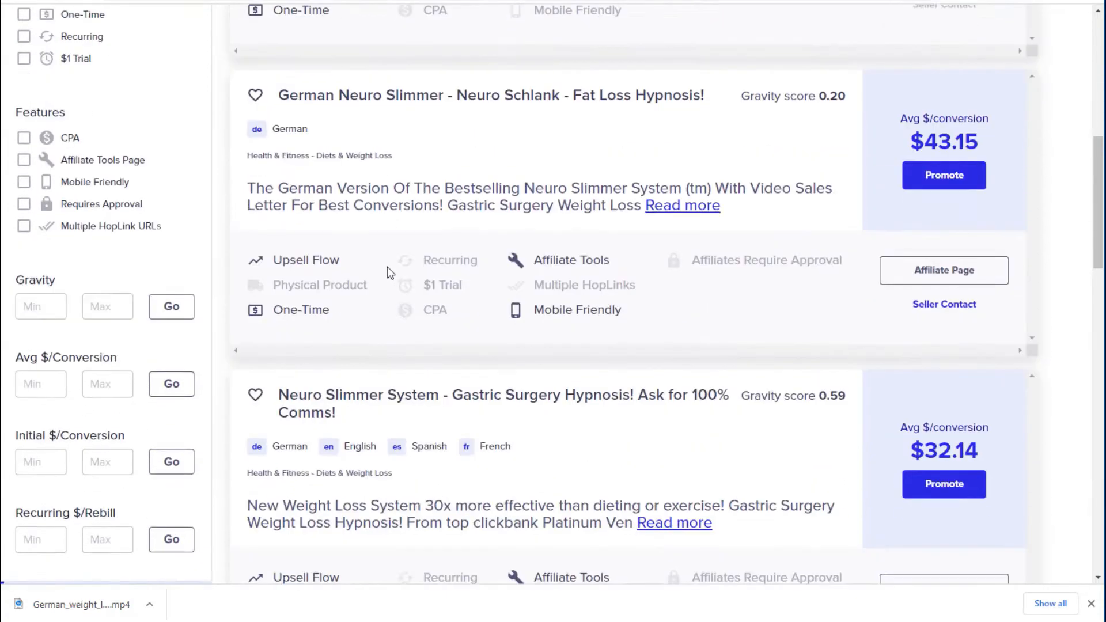
{"action": "scroll", "coordinate": [407, 289], "scroll_direction": "up", "scroll_amount": 5}
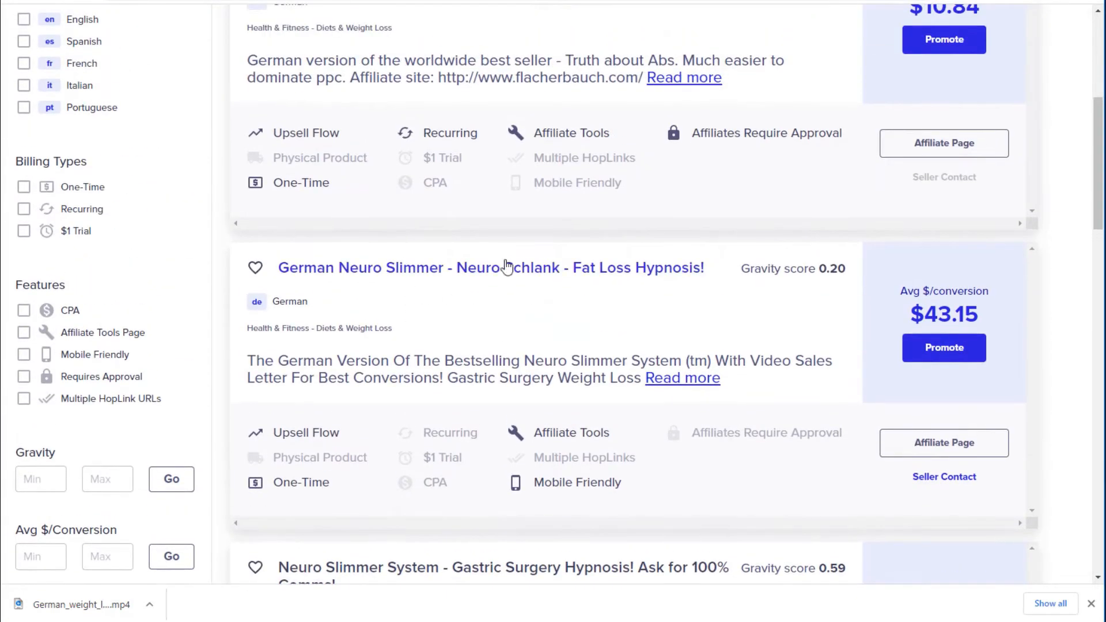
{"action": "left_click", "coordinate": [948, 353]}
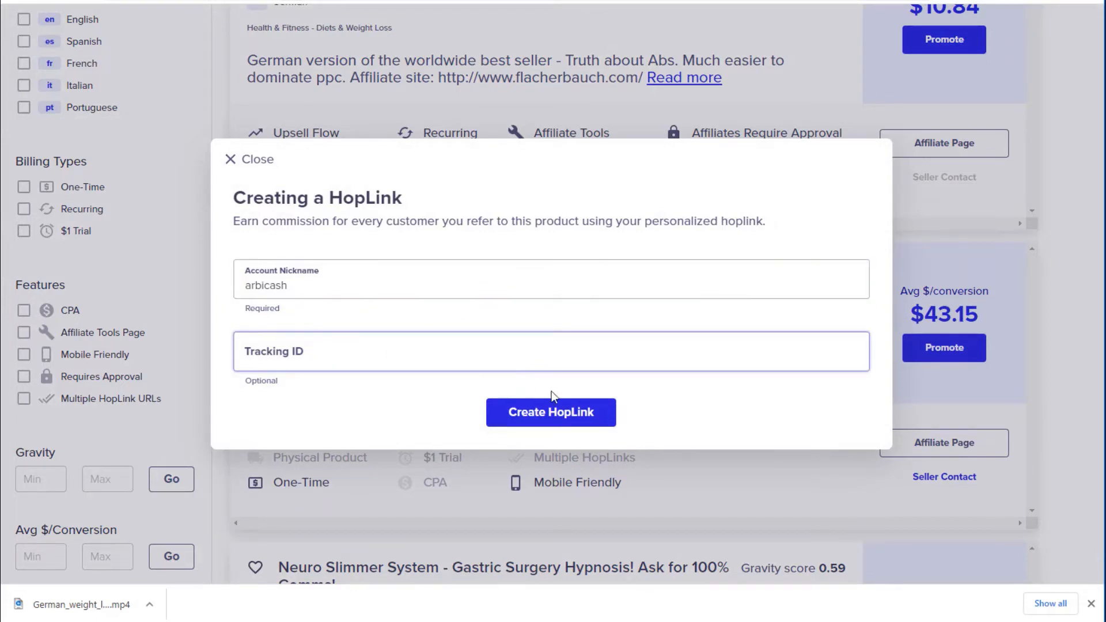
{"action": "left_click", "coordinate": [357, 352]}
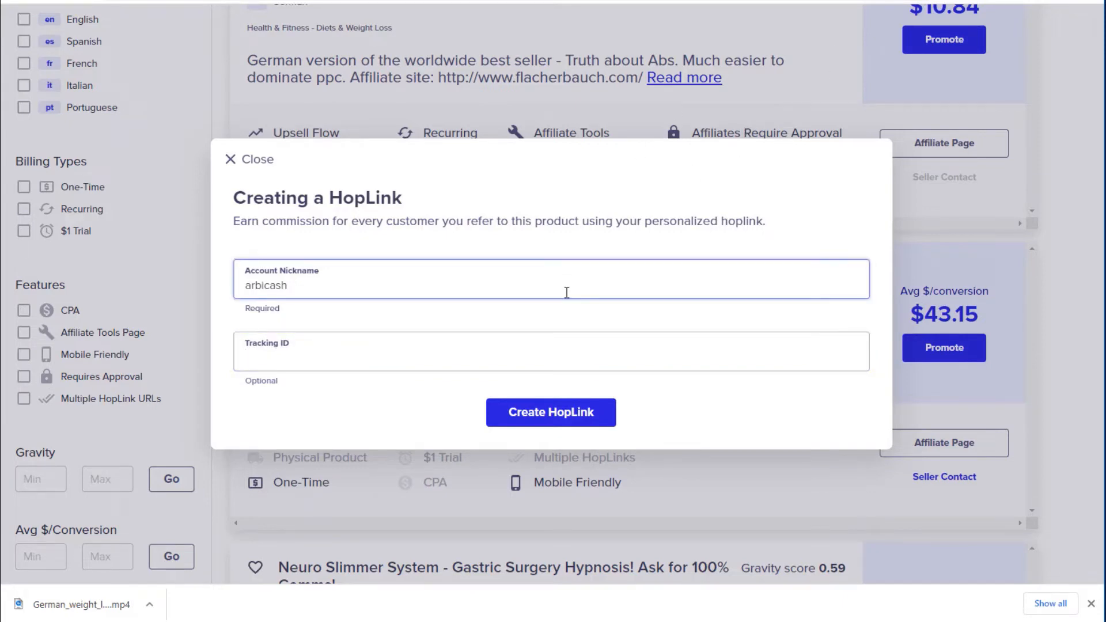
{"action": "type", "text": "yt-g1"}
{"action": "left_click_drag", "start_coordinate": [288, 358], "coordinate": [238, 364]}
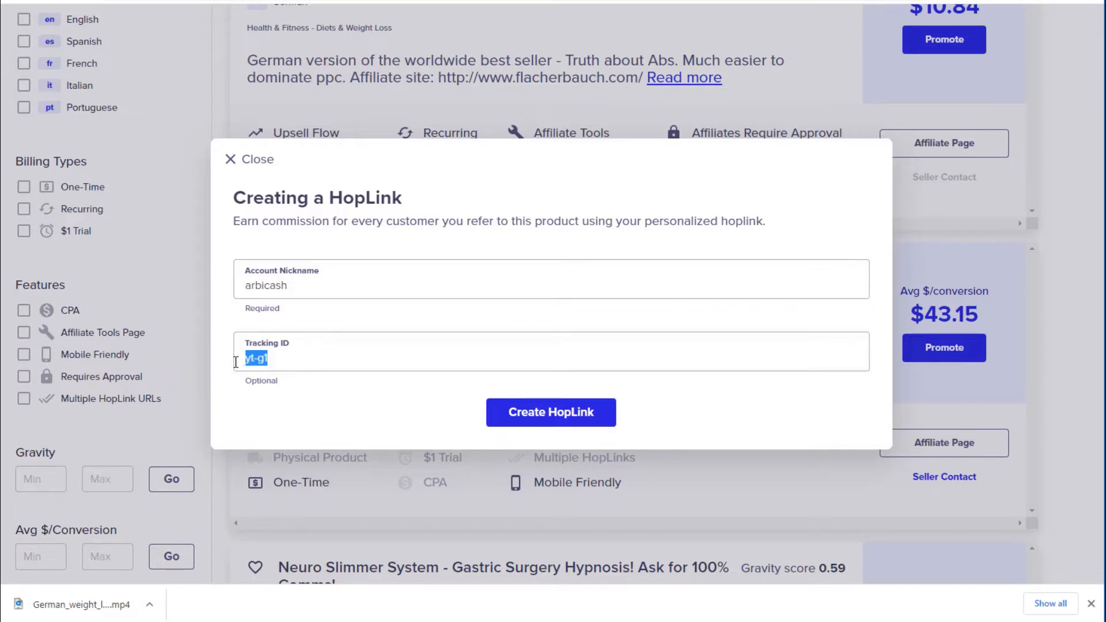
{"action": "left_click", "coordinate": [318, 361]}
{"action": "left_click", "coordinate": [563, 420]}
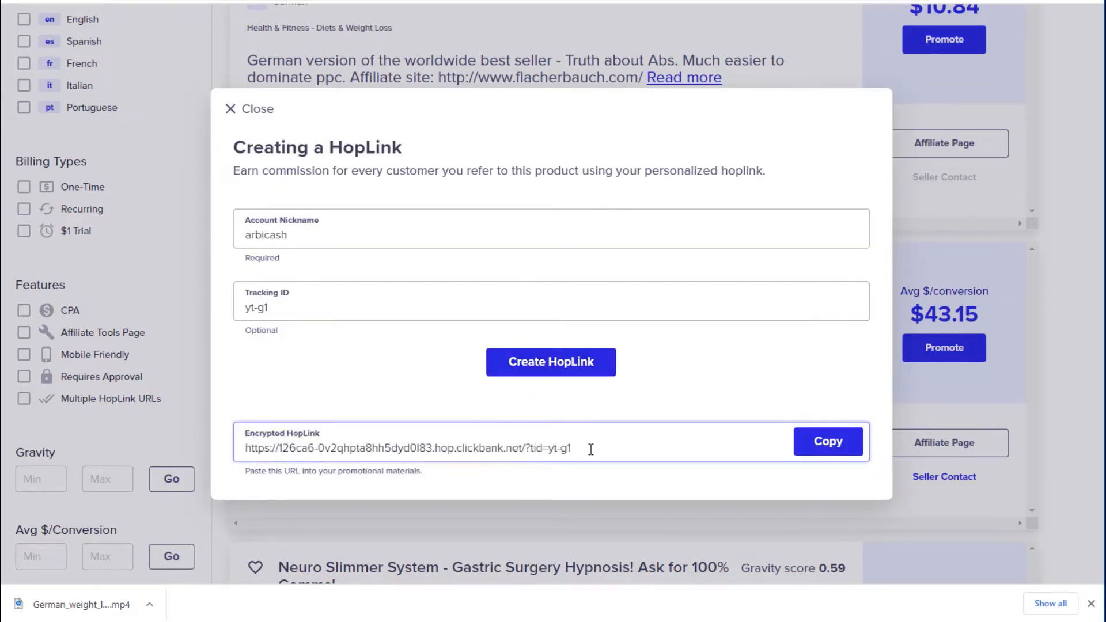
- Copy the encrypted HopLink and paste it into the YouTube video's description
{"action": "left_click_drag", "start_coordinate": [594, 447], "coordinate": [242, 448]}
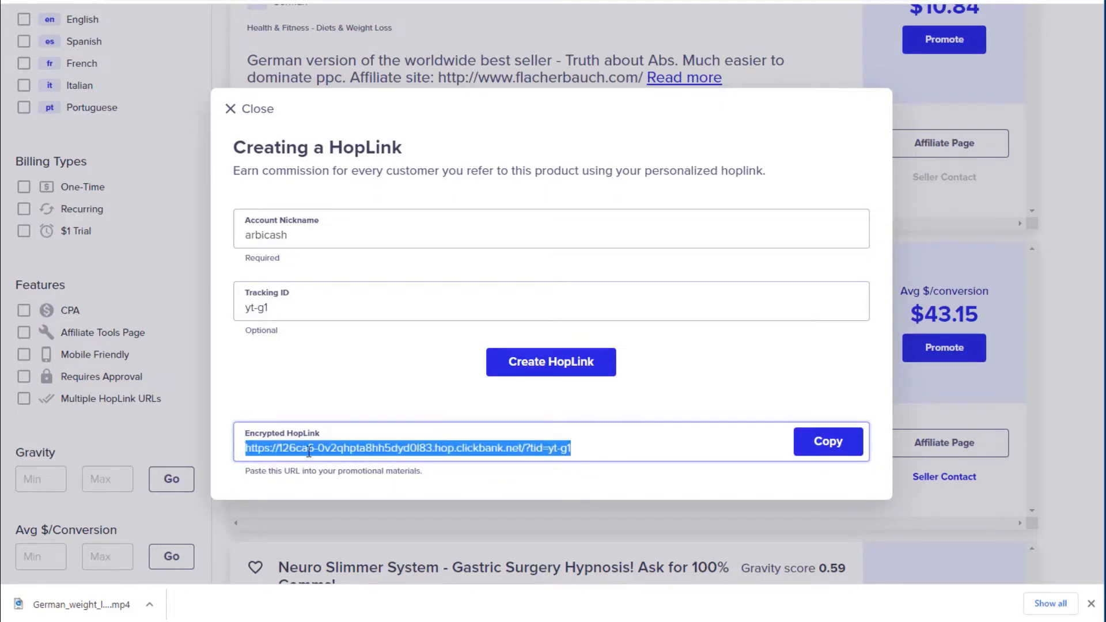
{"action": "left_click", "coordinate": [586, 450]}
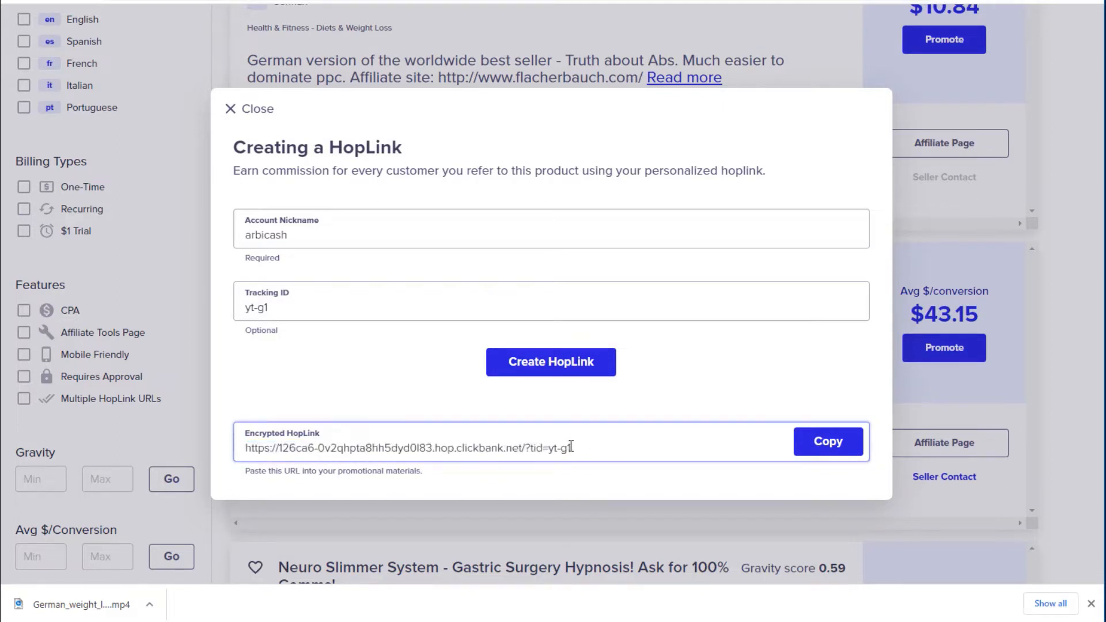
{"action": "left_click", "coordinate": [581, 420]}
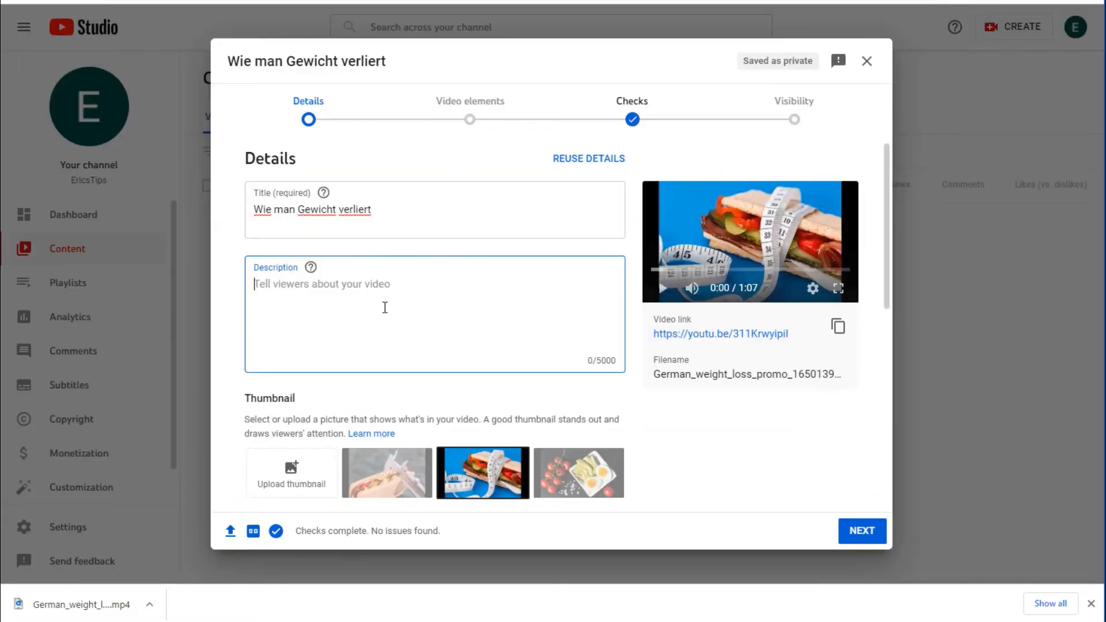
{"action": "key", "text": "ctrl+v"}
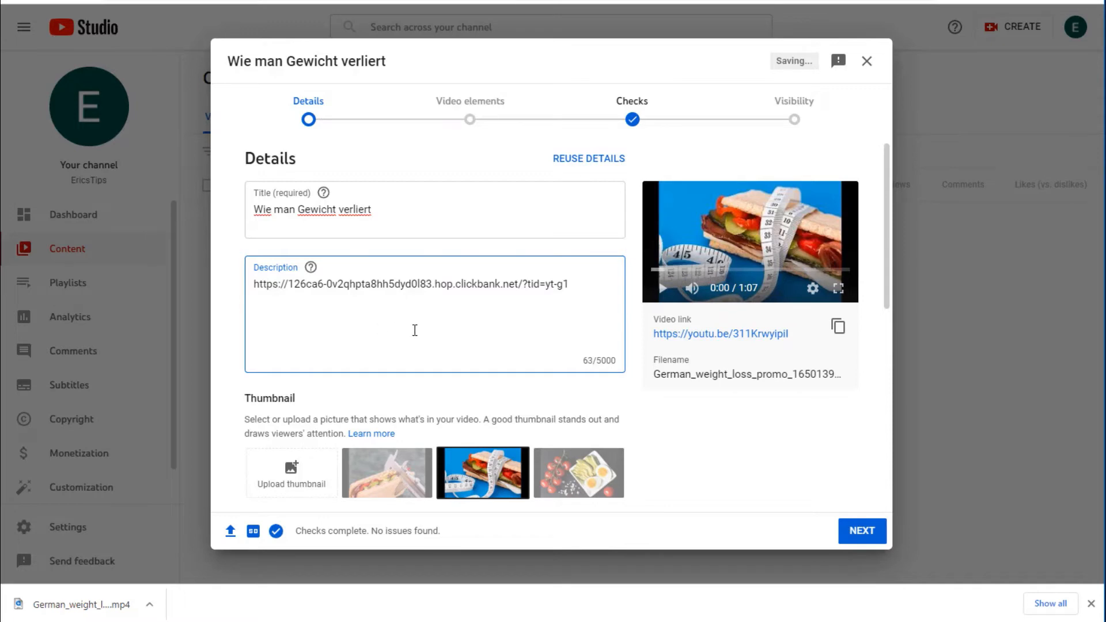
- Keep the suggested thumbnail and set the video's audience to "No, it's not made for kids"
{"action": "scroll", "coordinate": [550, 358], "scroll_direction": "down", "scroll_amount": 2}
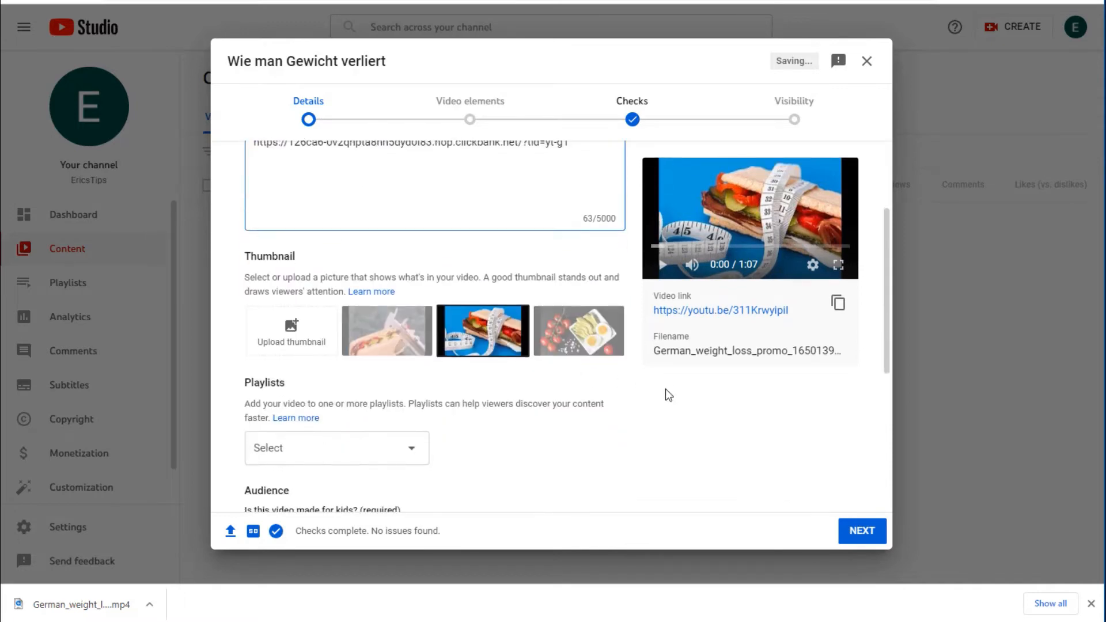
{"action": "scroll", "coordinate": [663, 403], "scroll_direction": "up", "scroll_amount": 1}
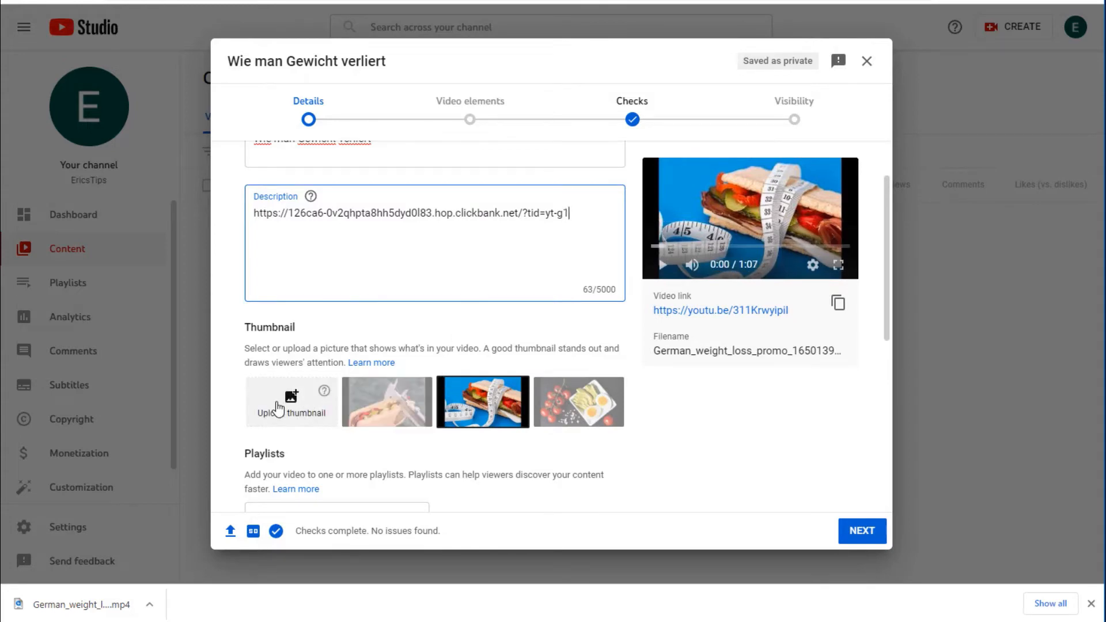
{"action": "scroll", "coordinate": [282, 412], "scroll_direction": "down", "scroll_amount": 2}
{"action": "left_click", "coordinate": [863, 531]}
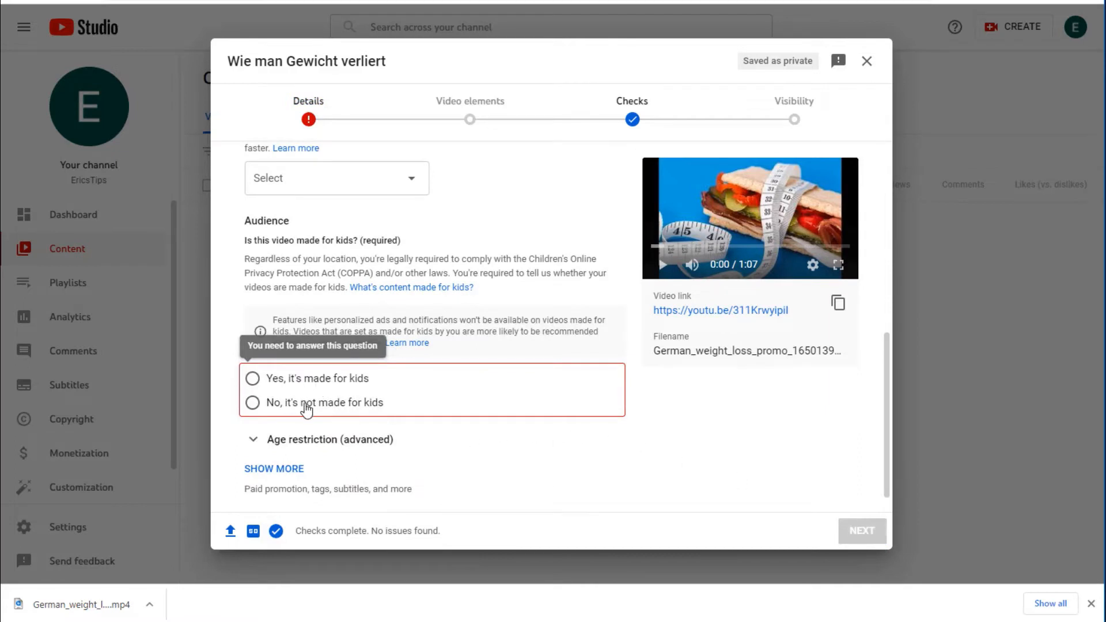
{"action": "left_click", "coordinate": [306, 408]}
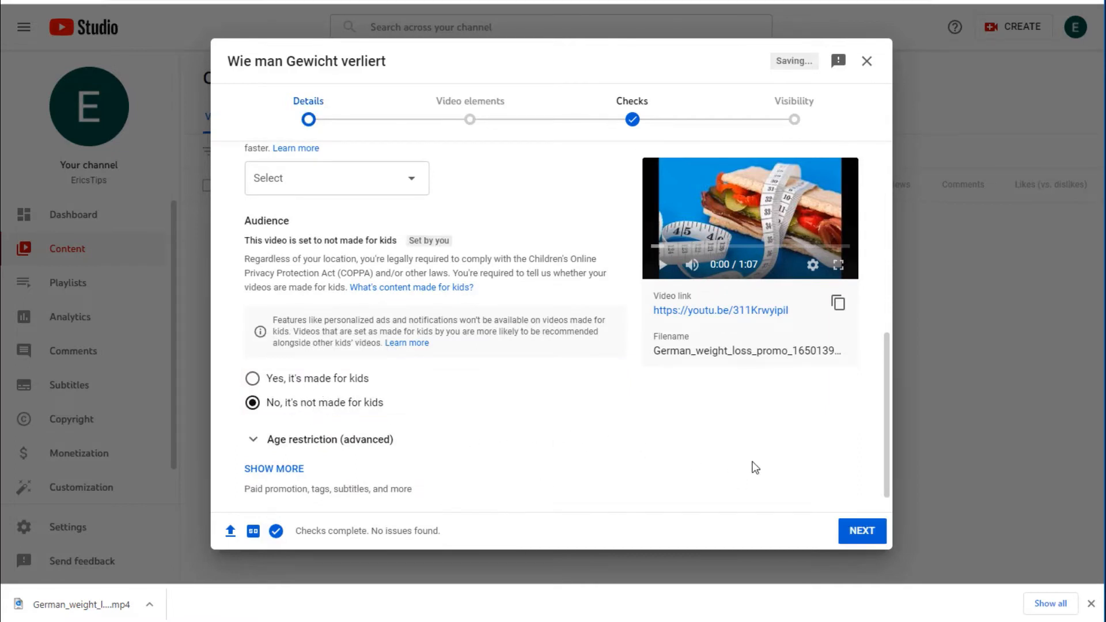
- Continue past the video elements and checks without additions and set the video's visibility to Public
{"action": "left_click", "coordinate": [862, 531]}
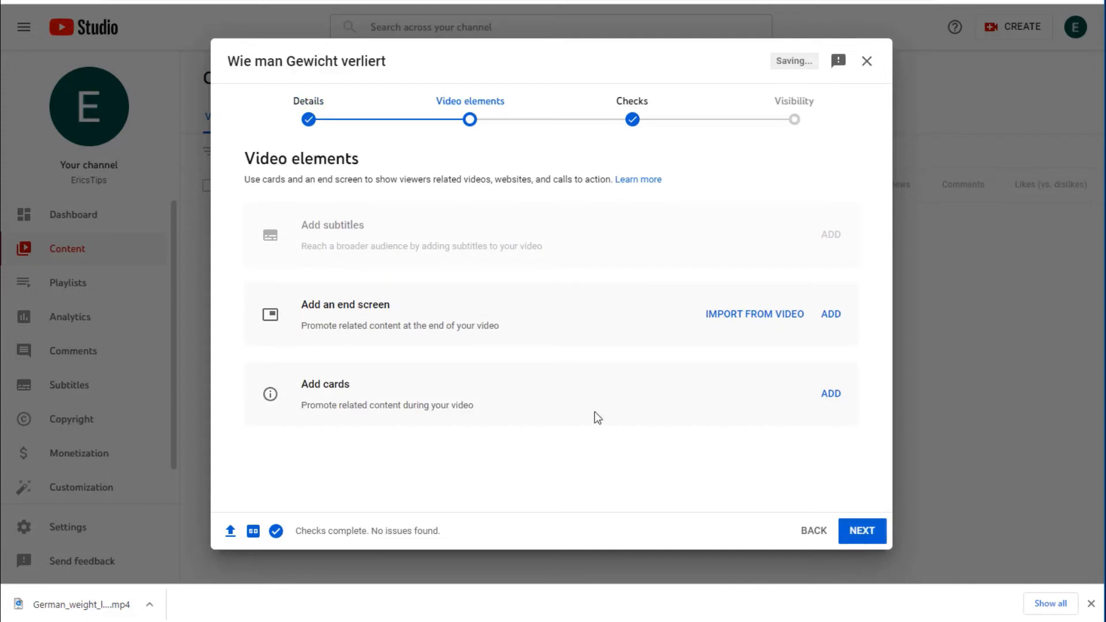
{"action": "left_click", "coordinate": [862, 531]}
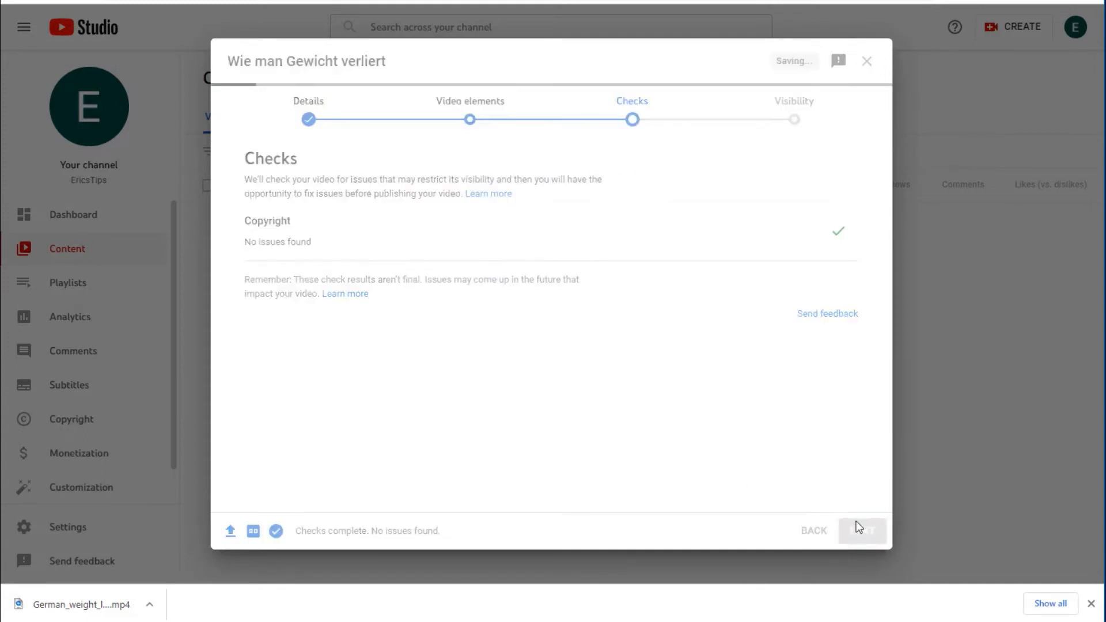
{"action": "left_click", "coordinate": [865, 533]}
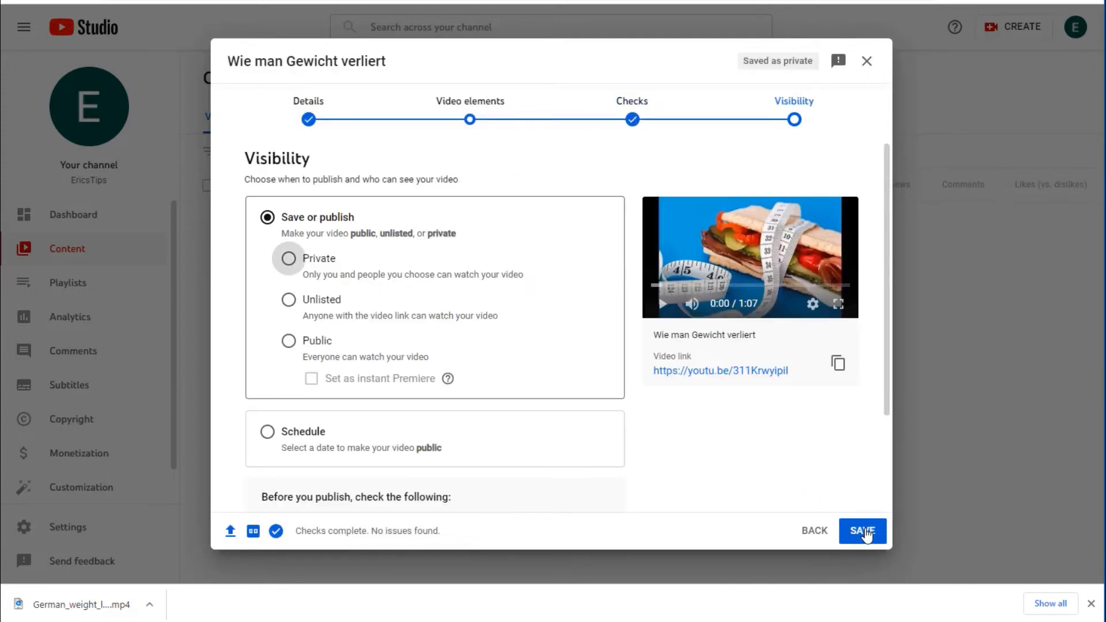
{"action": "left_click", "coordinate": [317, 344]}
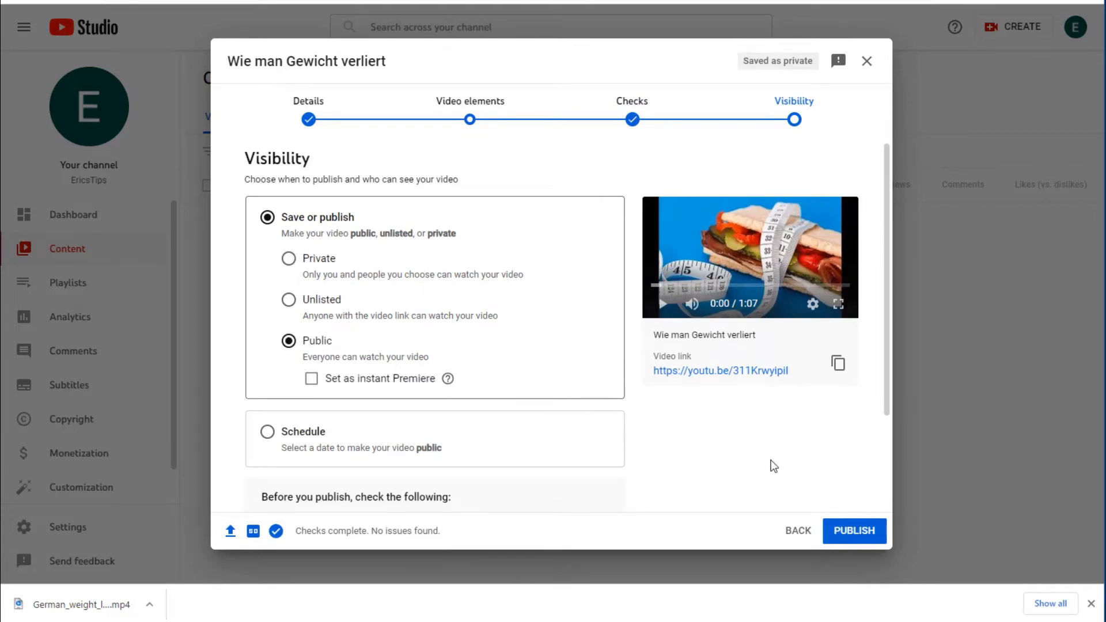
- Publish the video, open its public watch page from the video link, and pause playback
{"action": "left_click", "coordinate": [856, 531]}
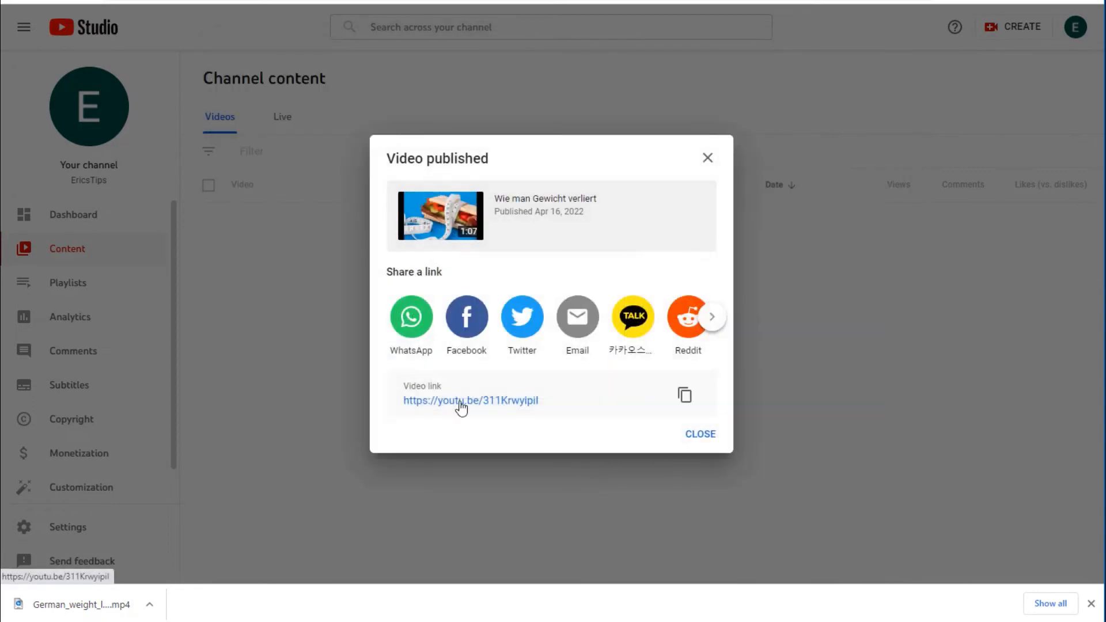
{"action": "left_click", "coordinate": [461, 401]}
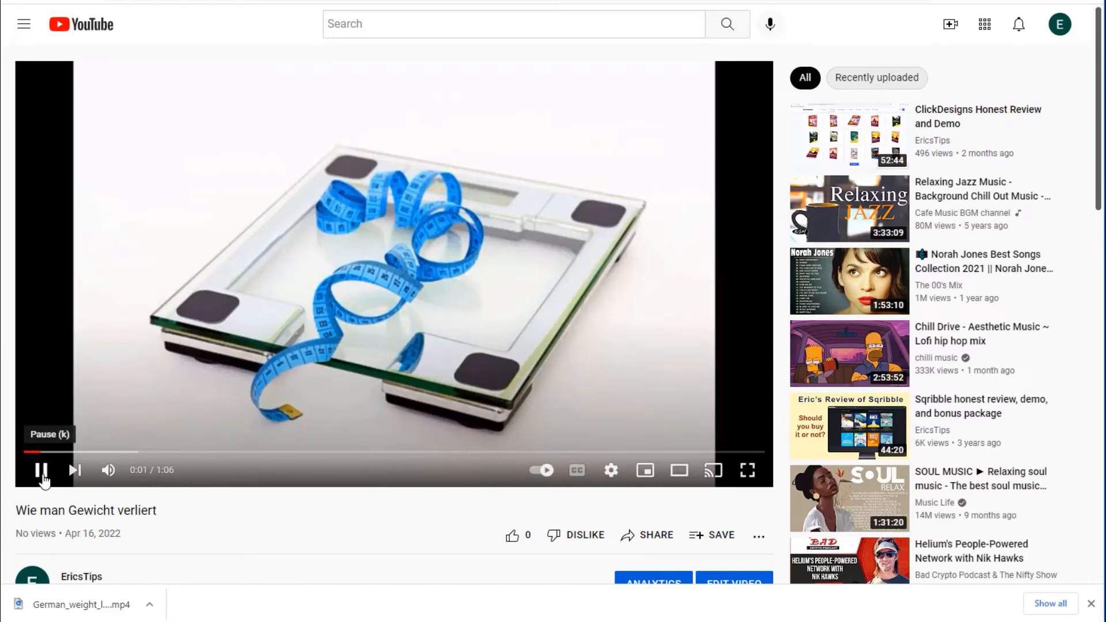
{"action": "left_click", "coordinate": [41, 470]}
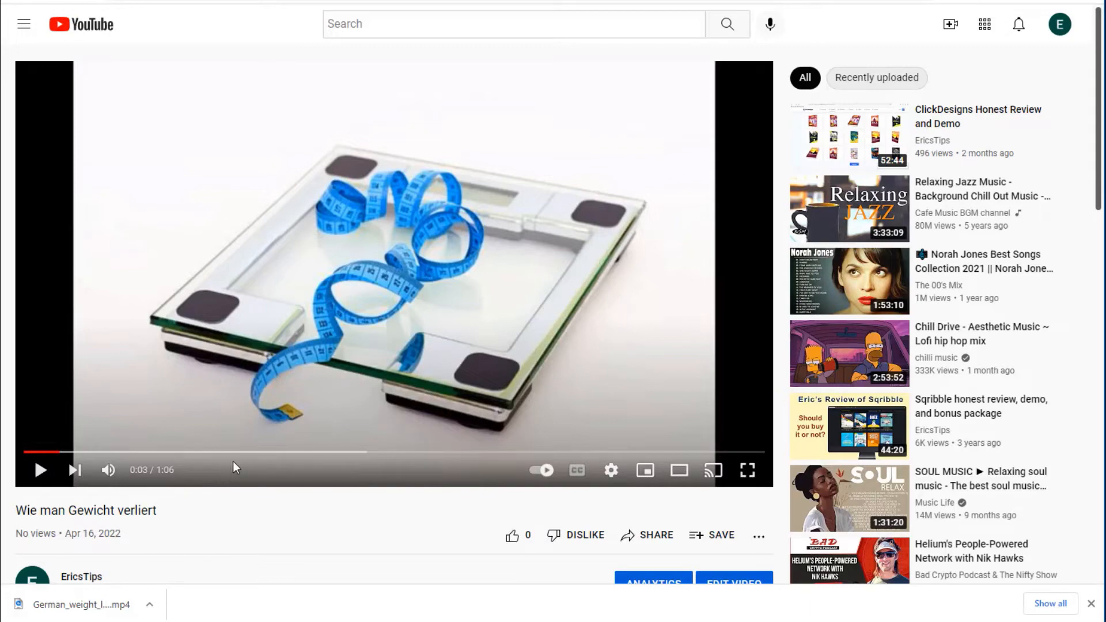
- Review the published video's title and open the affiliate link in its description
{"action": "scroll", "coordinate": [266, 508], "scroll_direction": "down", "scroll_amount": 3}
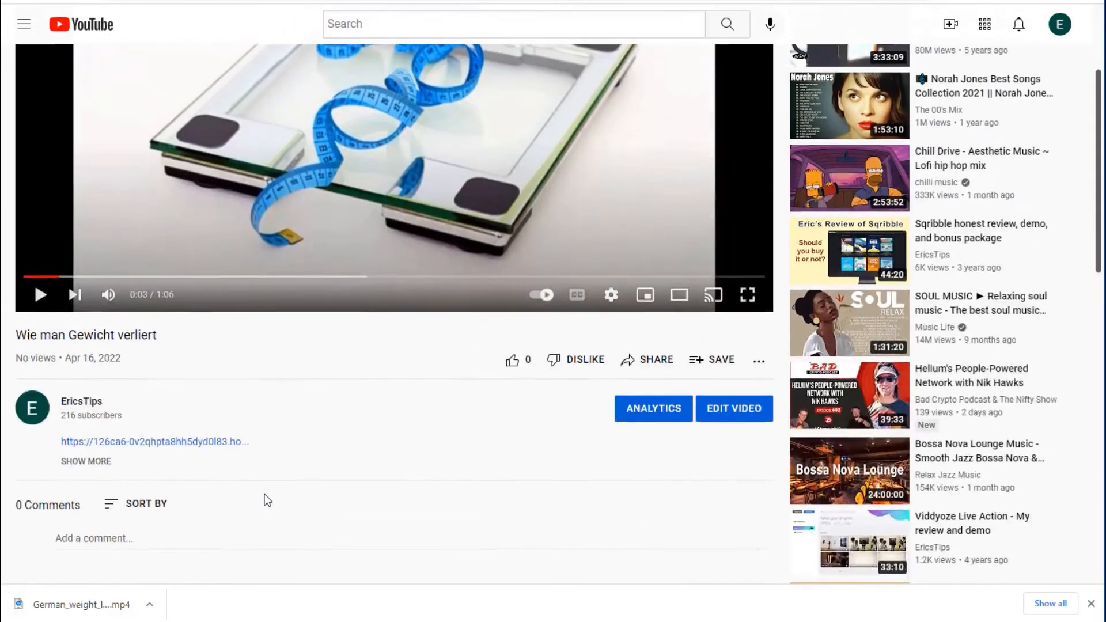
{"action": "scroll", "coordinate": [265, 506], "scroll_direction": "up", "scroll_amount": 2}
{"action": "scroll", "coordinate": [264, 484], "scroll_direction": "down", "scroll_amount": 1}
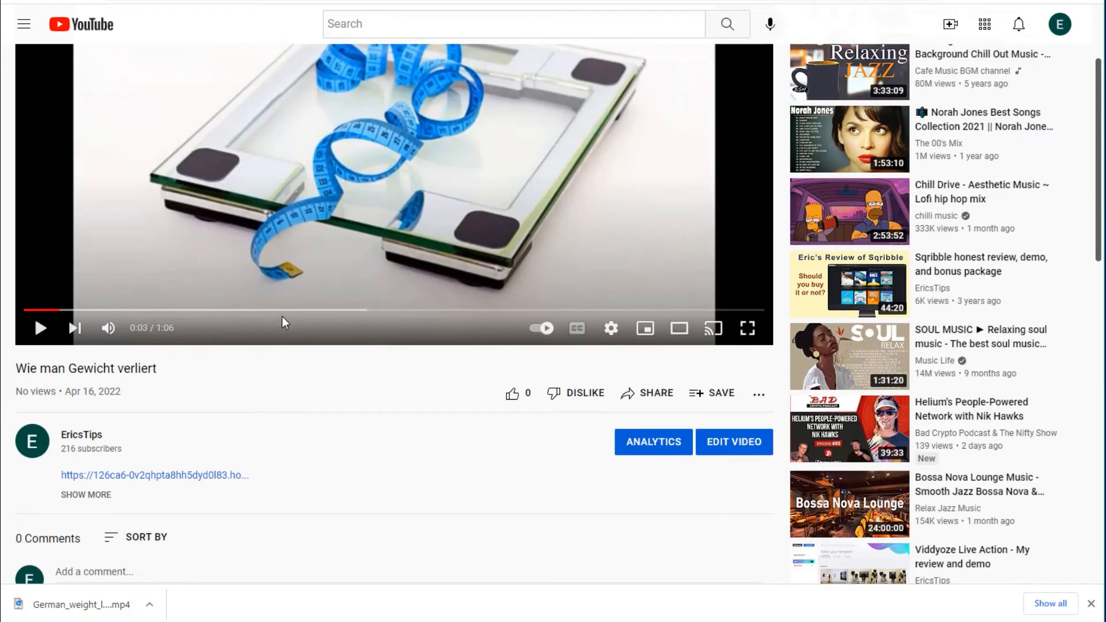
{"action": "scroll", "coordinate": [271, 363], "scroll_direction": "down", "scroll_amount": 1}
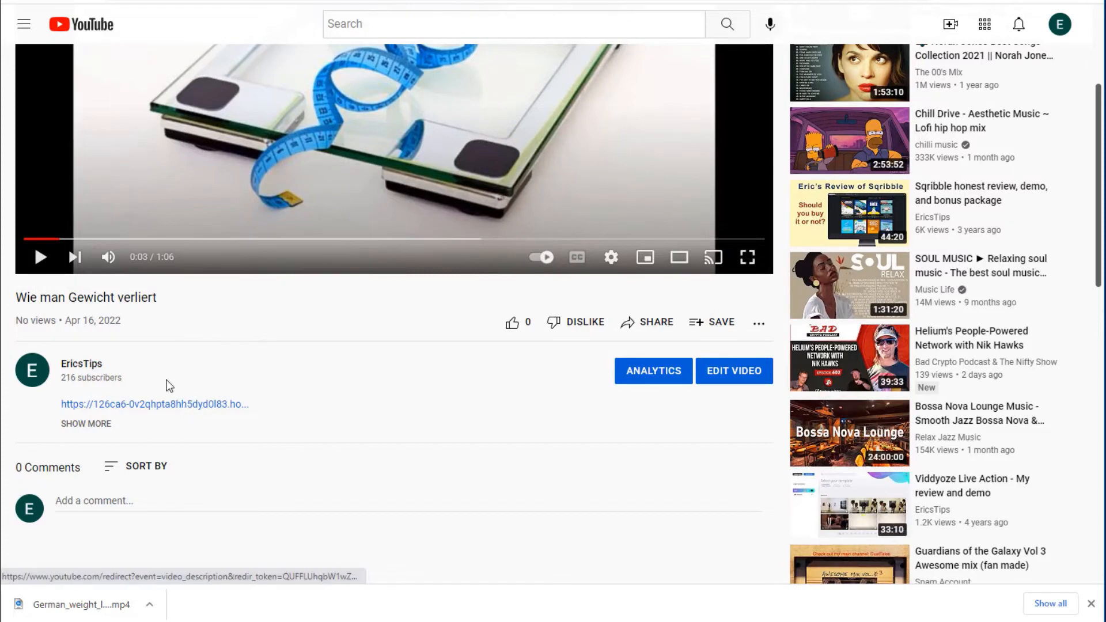
{"action": "left_click", "coordinate": [168, 407]}
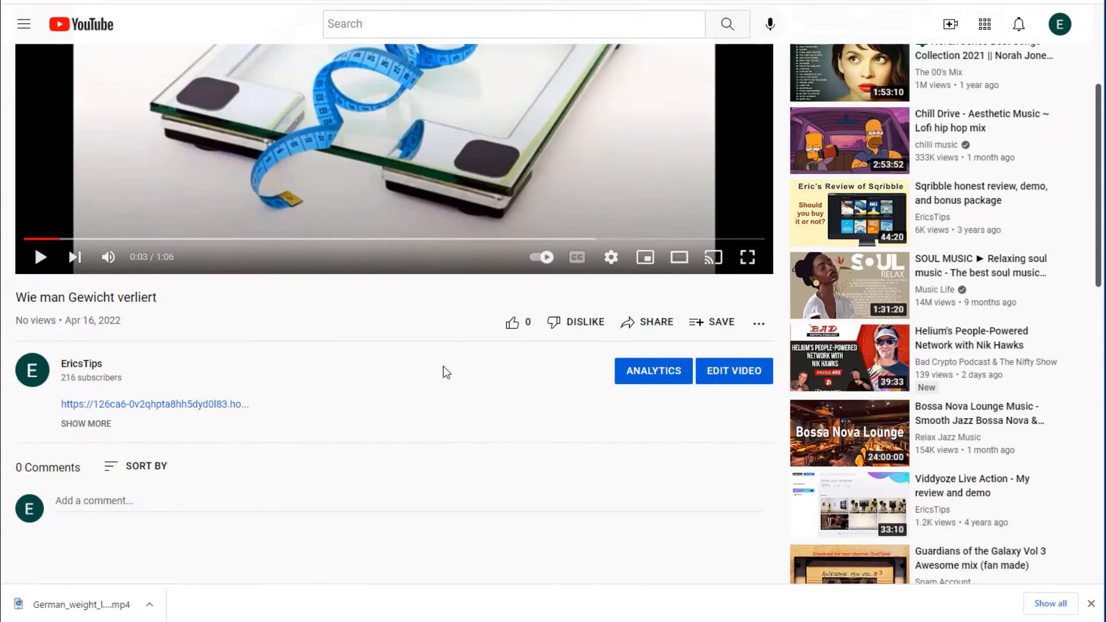
{"action": "scroll", "coordinate": [444, 366], "scroll_direction": "up", "scroll_amount": 4}
{"action": "scroll", "coordinate": [449, 373], "scroll_direction": "down", "scroll_amount": 4}
{"action": "scroll", "coordinate": [451, 380], "scroll_direction": "up", "scroll_amount": 4}
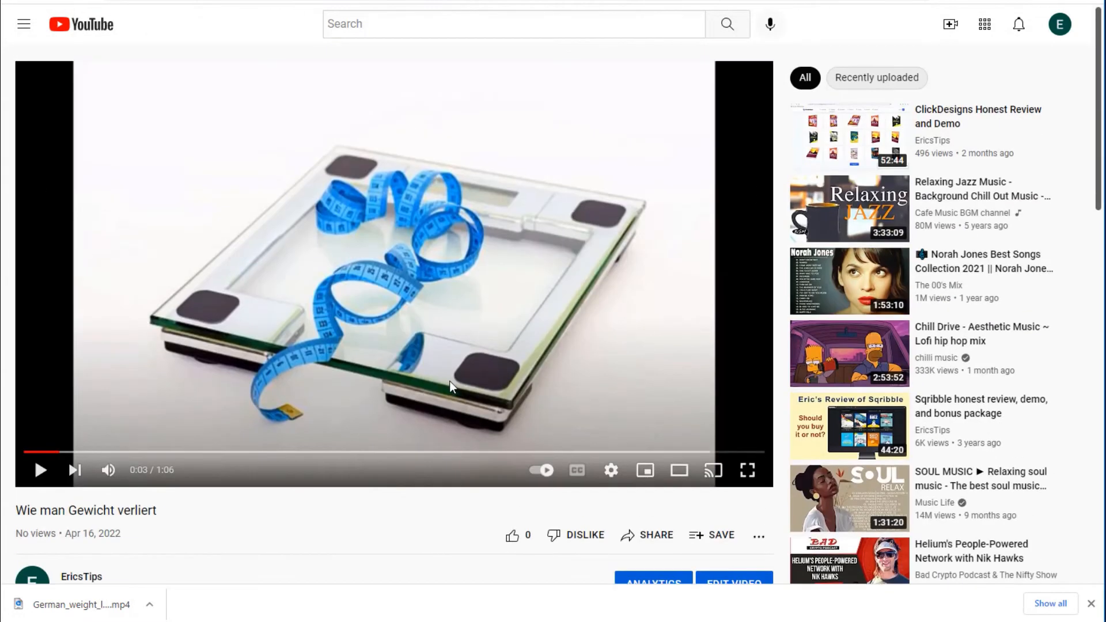
{"action": "scroll", "coordinate": [450, 384], "scroll_direction": "down", "scroll_amount": 4}
{"action": "scroll", "coordinate": [448, 386], "scroll_direction": "up", "scroll_amount": 4}
- Switch to VidVoicer, open a new Vox voiceover, and browse the available languages from the start of the list
{"action": "left_click", "coordinate": [90, 1]}
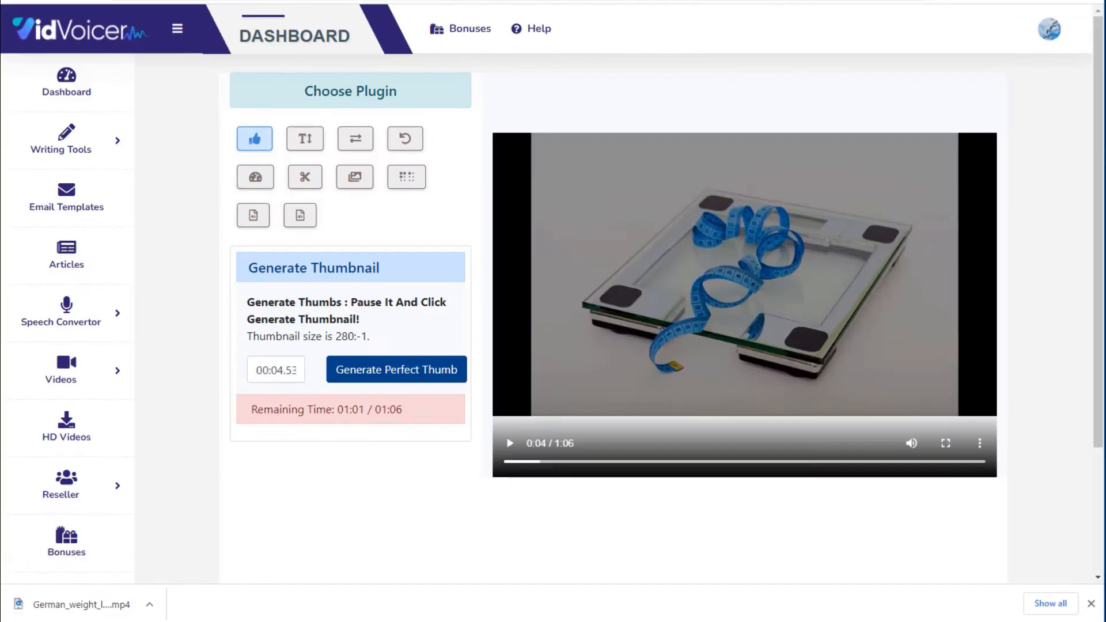
{"action": "left_click", "coordinate": [104, 313]}
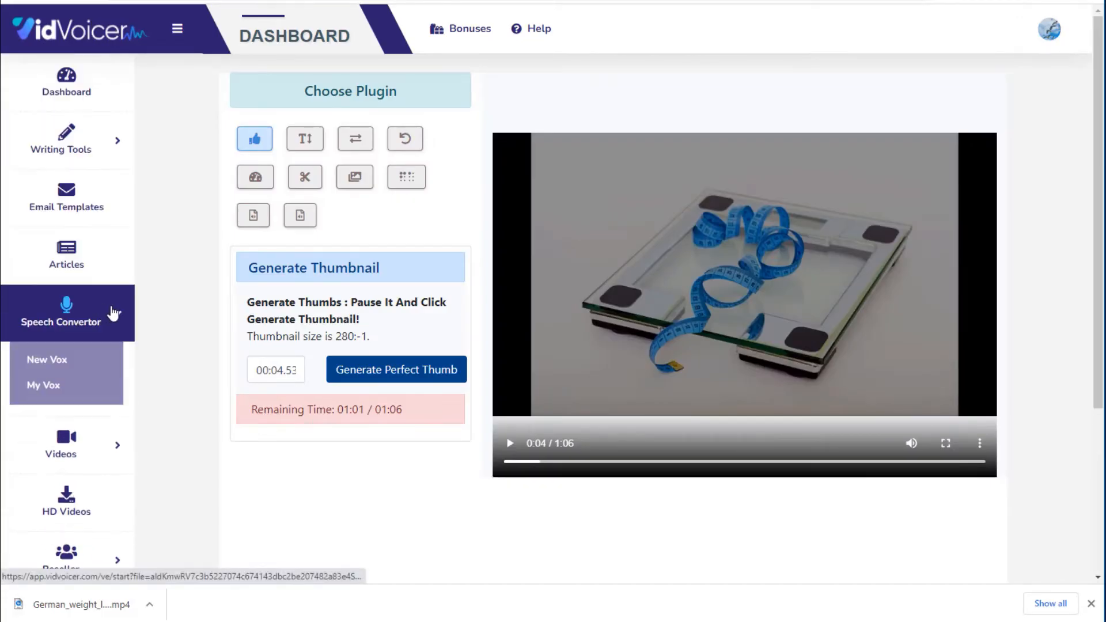
{"action": "left_click", "coordinate": [64, 367]}
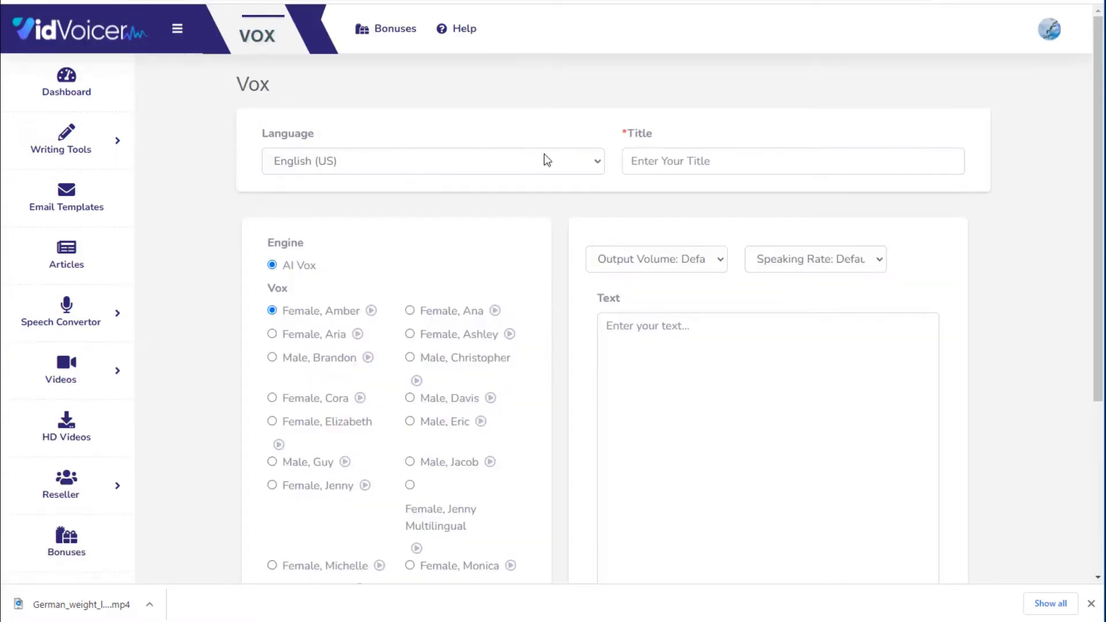
{"action": "left_click", "coordinate": [548, 160]}
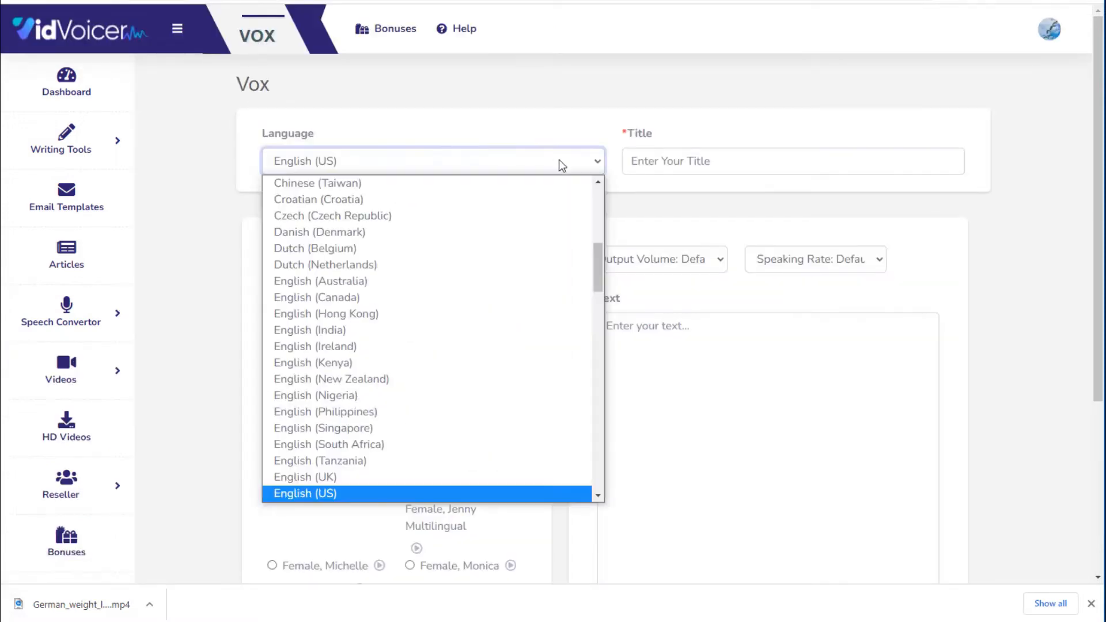
{"action": "left_click_drag", "start_coordinate": [600, 270], "coordinate": [597, 215]}
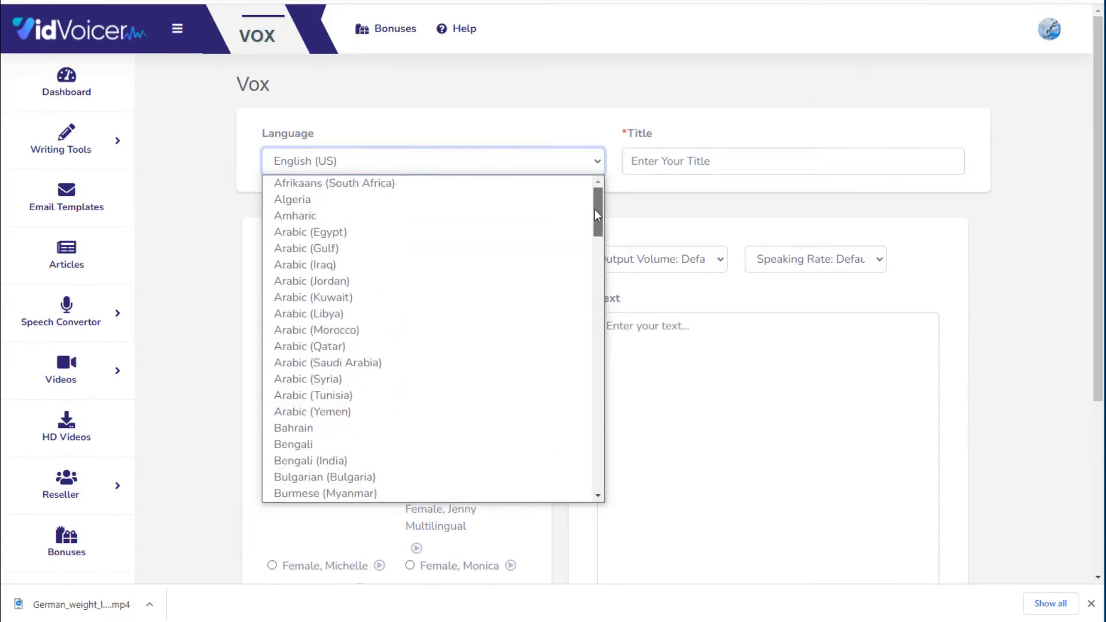
{"action": "left_click", "coordinate": [595, 139]}
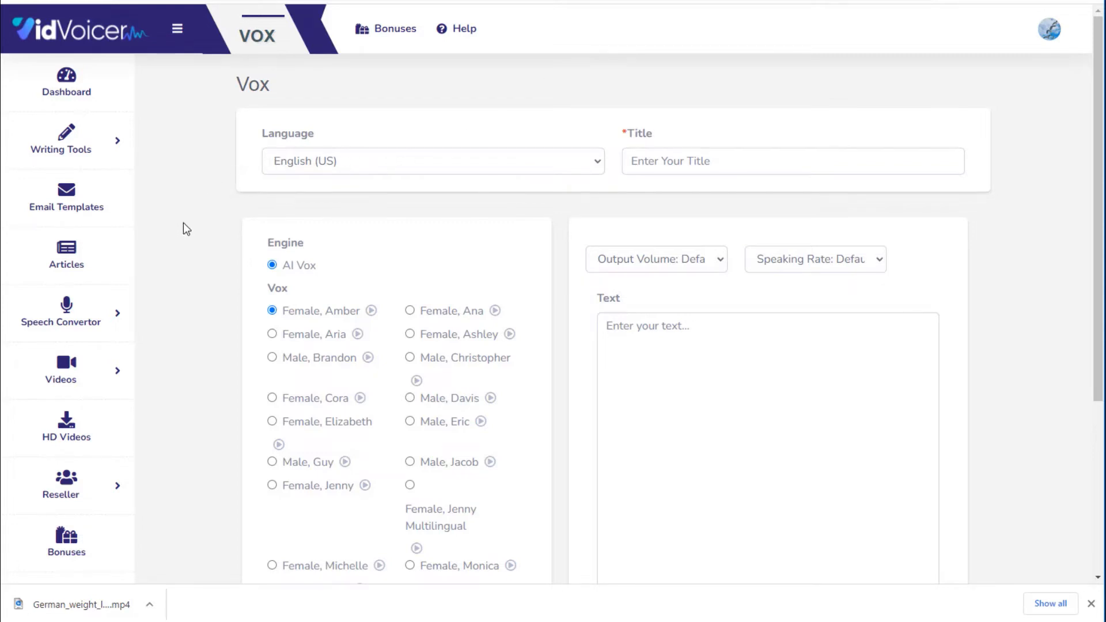
- Open the video creator's form for making an image slideshow from uploaded pictures or slides
{"action": "left_click", "coordinate": [111, 373]}
{"action": "left_click", "coordinate": [64, 419]}
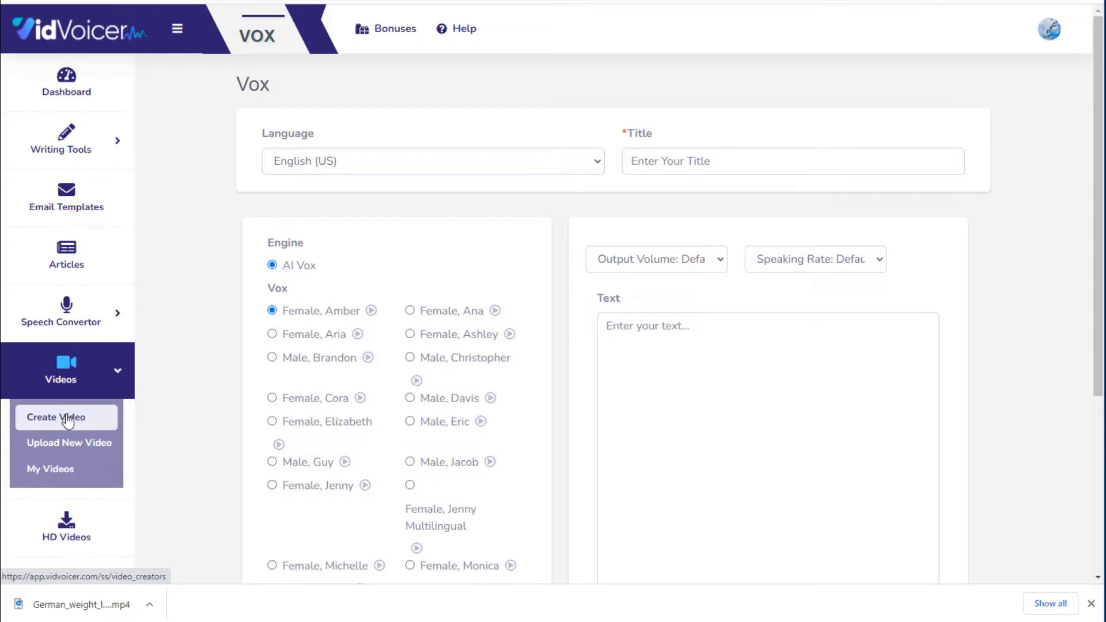
{"action": "left_click", "coordinate": [64, 420]}
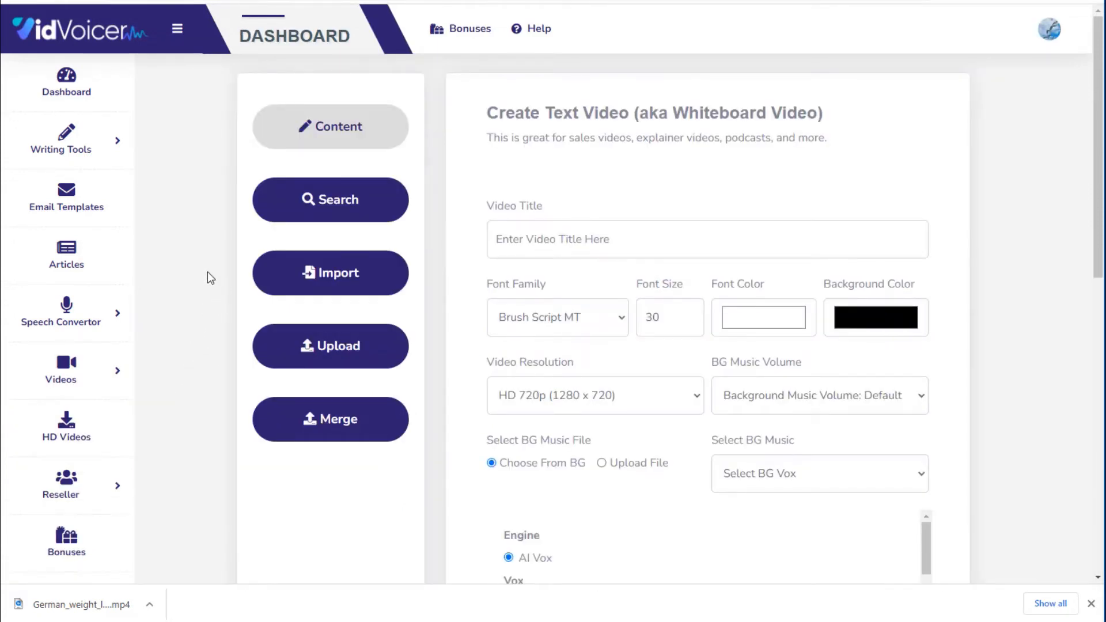
{"action": "left_click", "coordinate": [357, 348]}
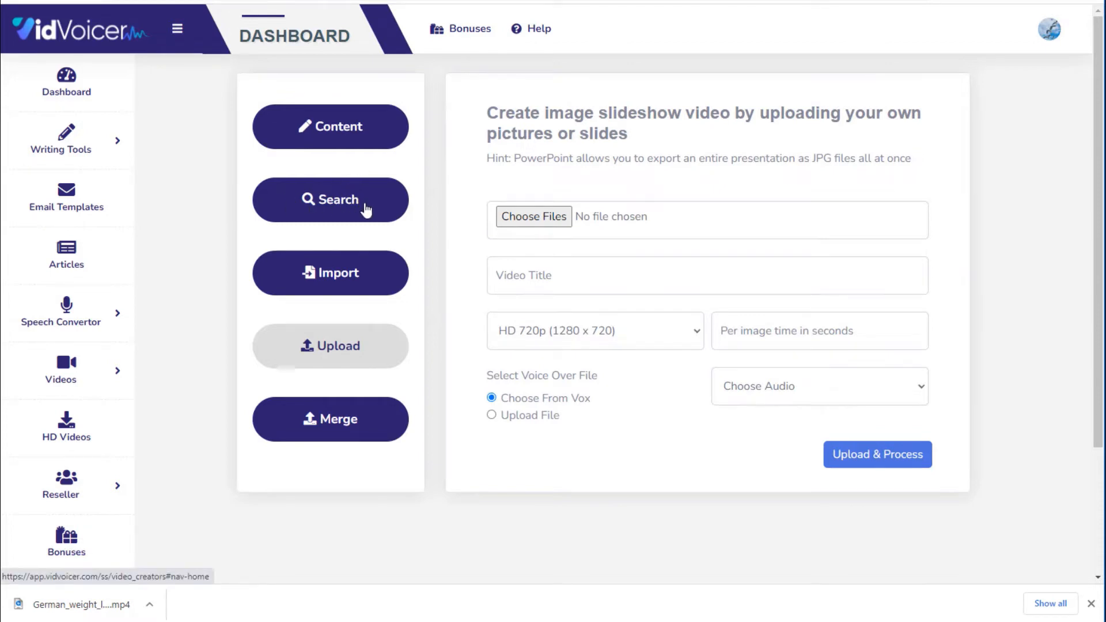
- Add the images 01.jpg through 10.jpg from the demo images folder to the slideshow
{"action": "left_click", "coordinate": [516, 222]}
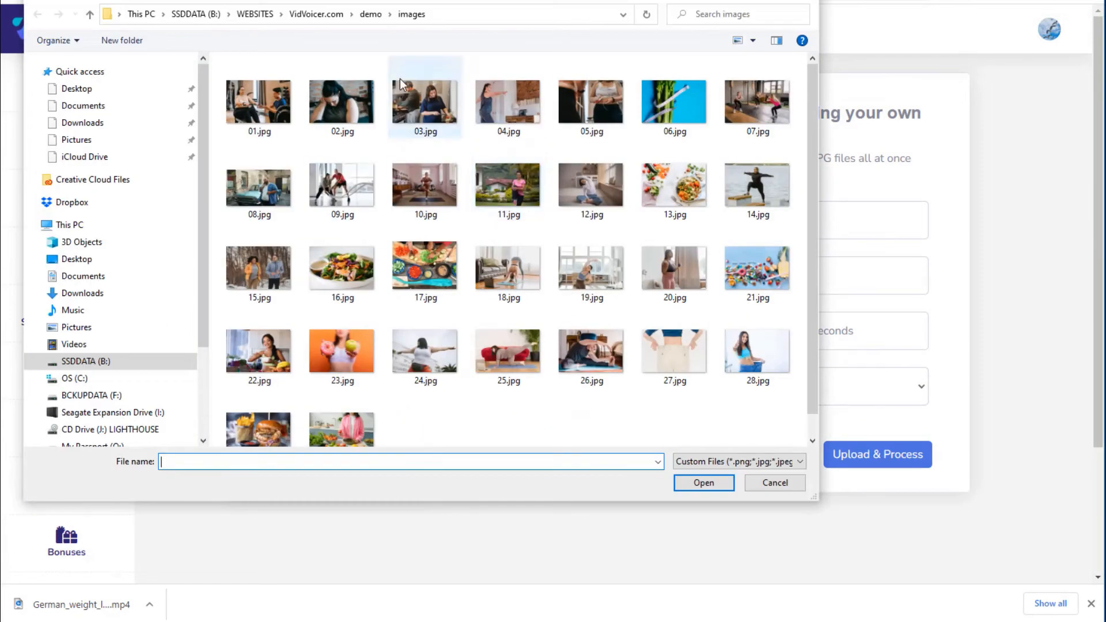
{"action": "left_click_drag", "start_coordinate": [362, 1], "coordinate": [383, 29]}
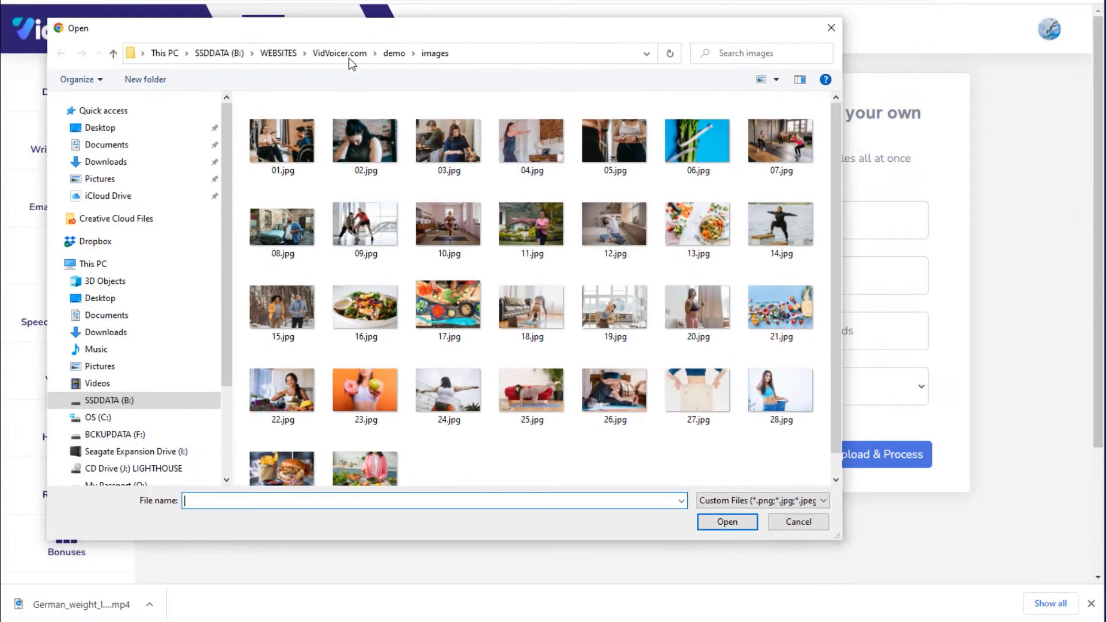
{"action": "left_click", "coordinate": [285, 151]}
{"action": "key", "text": "shift+Right"}
{"action": "key", "text": "shift+Right"}
{"action": "key", "text": "shift+Right"}
{"action": "key", "text": "shift+Right"}
{"action": "key", "text": "shift+Right"}
{"action": "key", "text": "shift+Right"}
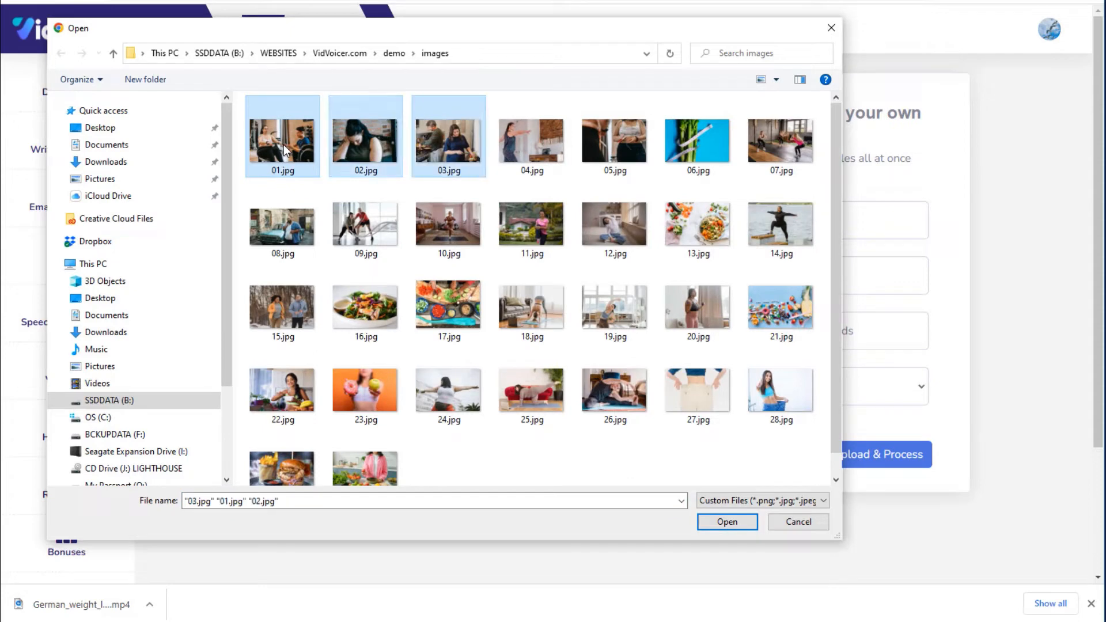
{"action": "key", "text": "shift+Right"}
{"action": "key", "text": "shift+Right"}
{"action": "key", "text": "shift+Right"}
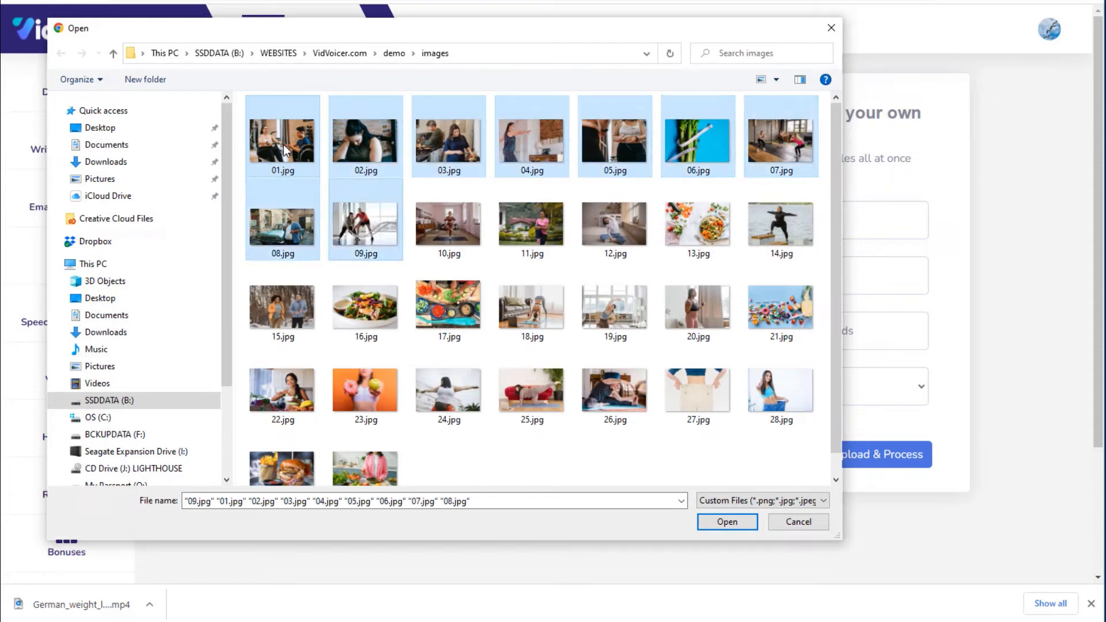
{"action": "left_click", "coordinate": [728, 522]}
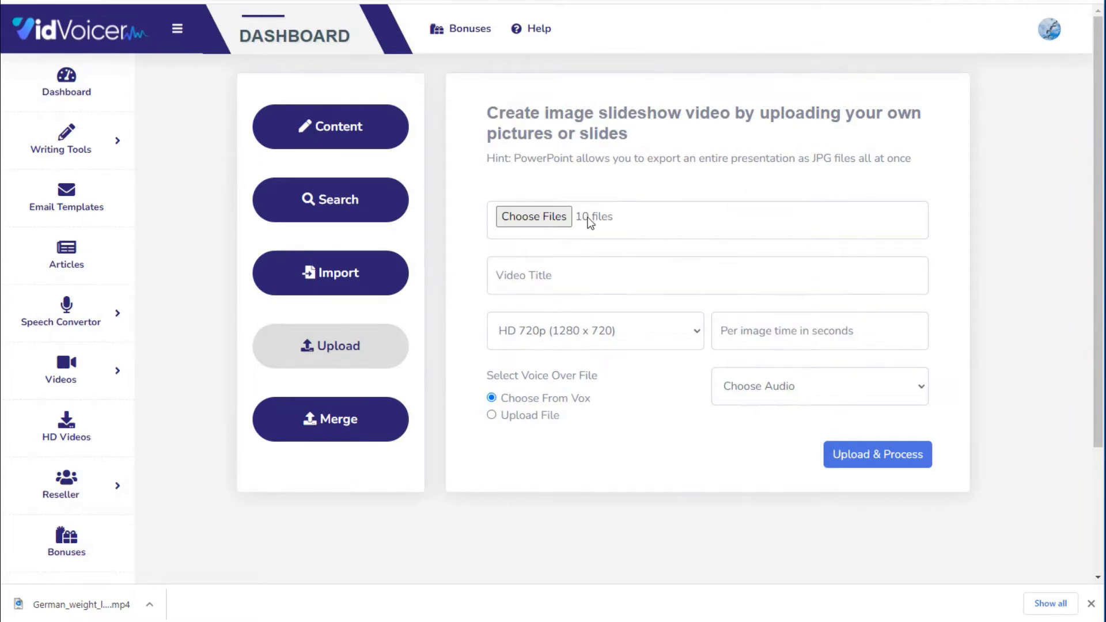
- Title the slideshow "German weight loss promo 2" and choose the "German weight loss" voiceover audio
{"action": "left_click", "coordinate": [538, 277]}
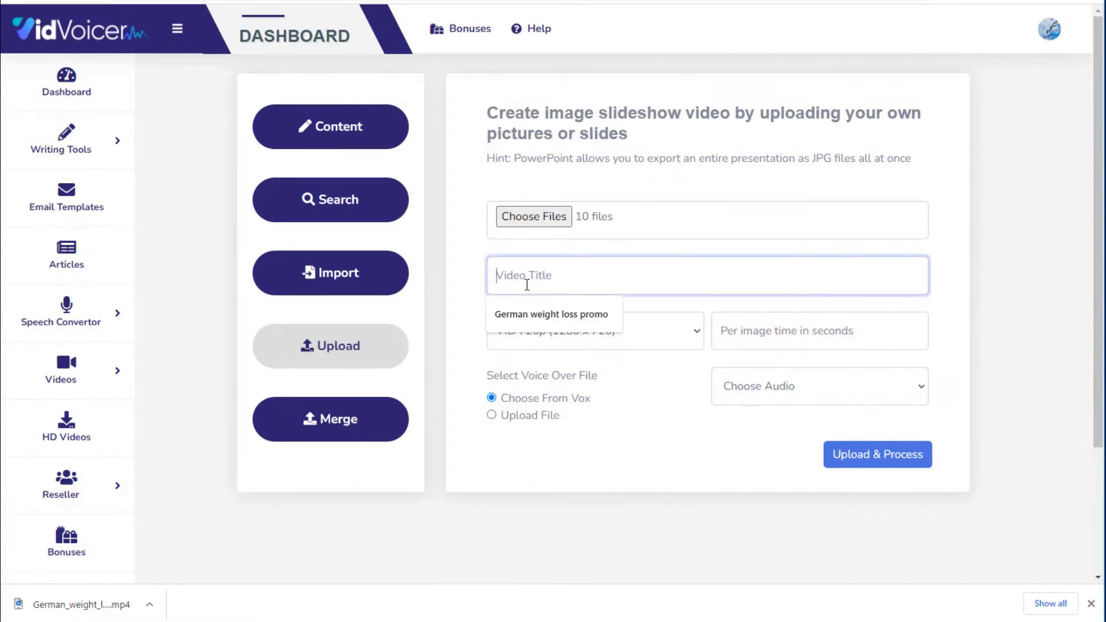
{"action": "left_click", "coordinate": [536, 316]}
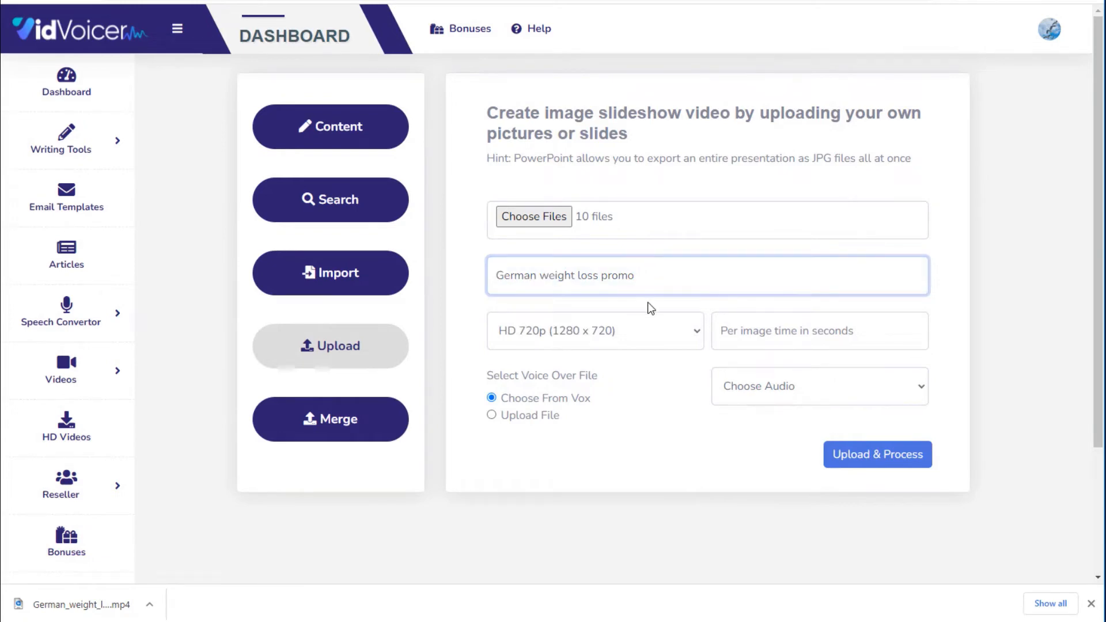
{"action": "left_click", "coordinate": [749, 385]}
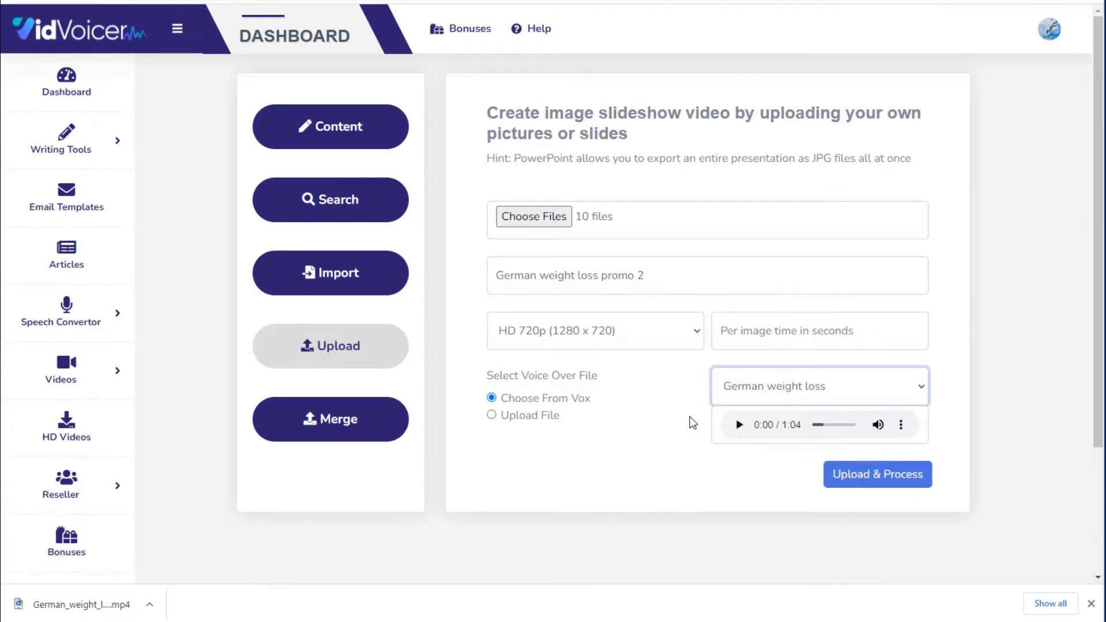
- Set the time per image to 5 seconds and the resolution to Full HD 1080p (1920 x 1080)
{"action": "left_click", "coordinate": [738, 332]}
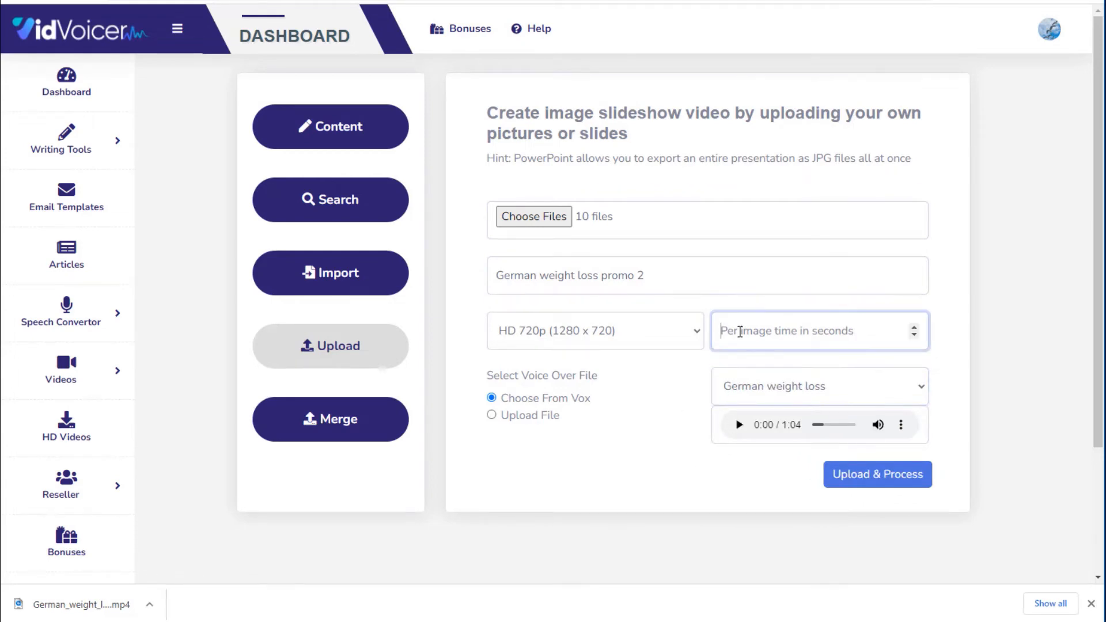
{"action": "type", "text": "5"}
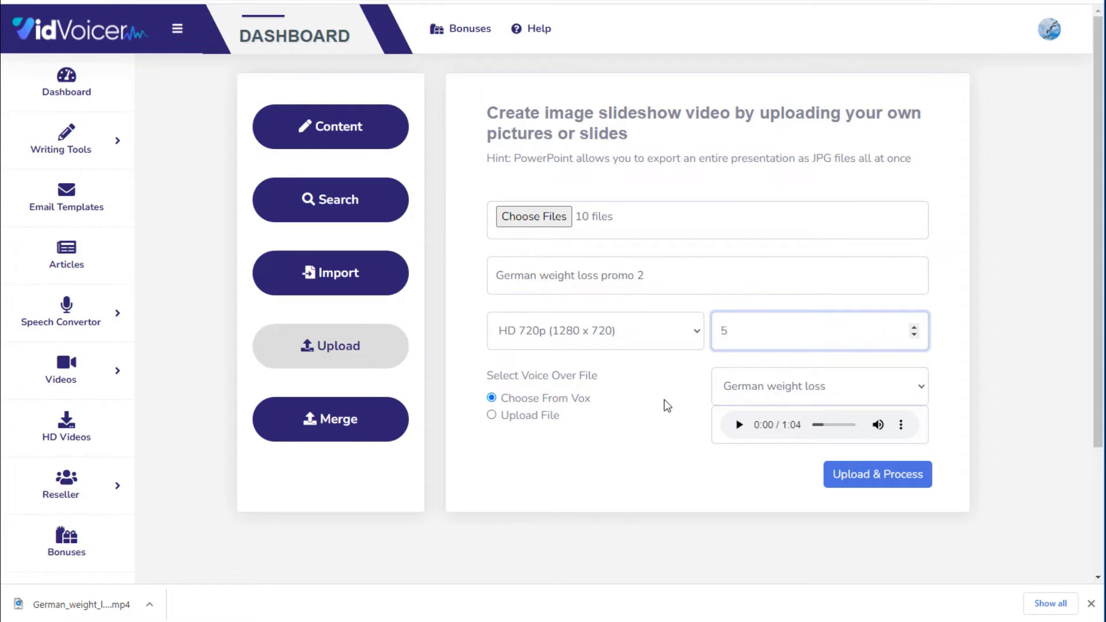
{"action": "left_click", "coordinate": [633, 333]}
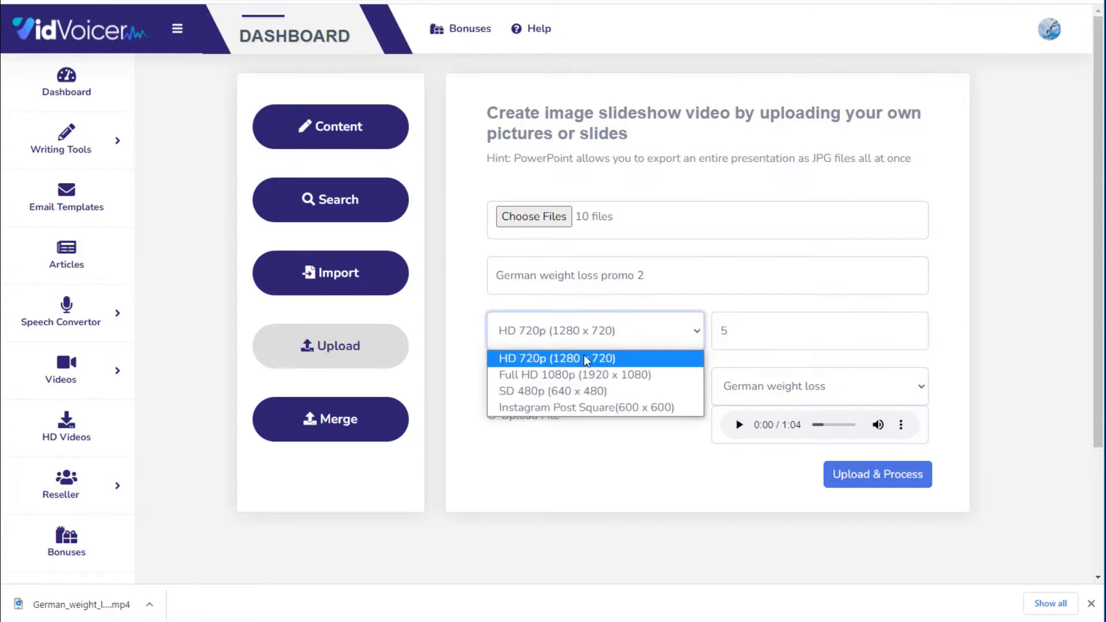
{"action": "left_click", "coordinate": [577, 375]}
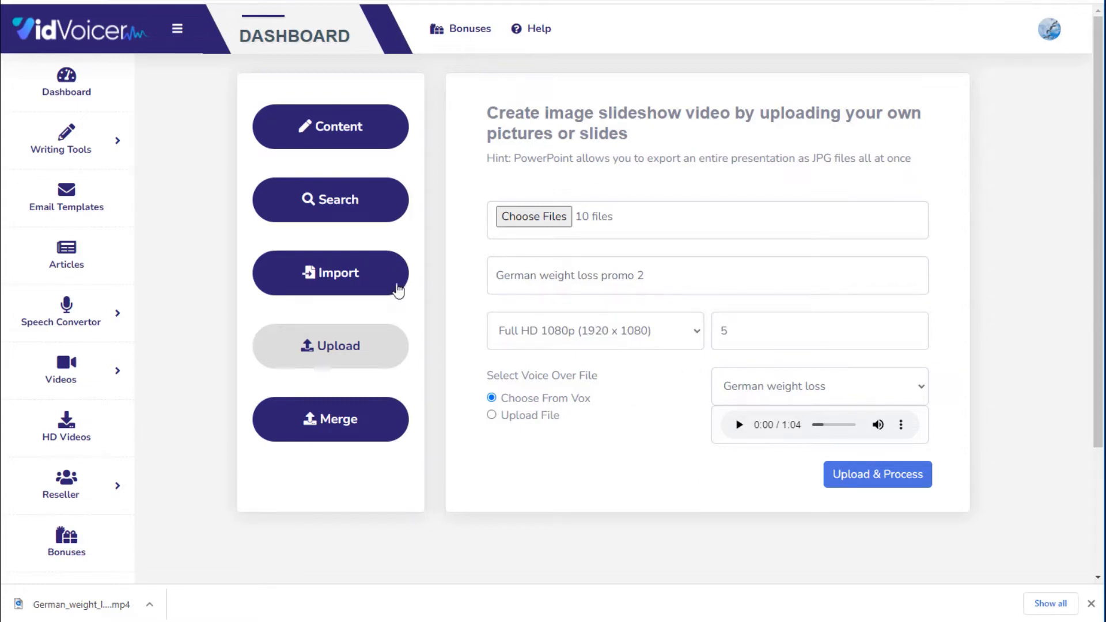
- Open the form for making a slideshow from image URLs and search Google Images for "weight loss"
{"action": "left_click", "coordinate": [332, 280]}
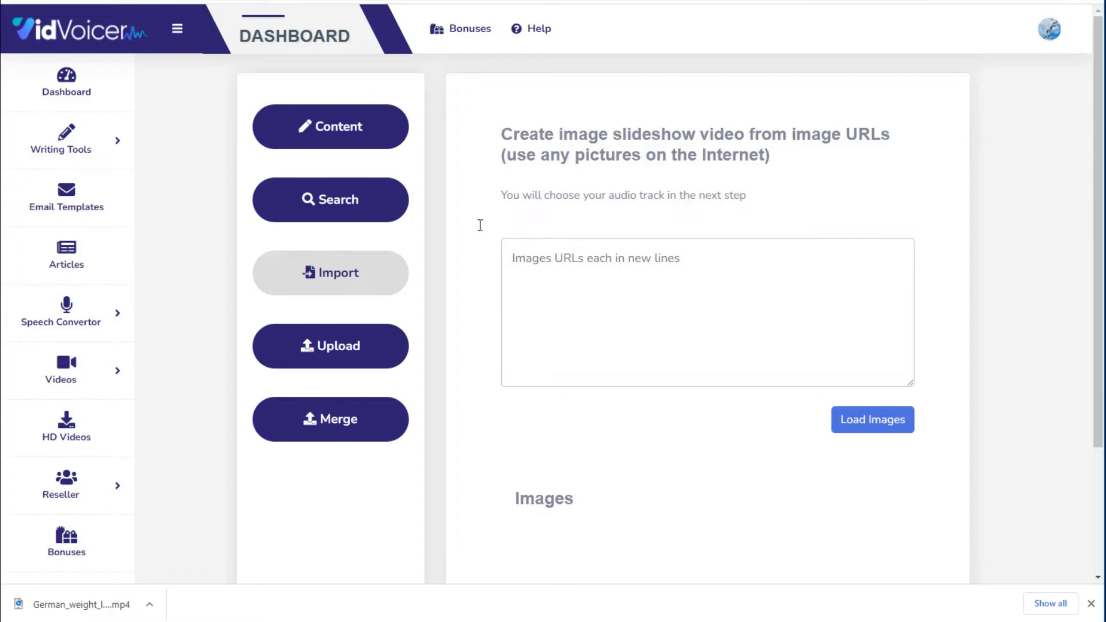
{"action": "key", "text": "ctrl+Tab"}
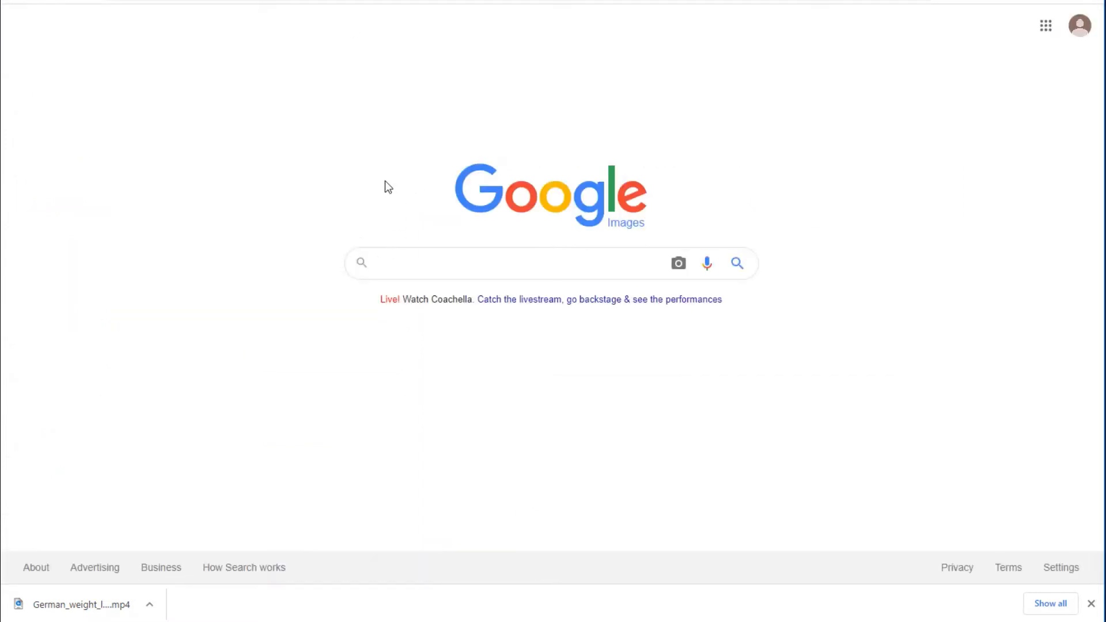
{"action": "type", "text": "weight loss"}
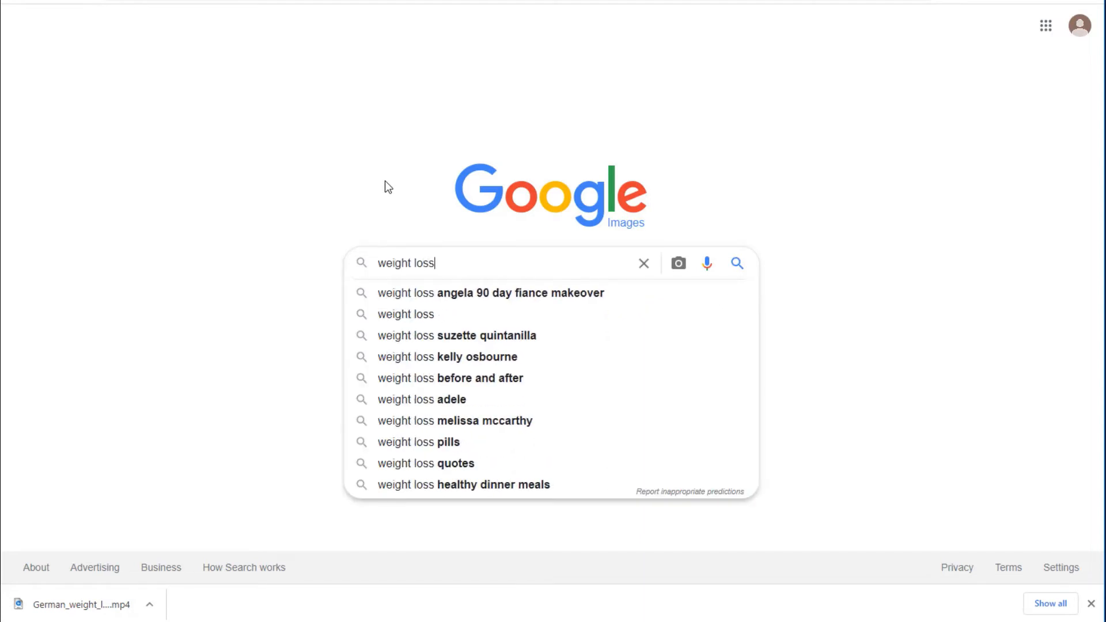
{"action": "key", "text": "Return"}
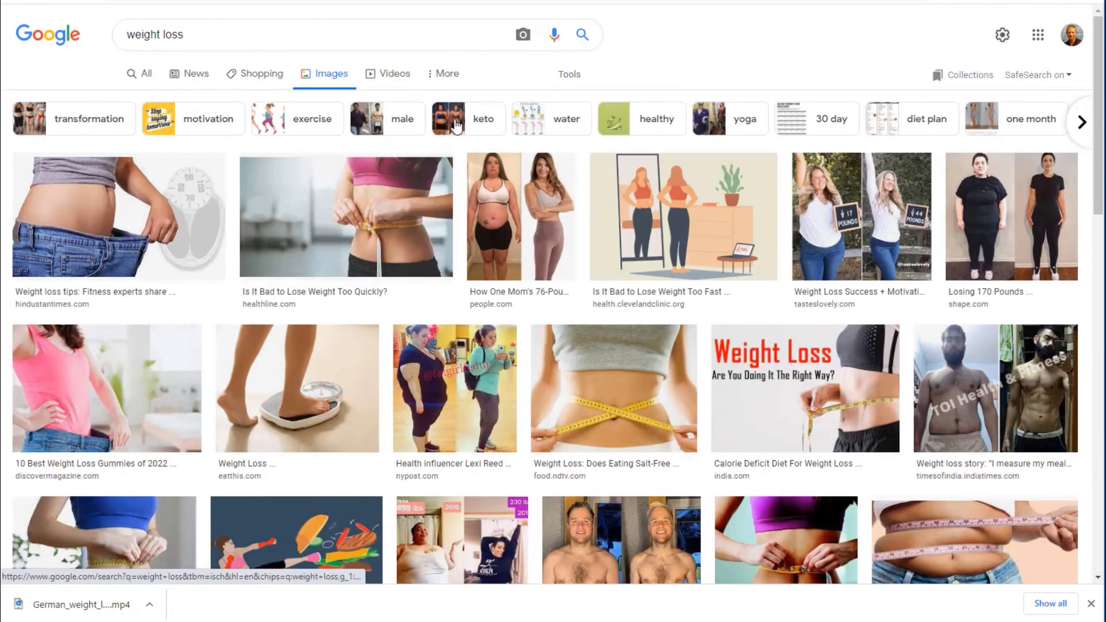
- Filter the weight loss image results by usage rights to Creative Commons licenses
{"action": "left_click", "coordinate": [569, 76]}
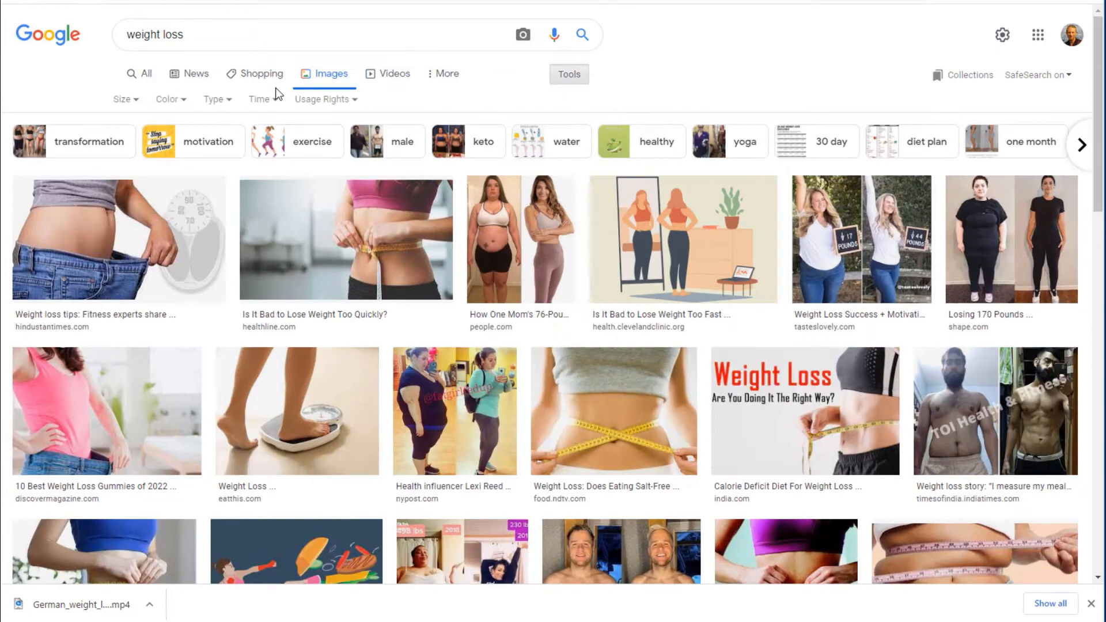
{"action": "left_click", "coordinate": [332, 99]}
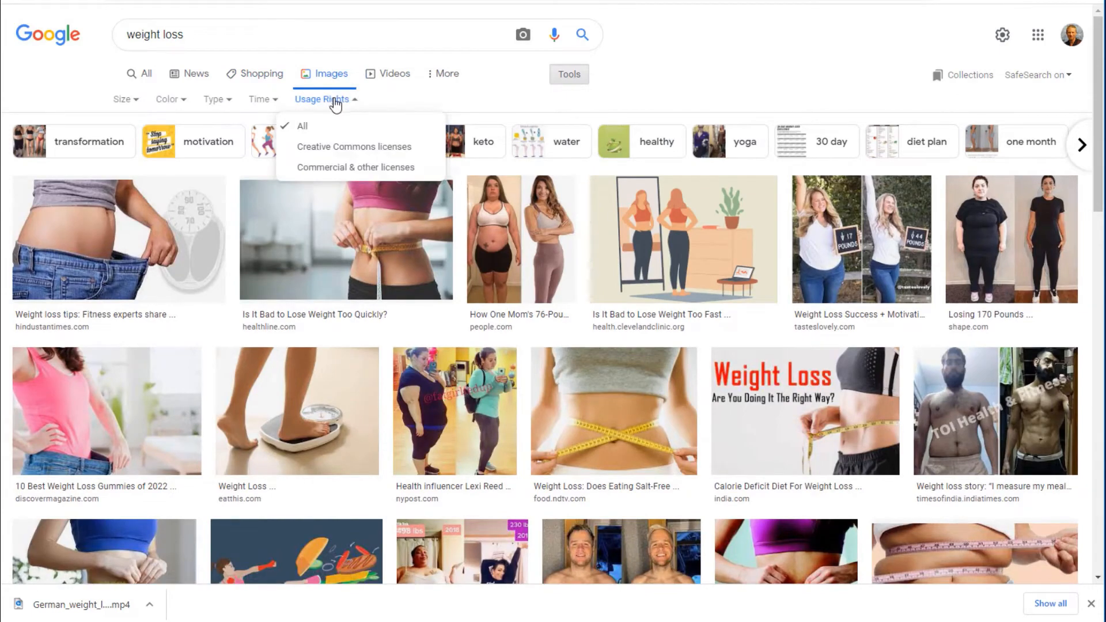
{"action": "left_click", "coordinate": [337, 149]}
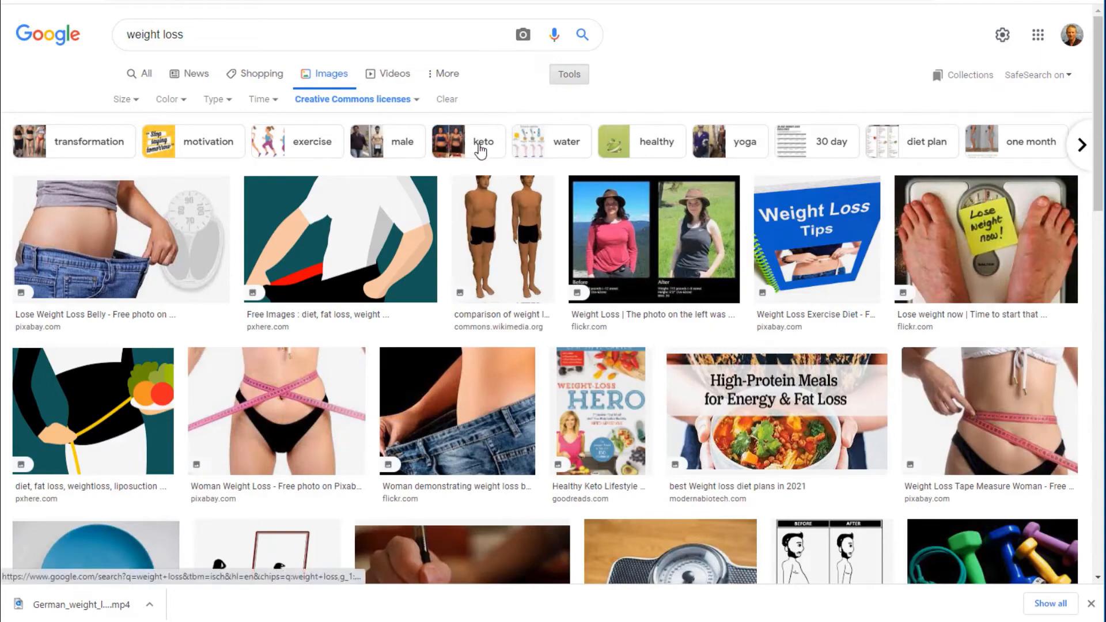
- Copy the image address of Flickr's "Lose weight now" scale photo and paste it into VidVoicer's image URL list
{"action": "left_click", "coordinate": [951, 230]}
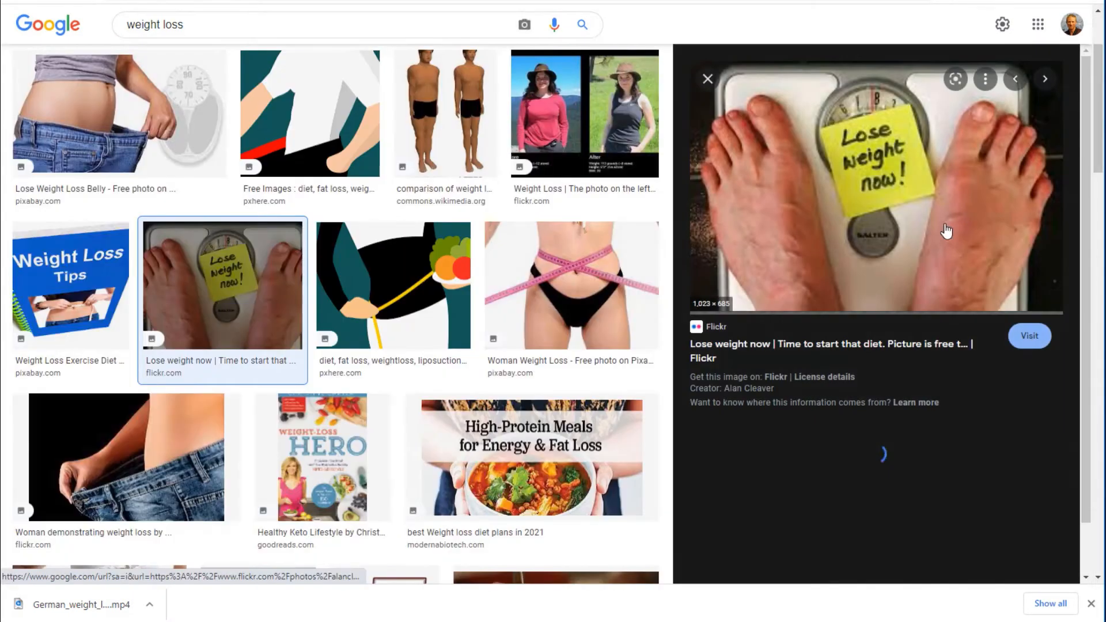
{"action": "right_click", "coordinate": [811, 172]}
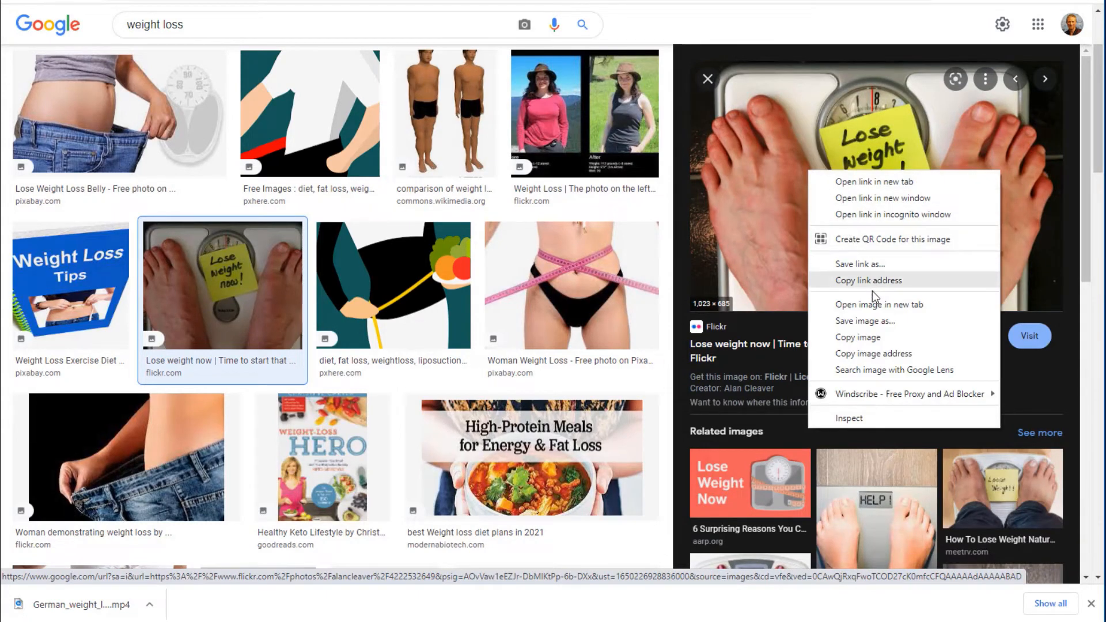
{"action": "left_click", "coordinate": [867, 355]}
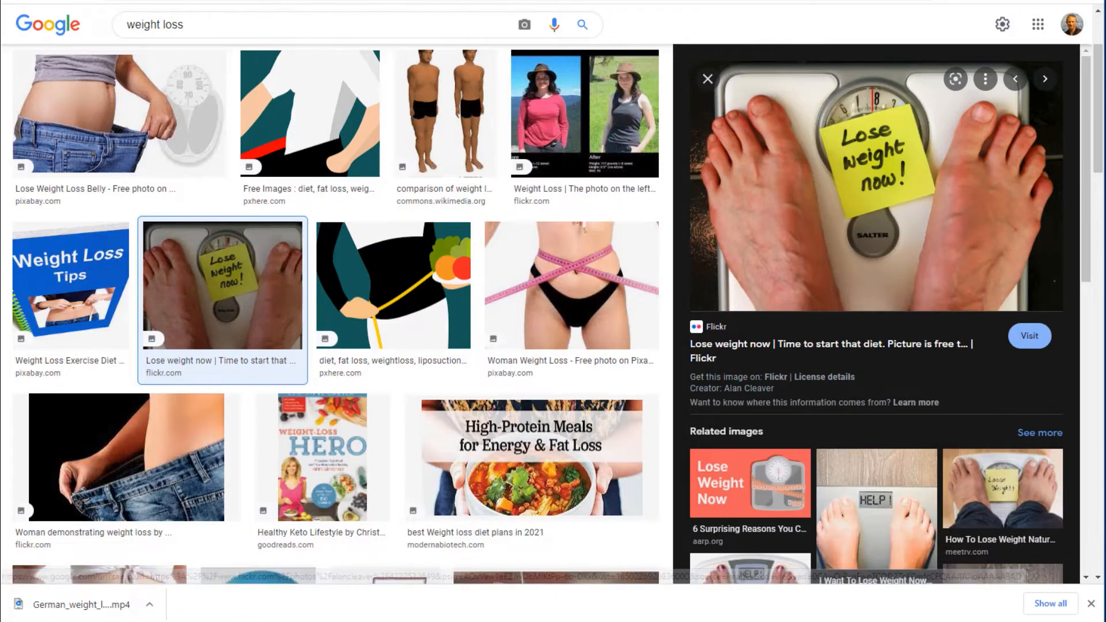
{"action": "key", "text": "ctrl+Tab"}
{"action": "left_click", "coordinate": [547, 290]}
{"action": "key", "text": "ctrl+v"}
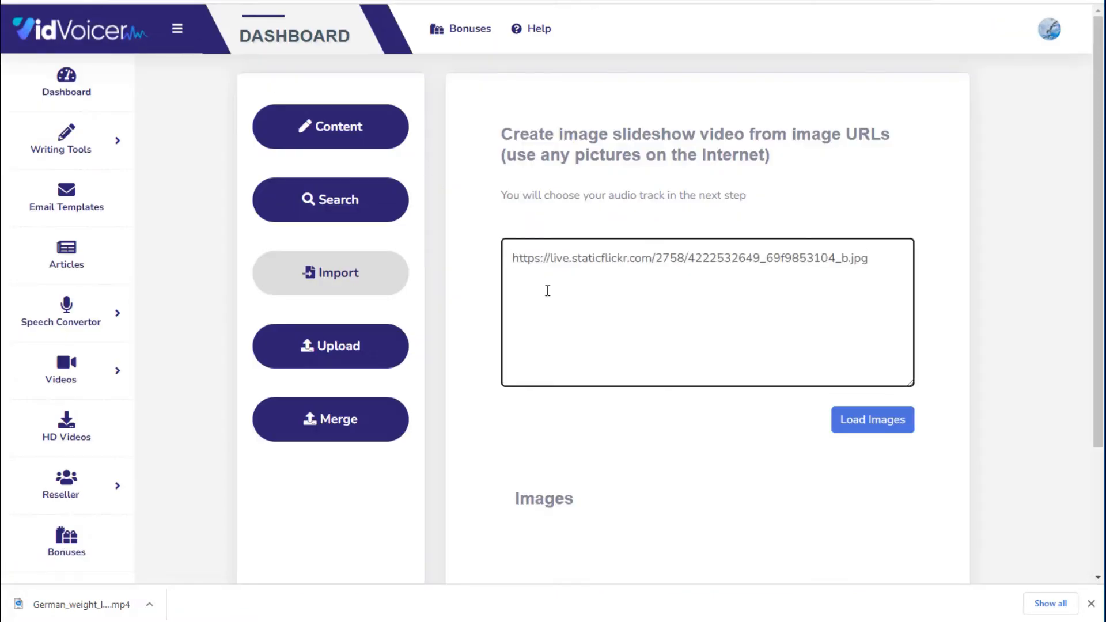
- Add the image address of the Flickr photo of a woman wearing oversized jeans on a new line of VidVoicer's URL list
{"action": "key", "text": "ctrl+Tab"}
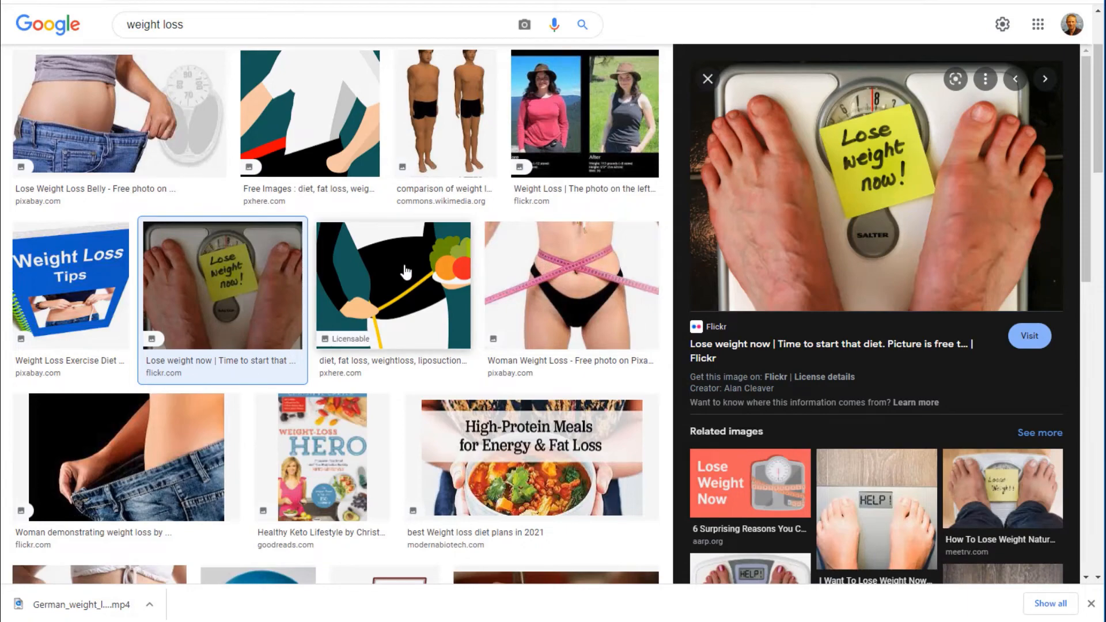
{"action": "scroll", "coordinate": [406, 272], "scroll_direction": "down", "scroll_amount": 1}
{"action": "left_click", "coordinate": [531, 286]}
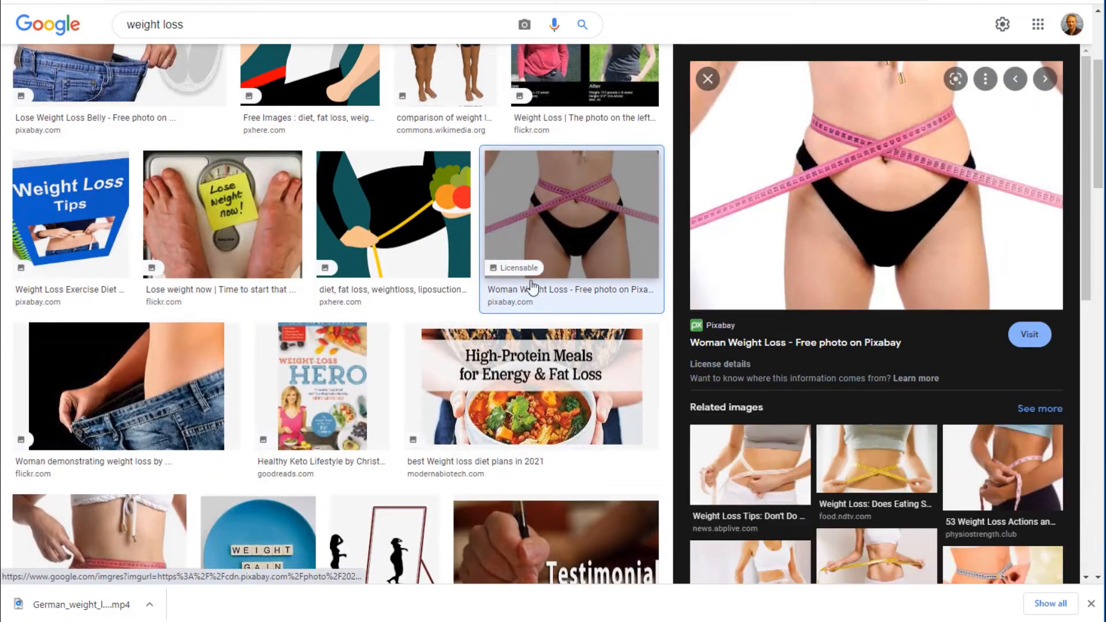
{"action": "scroll", "coordinate": [531, 286], "scroll_direction": "down", "scroll_amount": 2}
{"action": "key", "text": "Right"}
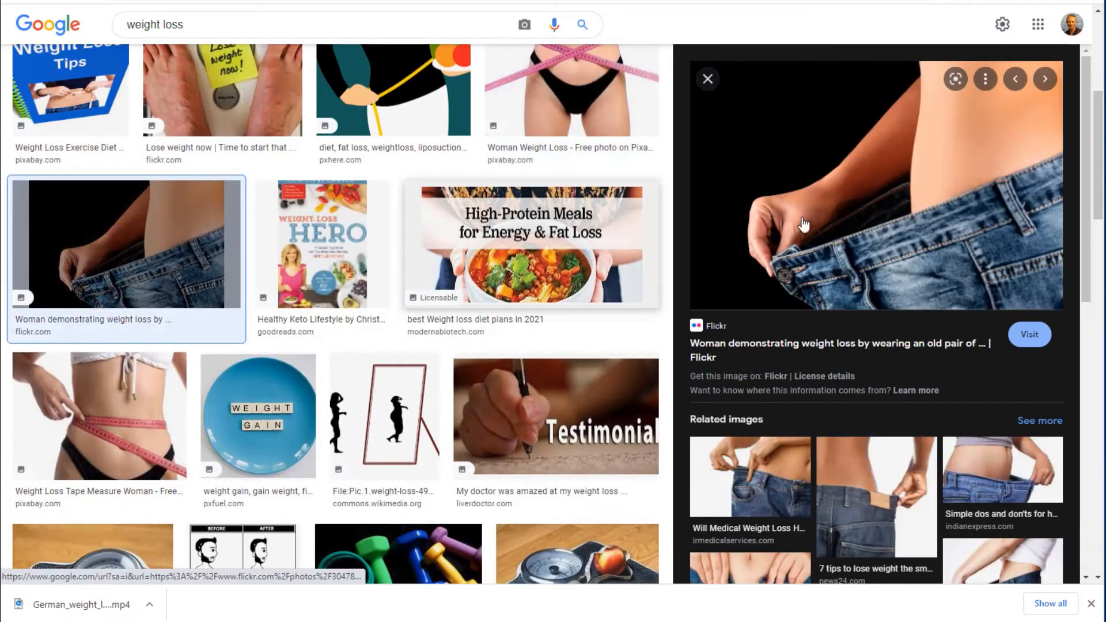
{"action": "right_click", "coordinate": [839, 176]}
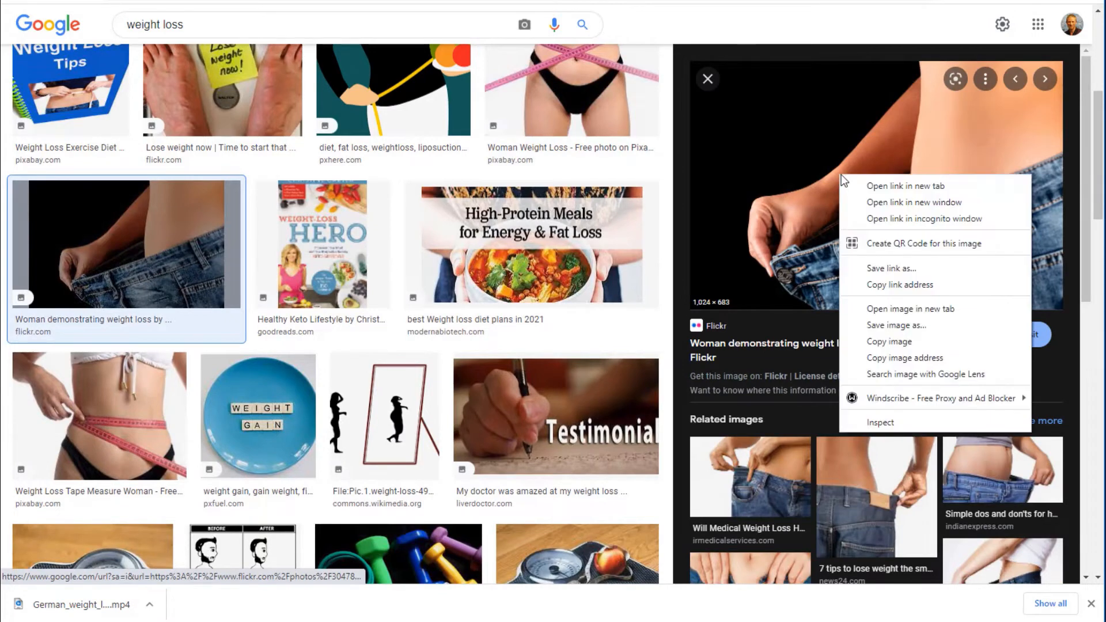
{"action": "left_click", "coordinate": [906, 343]}
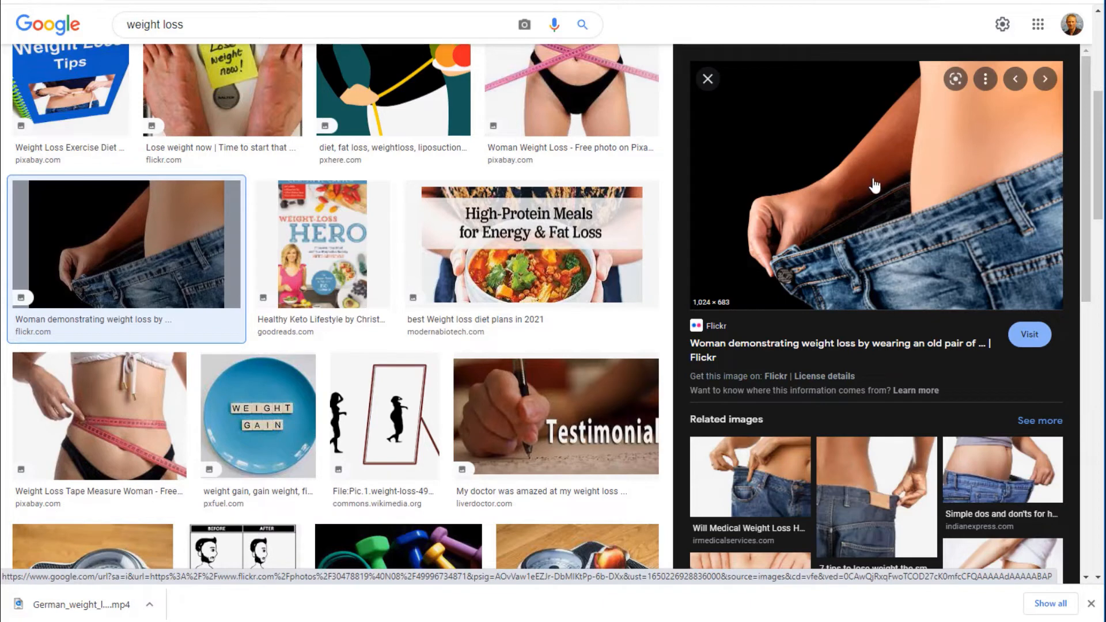
{"action": "right_click", "coordinate": [856, 182]}
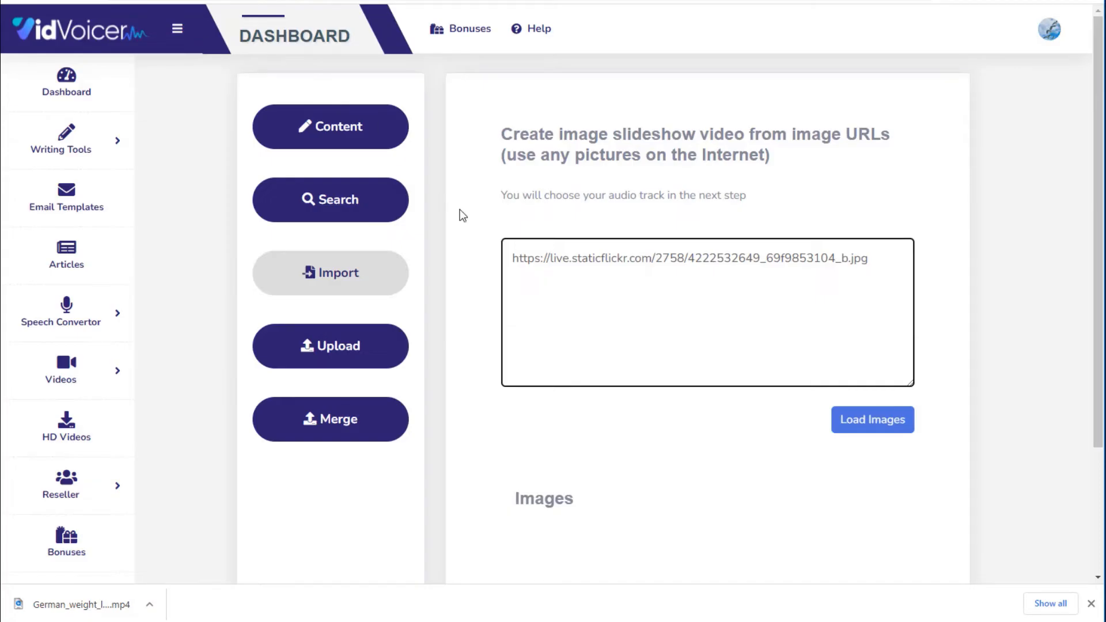
{"action": "key", "text": "ctrl+v"}
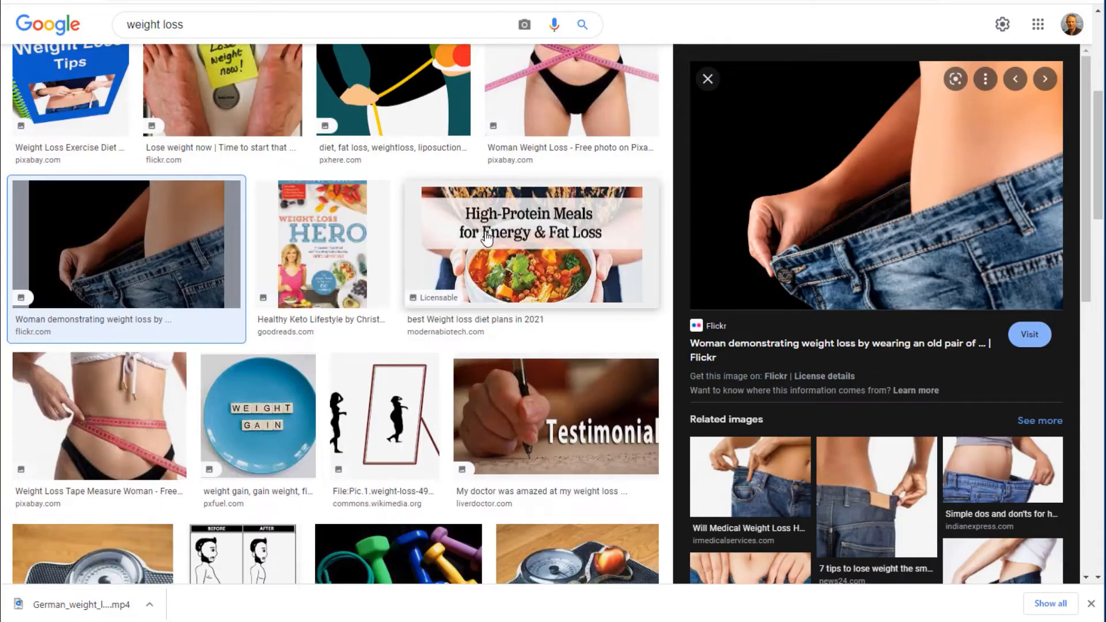
- Add the image address of Pixabay's "Fitness Exercise Weight Loss" dumbbell photo as the third line of VidVoicer's URL list
{"action": "scroll", "coordinate": [484, 242], "scroll_direction": "down", "scroll_amount": 3}
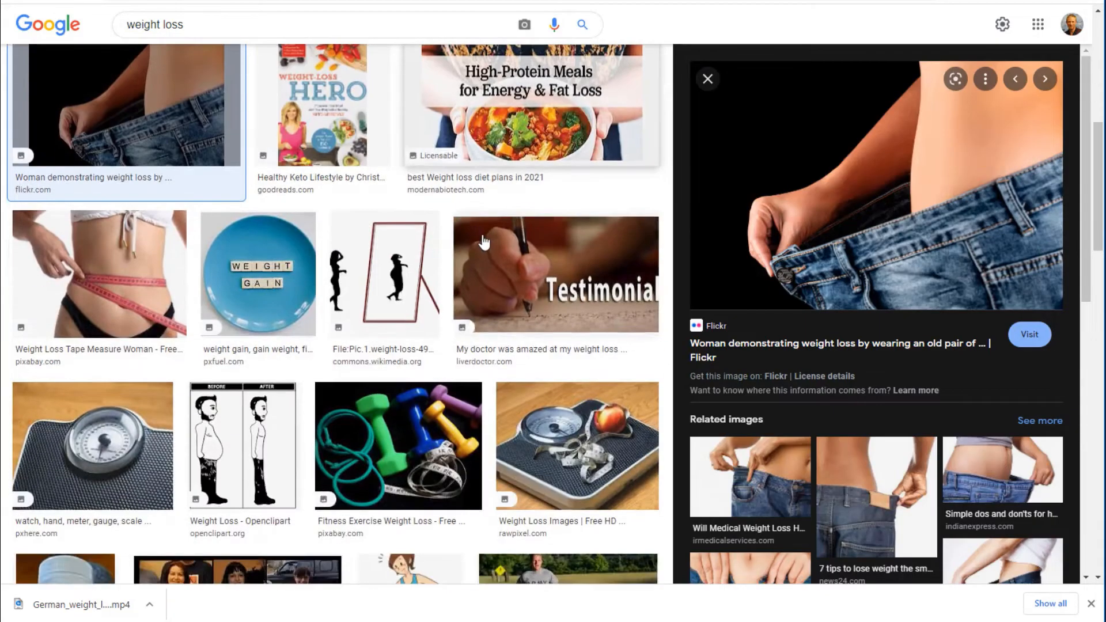
{"action": "scroll", "coordinate": [484, 242], "scroll_direction": "down", "scroll_amount": 3}
{"action": "scroll", "coordinate": [421, 215], "scroll_direction": "down", "scroll_amount": 3}
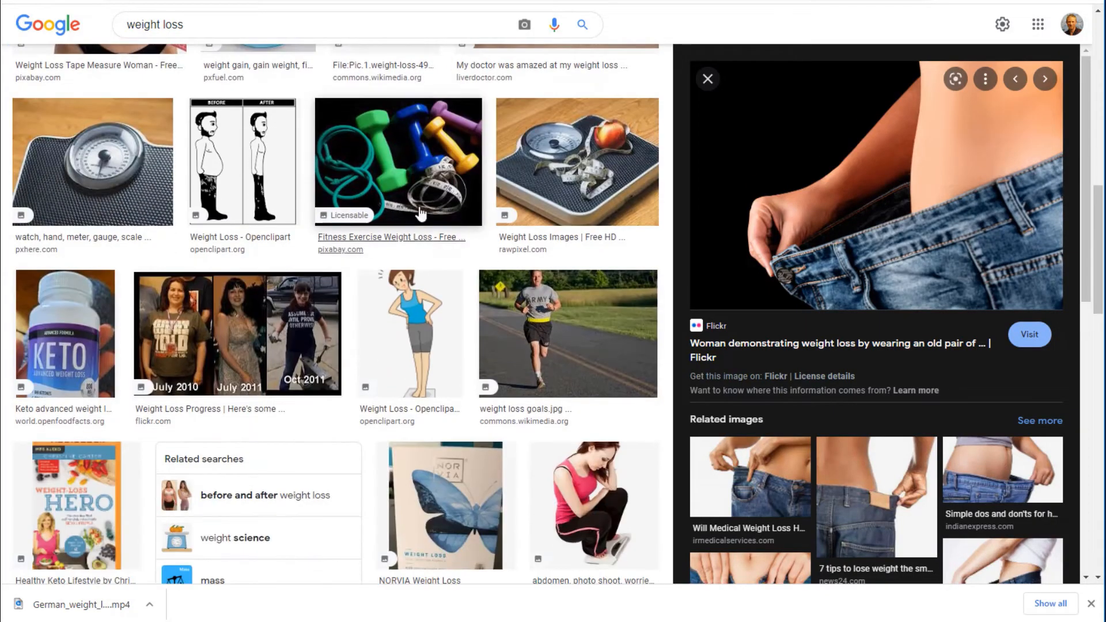
{"action": "left_click", "coordinate": [403, 168]}
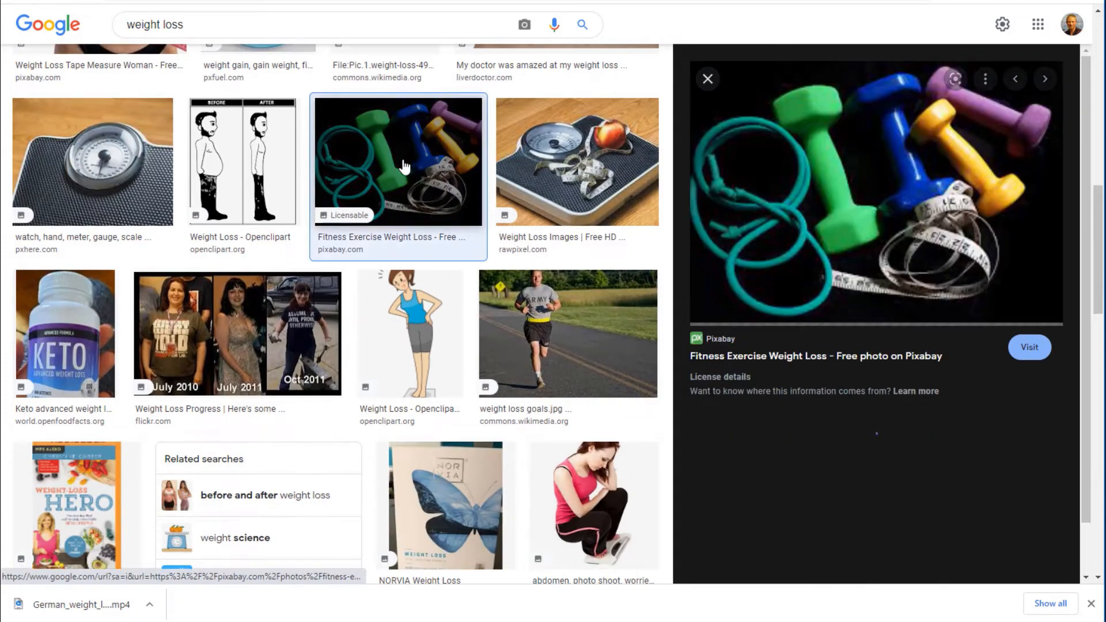
{"action": "right_click", "coordinate": [813, 187]}
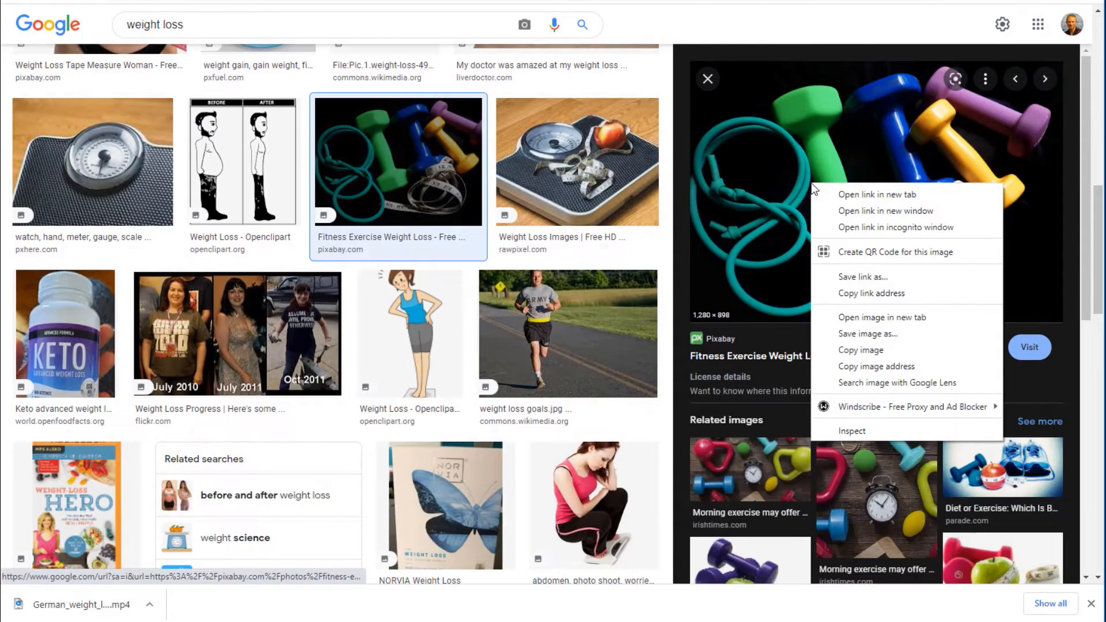
{"action": "left_click", "coordinate": [880, 367]}
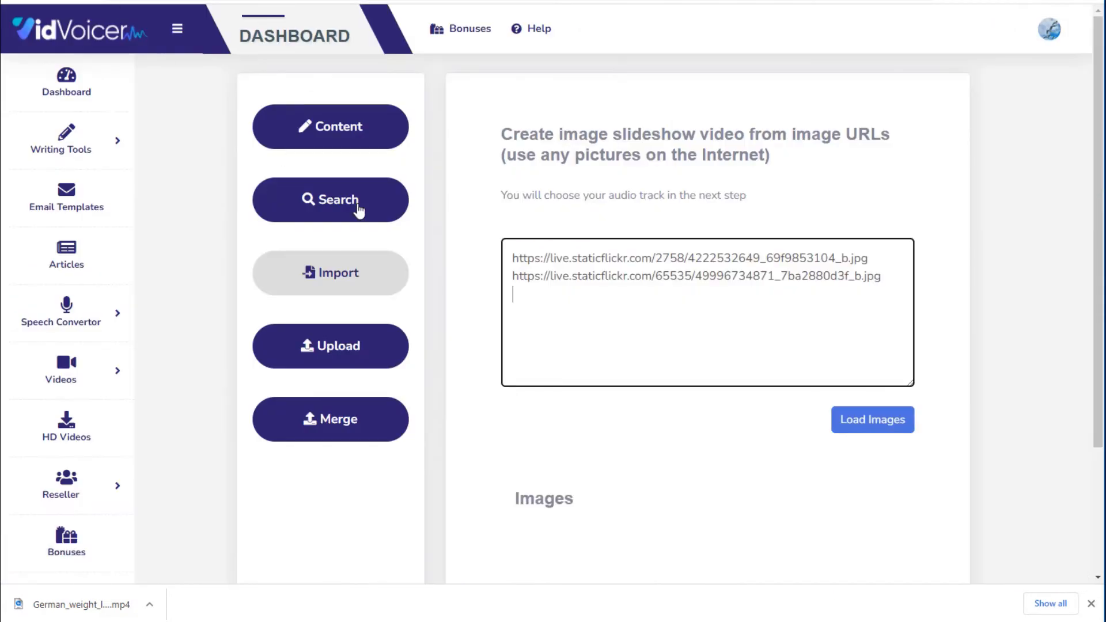
{"action": "key", "text": "ctrl+v"}
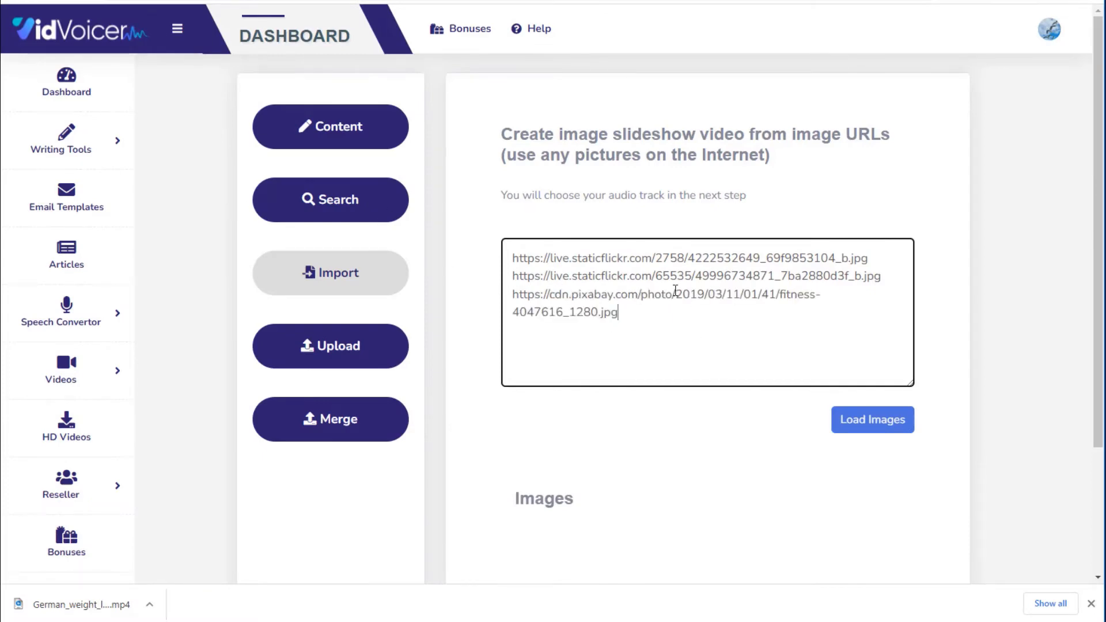
- Load the pictures from the three listed image URLs into the slideshow
{"action": "scroll", "coordinate": [713, 348], "scroll_direction": "down", "scroll_amount": 1}
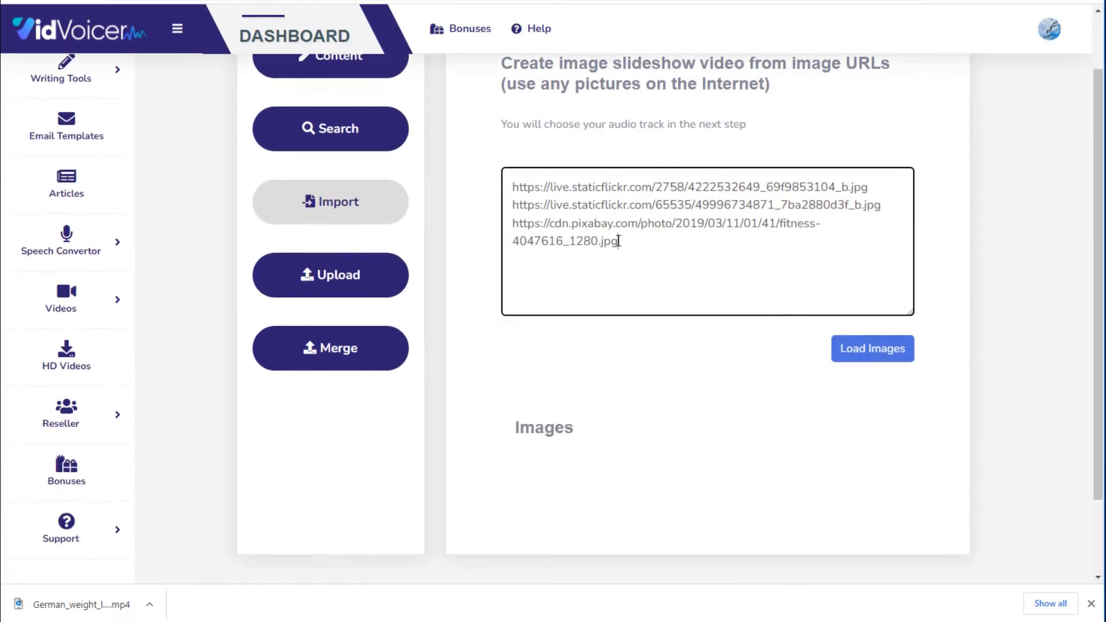
{"action": "scroll", "coordinate": [716, 248], "scroll_direction": "up", "scroll_amount": 1}
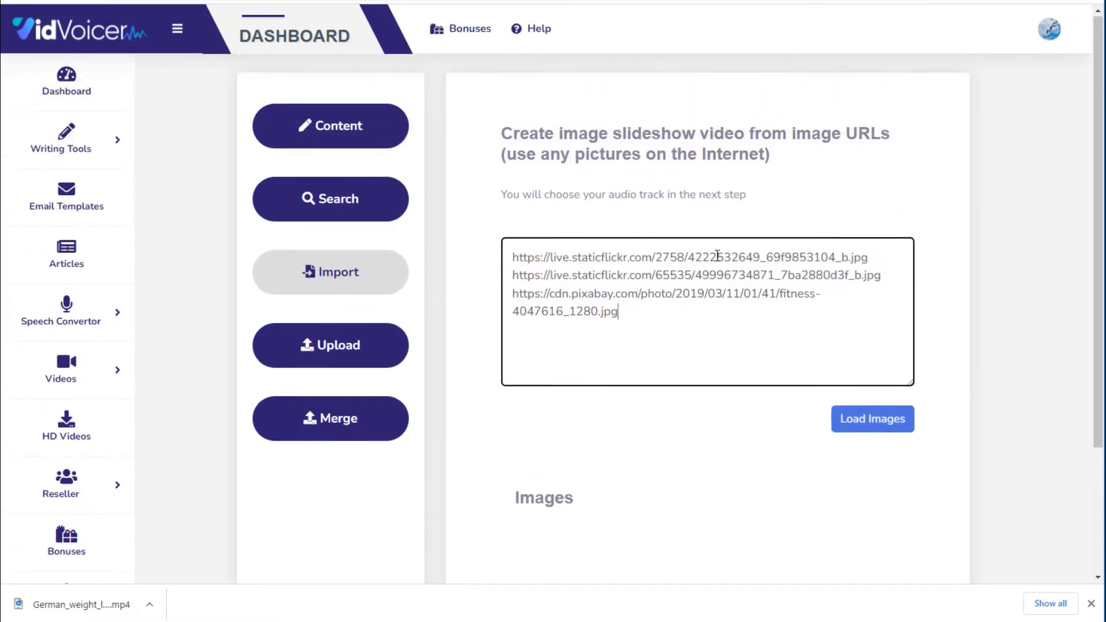
{"action": "left_click", "coordinate": [880, 423]}
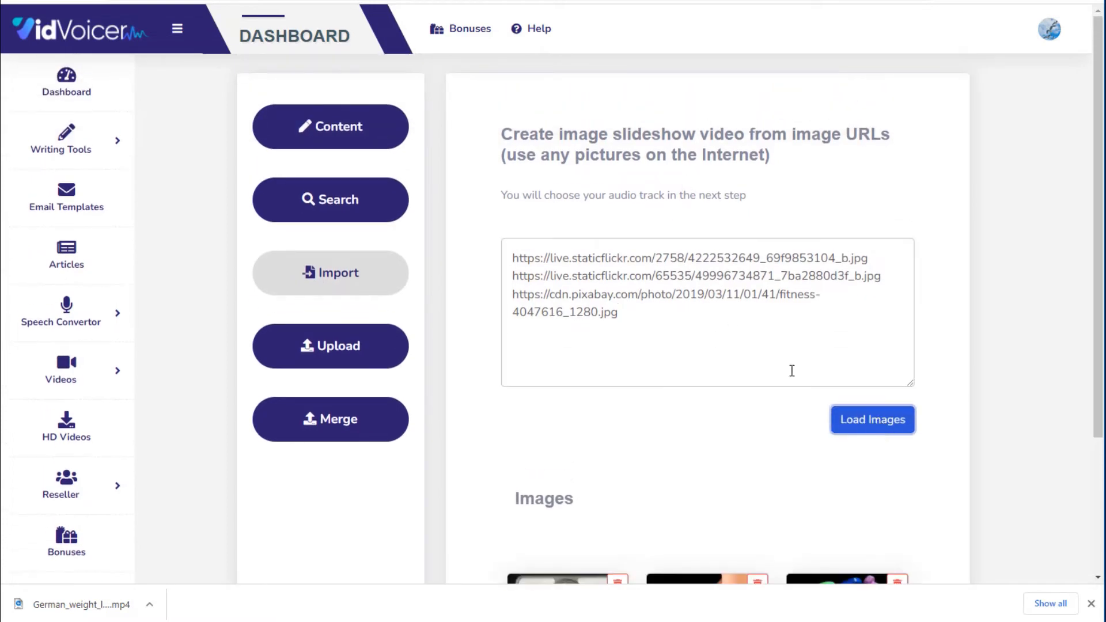
{"action": "scroll", "coordinate": [921, 327], "scroll_direction": "down", "scroll_amount": 3}
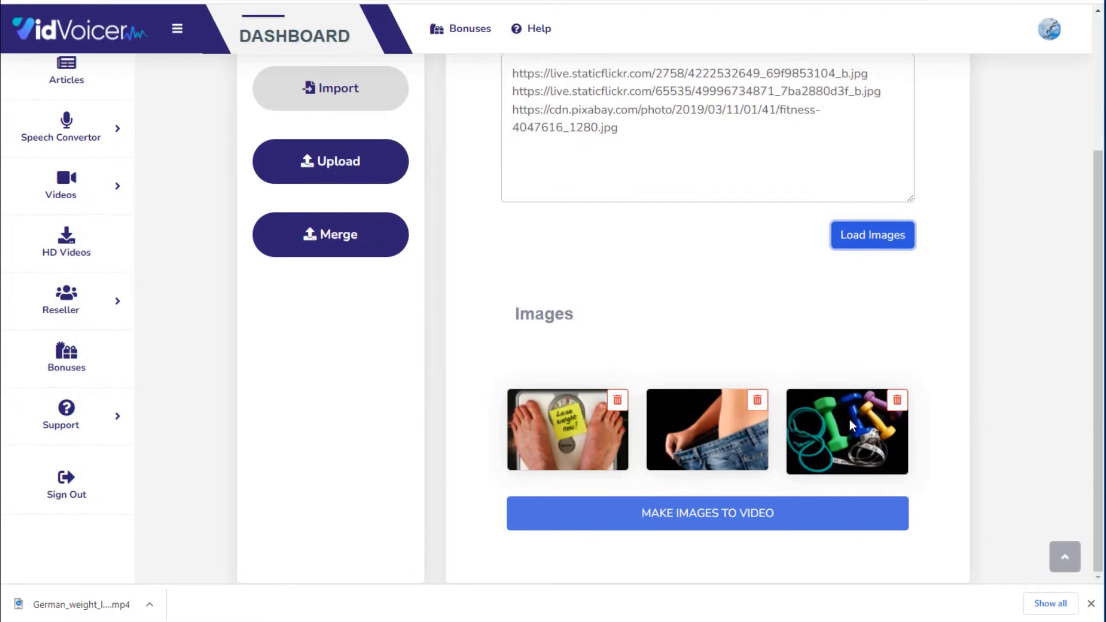
- Try video settings with the title "German weight loss promo 3" and the "German weight loss" voiceover, and dismiss them without processing
{"action": "left_click", "coordinate": [714, 519]}
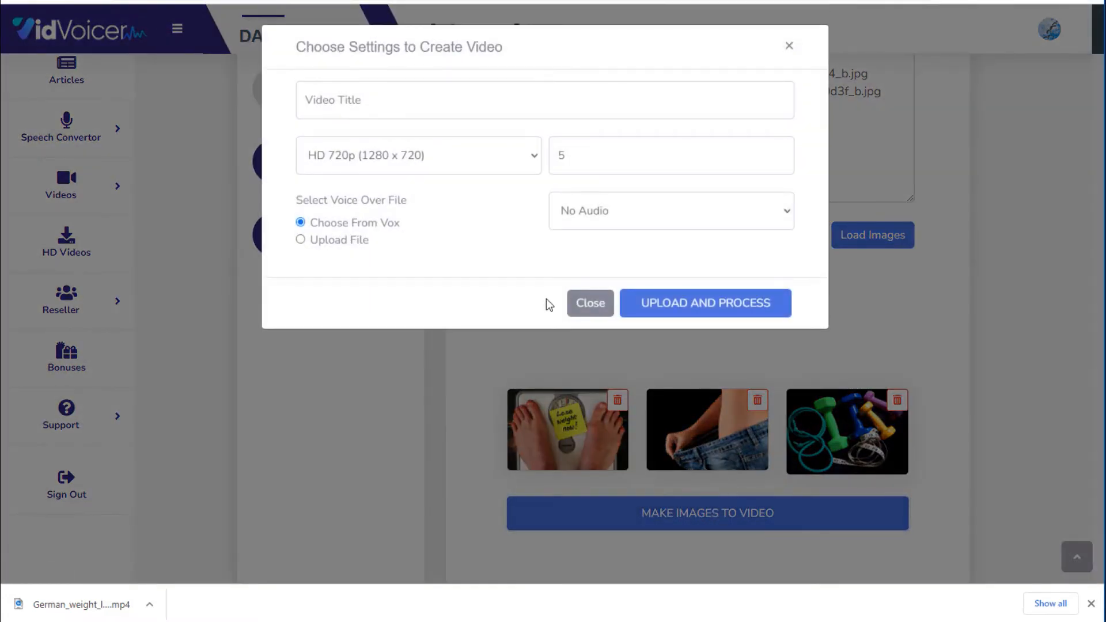
{"action": "left_click", "coordinate": [382, 100]}
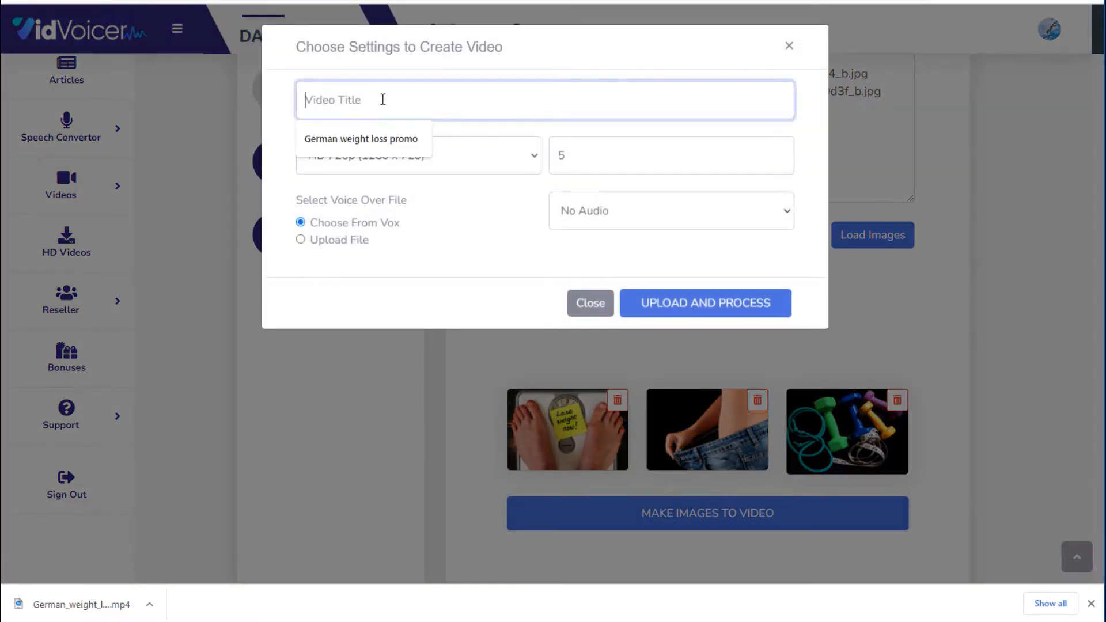
{"action": "left_click", "coordinate": [374, 138]}
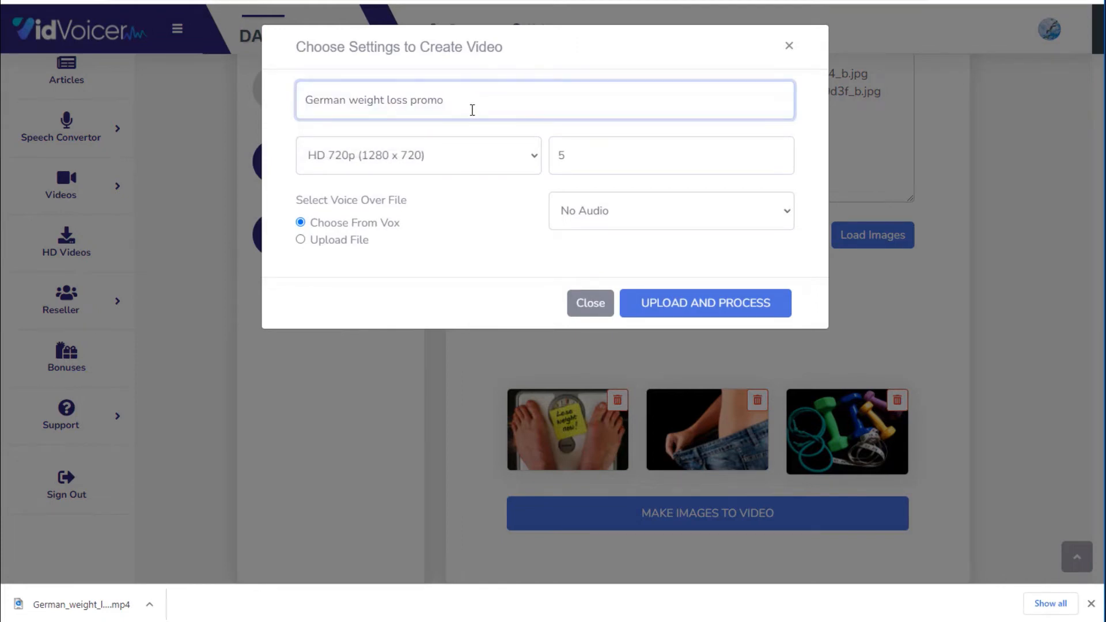
{"action": "left_click", "coordinate": [470, 157]}
{"action": "left_click", "coordinate": [471, 157]}
{"action": "left_click", "coordinate": [592, 151]}
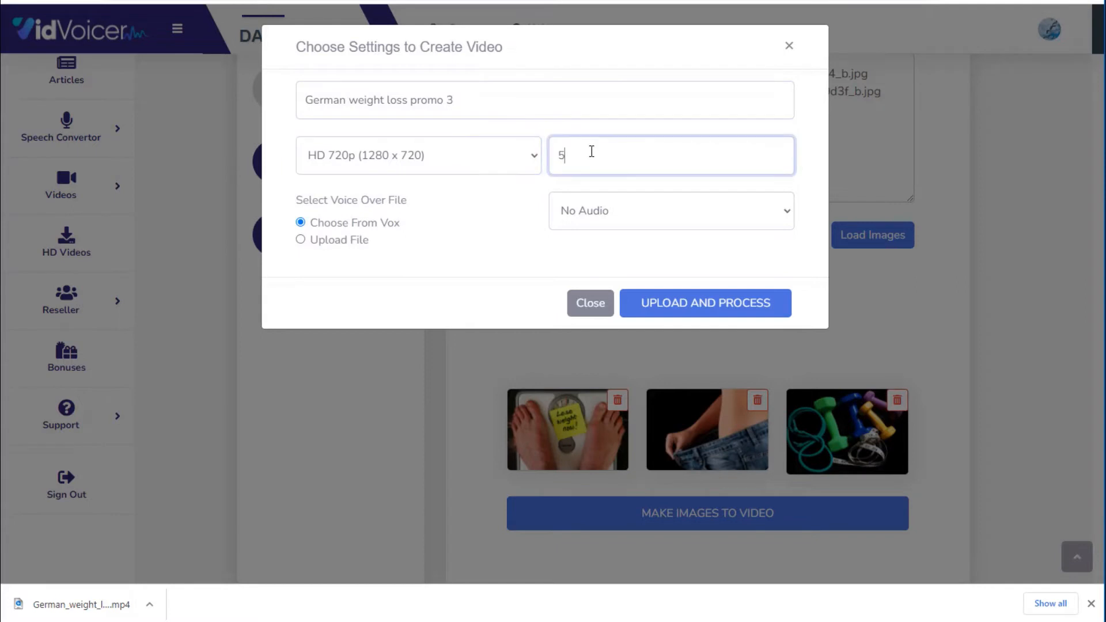
{"action": "left_click", "coordinate": [620, 212]}
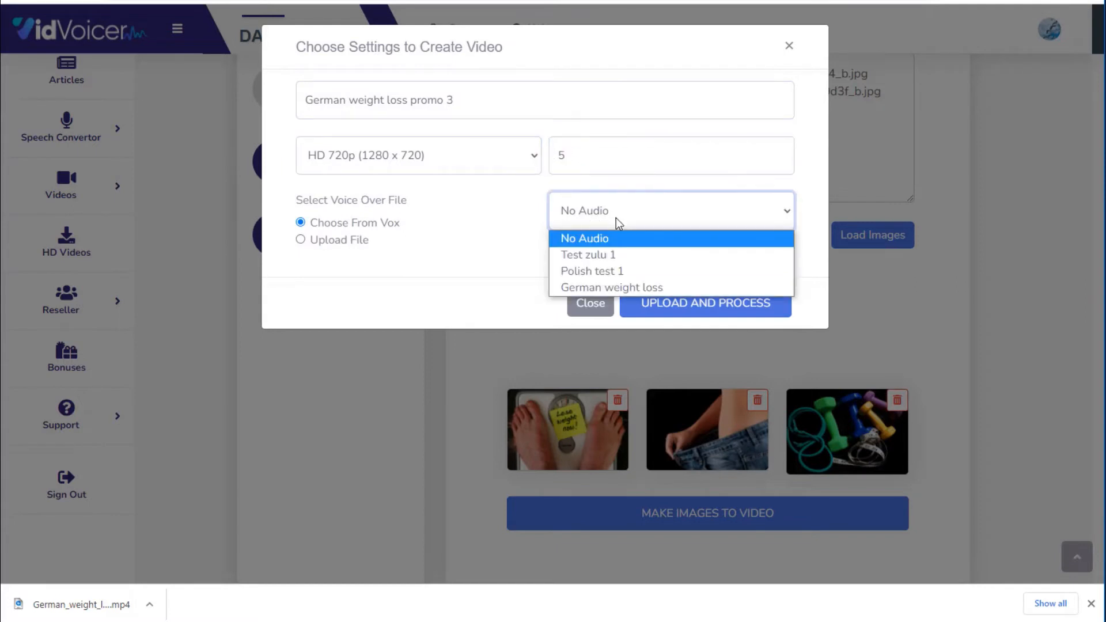
{"action": "left_click", "coordinate": [604, 285]}
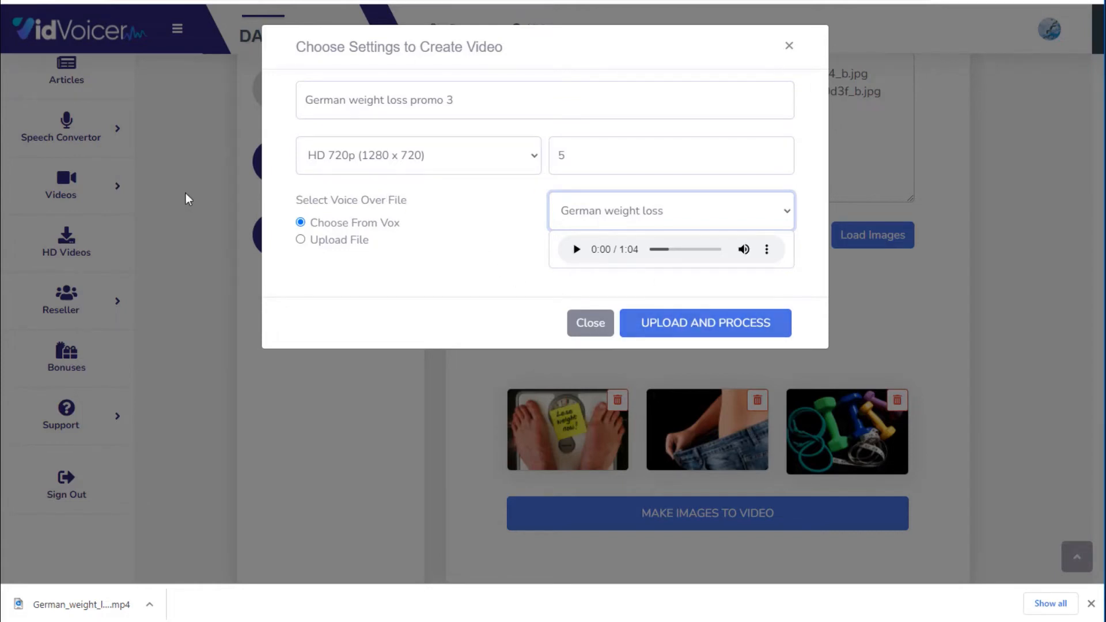
{"action": "left_click", "coordinate": [789, 46]}
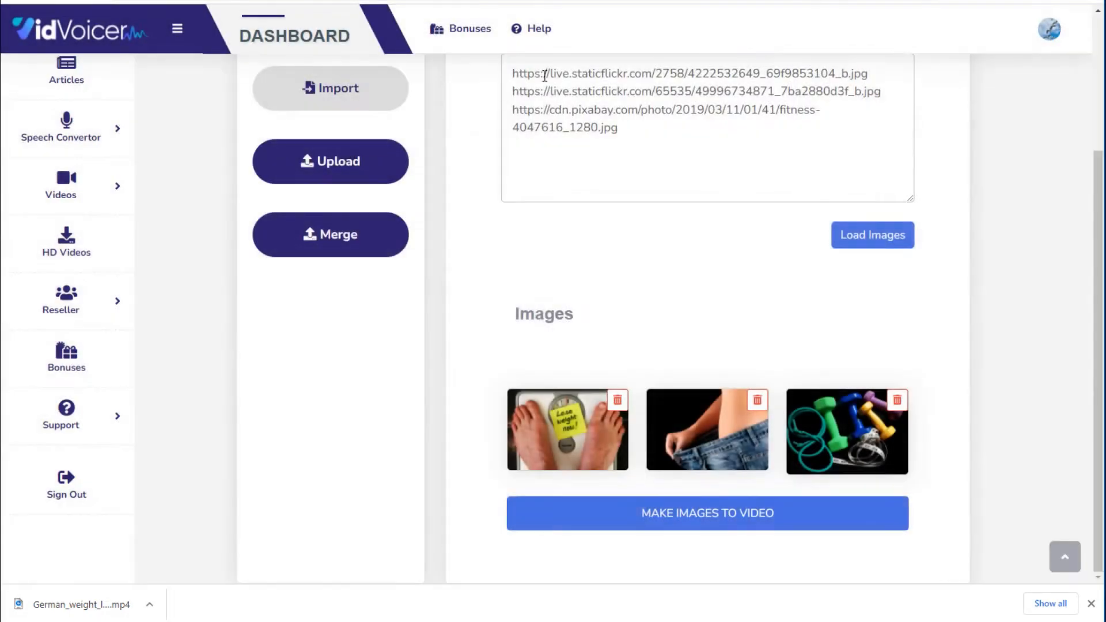
- Open the creation form for a text (whiteboard) video
{"action": "scroll", "coordinate": [455, 168], "scroll_direction": "up", "scroll_amount": 3}
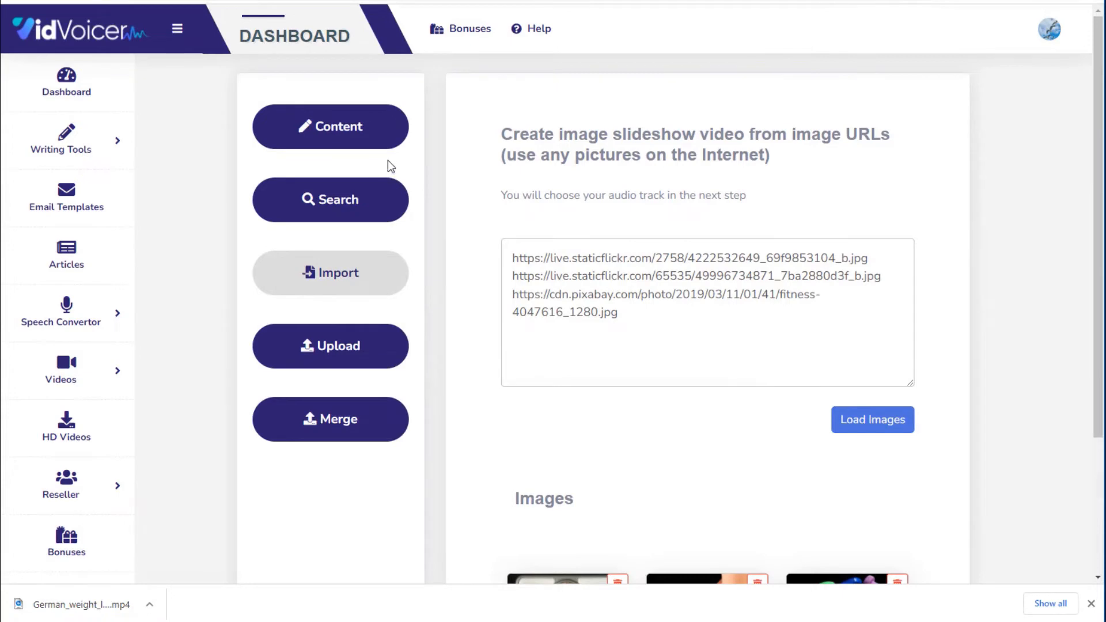
{"action": "left_click", "coordinate": [338, 138]}
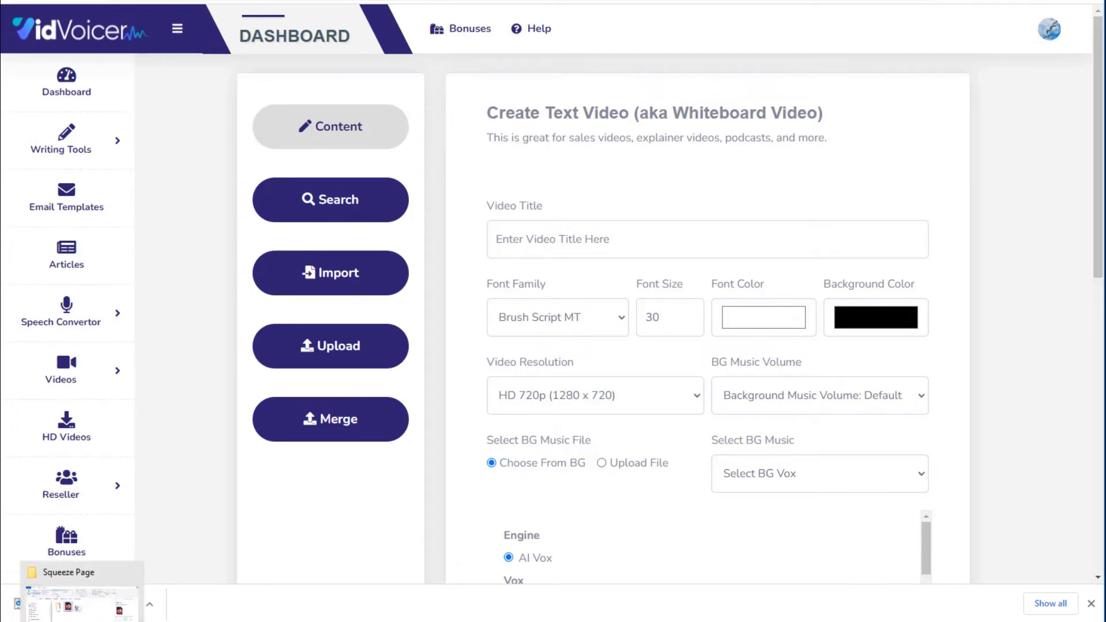
- Switch to File Explorer, open index.html from the Squeeze Page folder and review the weight loss squeeze page
{"action": "left_click", "coordinate": [75, 594]}
{"action": "left_click", "coordinate": [363, 373]}
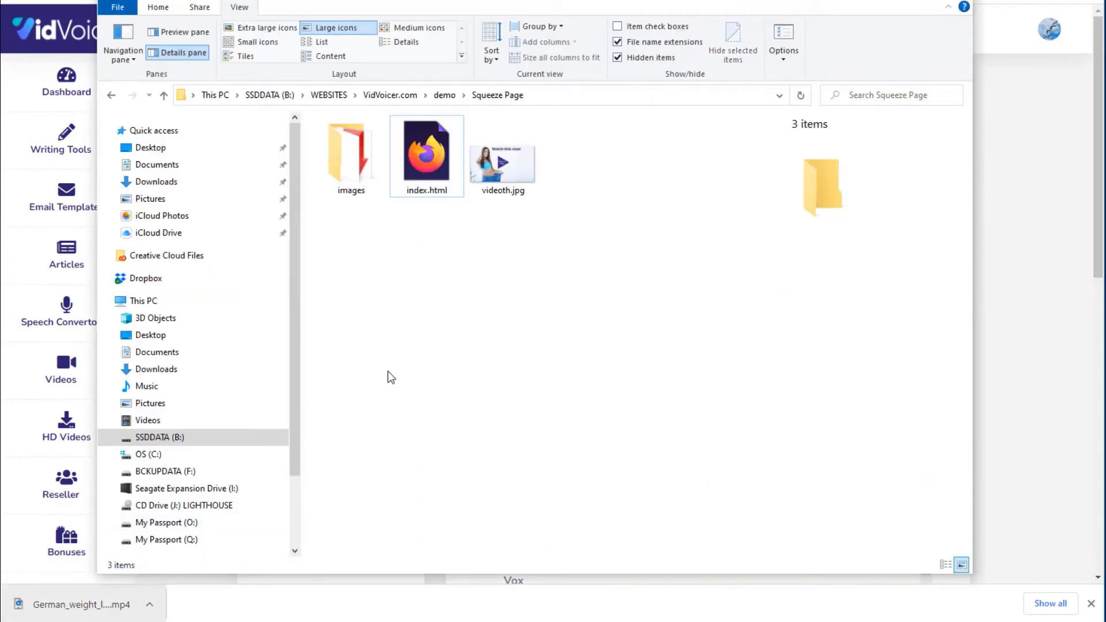
{"action": "left_click", "coordinate": [428, 165]}
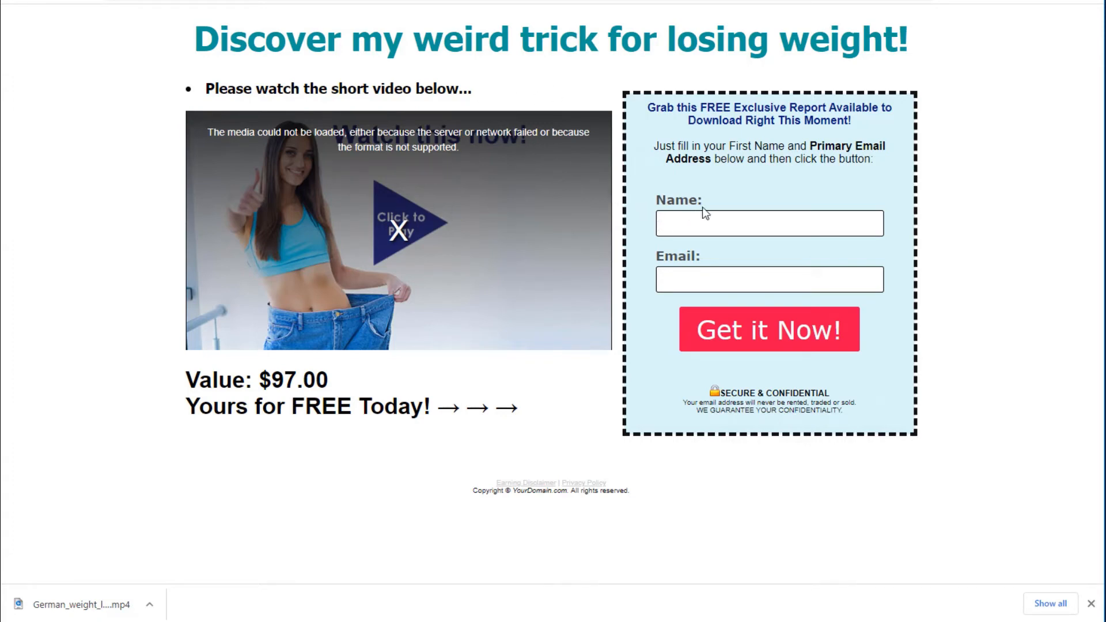
{"action": "left_click_drag", "start_coordinate": [242, 138], "coordinate": [214, 133]}
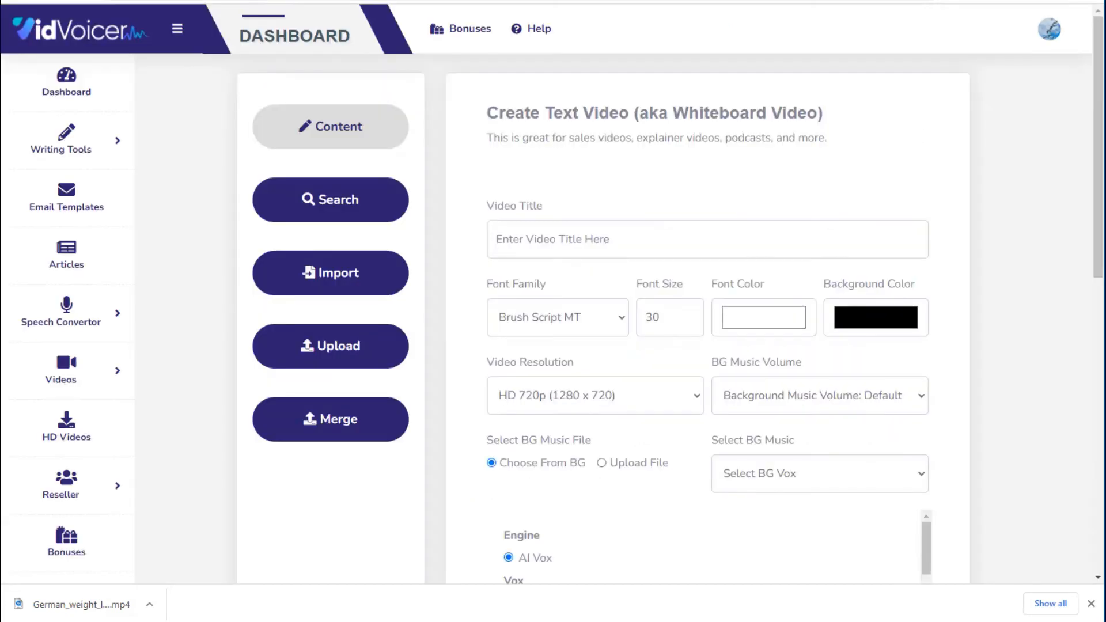
- Title the text video "weight loss squeeze" and set its font family to Arial
{"action": "left_click", "coordinate": [522, 234]}
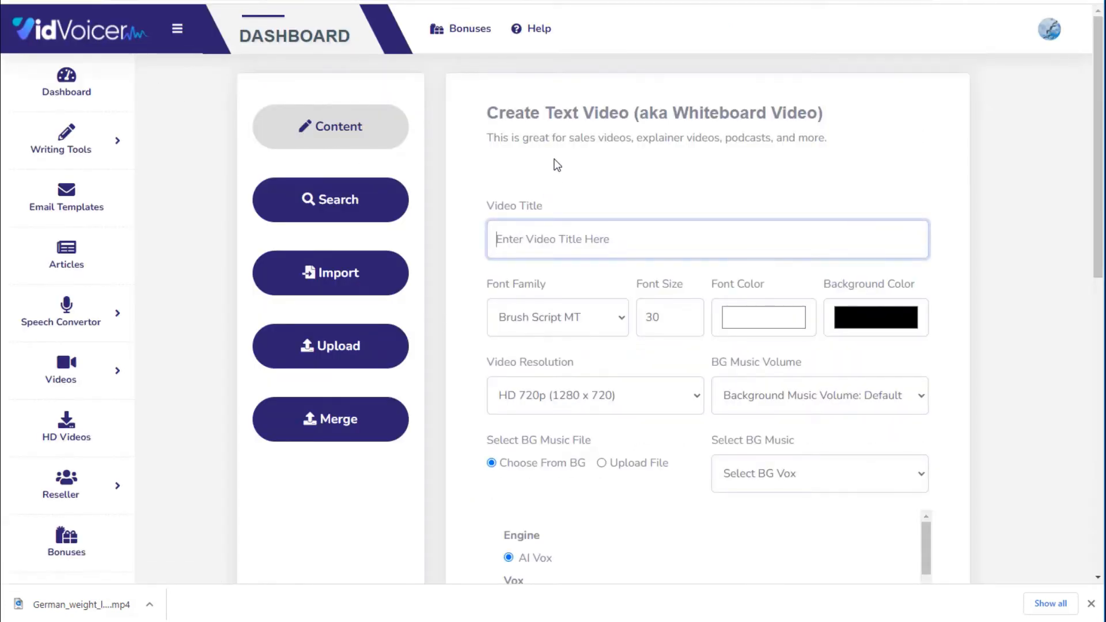
{"action": "type", "text": "weight loss s"}
{"action": "scroll", "coordinate": [605, 236], "scroll_direction": "down", "scroll_amount": 1}
{"action": "left_click", "coordinate": [609, 245]}
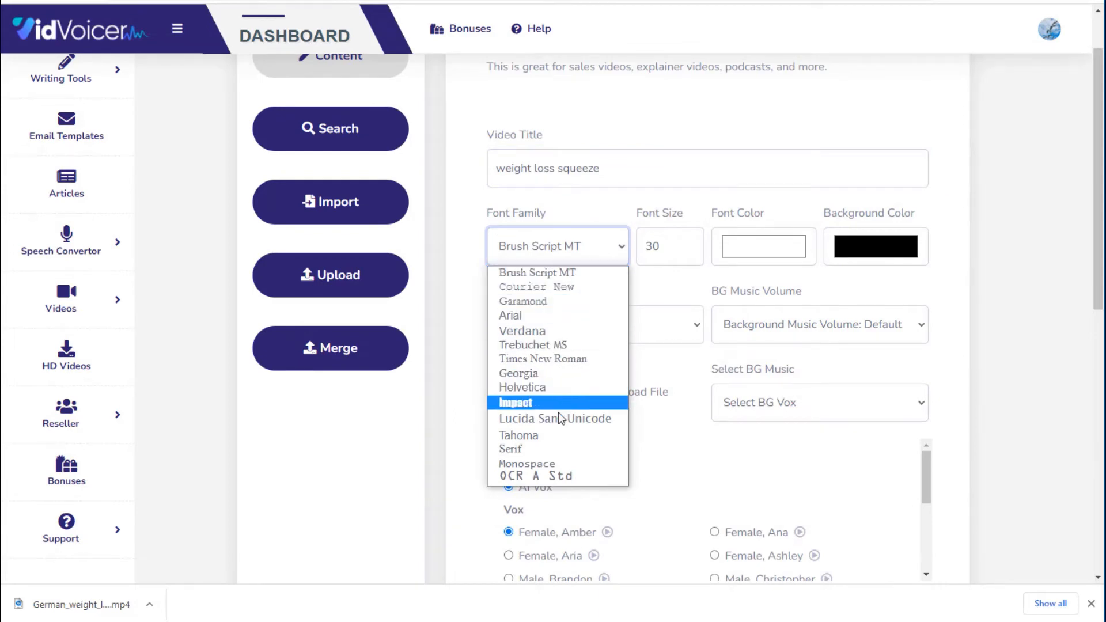
{"action": "left_click", "coordinate": [528, 317]}
- Set the font size to 50 and check the words-per-line suggestion for HD 720p
{"action": "left_click_drag", "start_coordinate": [654, 248], "coordinate": [638, 254]}
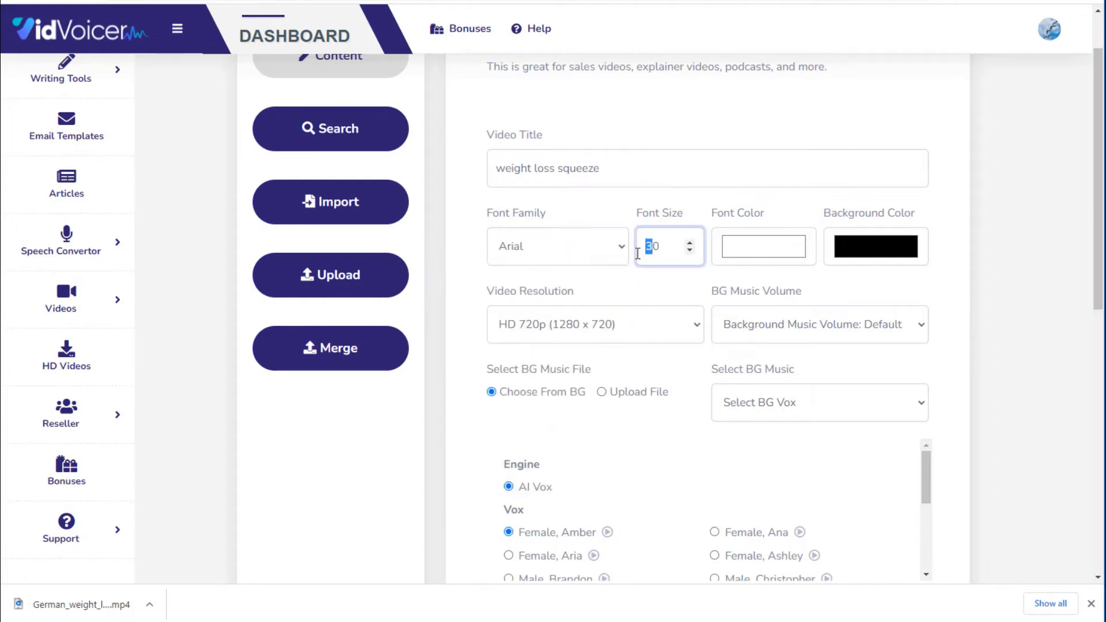
{"action": "type", "text": "5"}
{"action": "left_click_drag", "start_coordinate": [1093, 283], "coordinate": [1093, 545]}
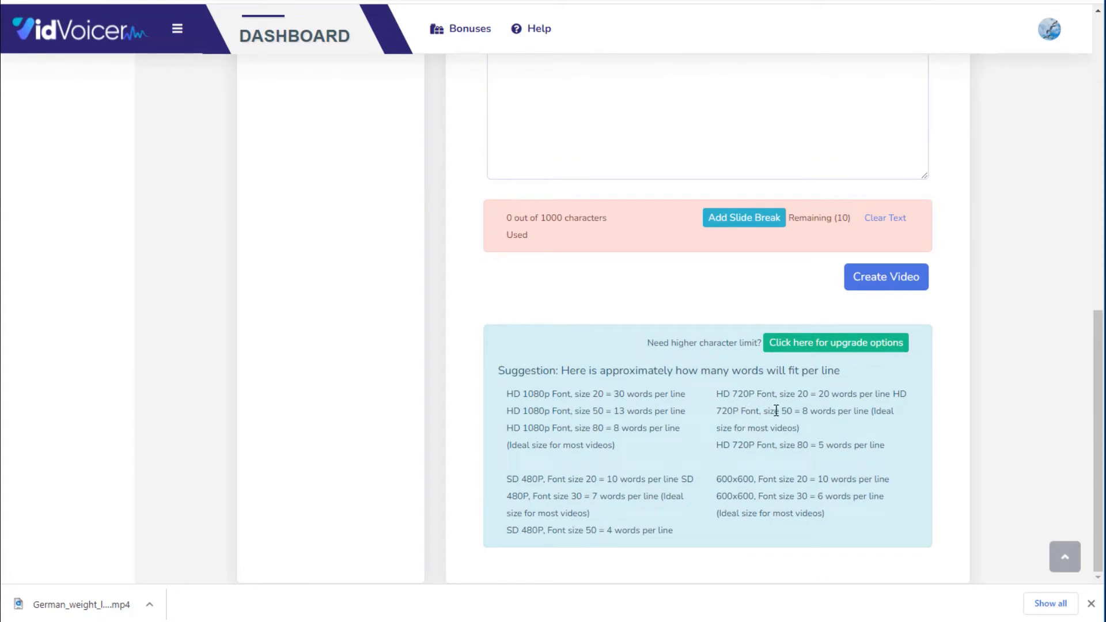
{"action": "left_click_drag", "start_coordinate": [768, 411], "coordinate": [793, 410]}
{"action": "left_click_drag", "start_coordinate": [1099, 402], "coordinate": [1099, 137]}
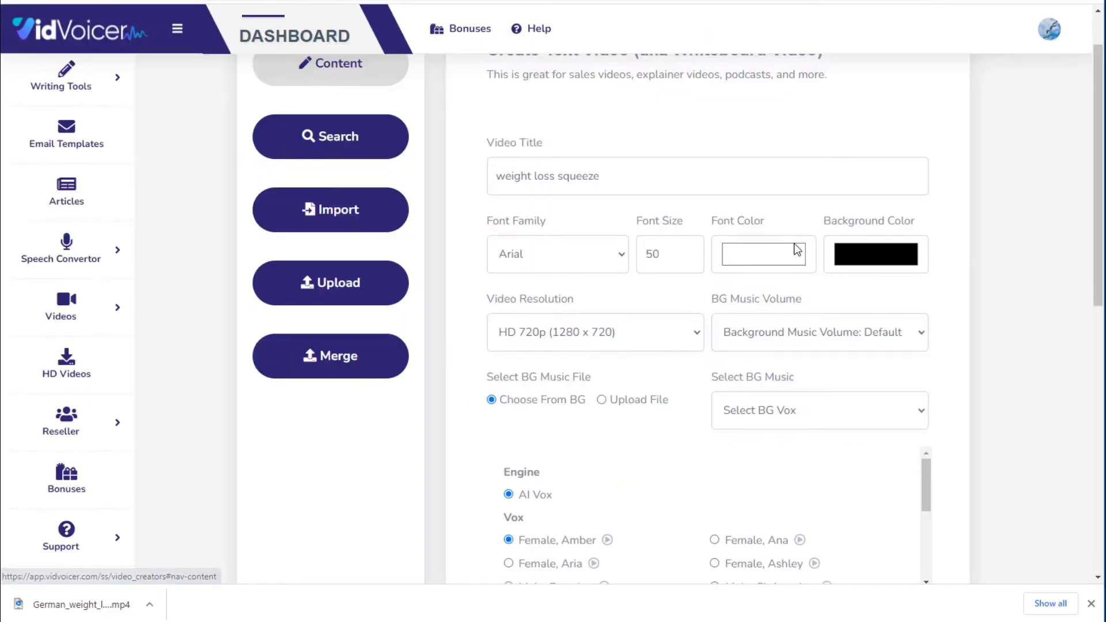
- Set the background color to light blue (about RGB 209, 234, 240) and the font color to near-black (RGB 13, 12, 12)
{"action": "left_click", "coordinate": [869, 261]}
{"action": "left_click", "coordinate": [927, 388]}
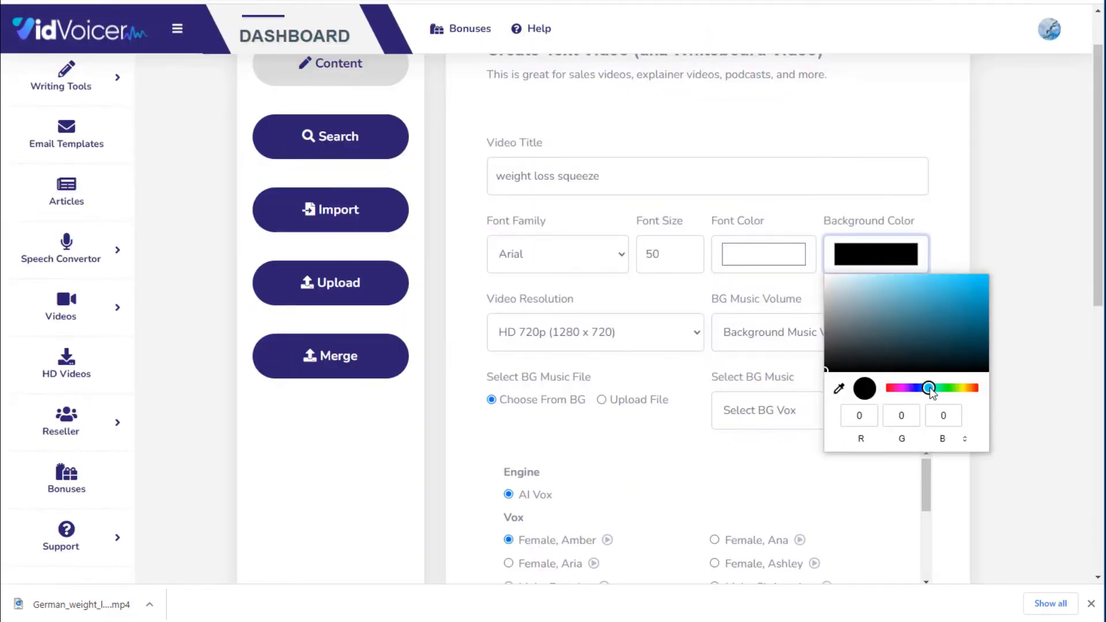
{"action": "left_click_drag", "start_coordinate": [873, 305], "coordinate": [847, 282]}
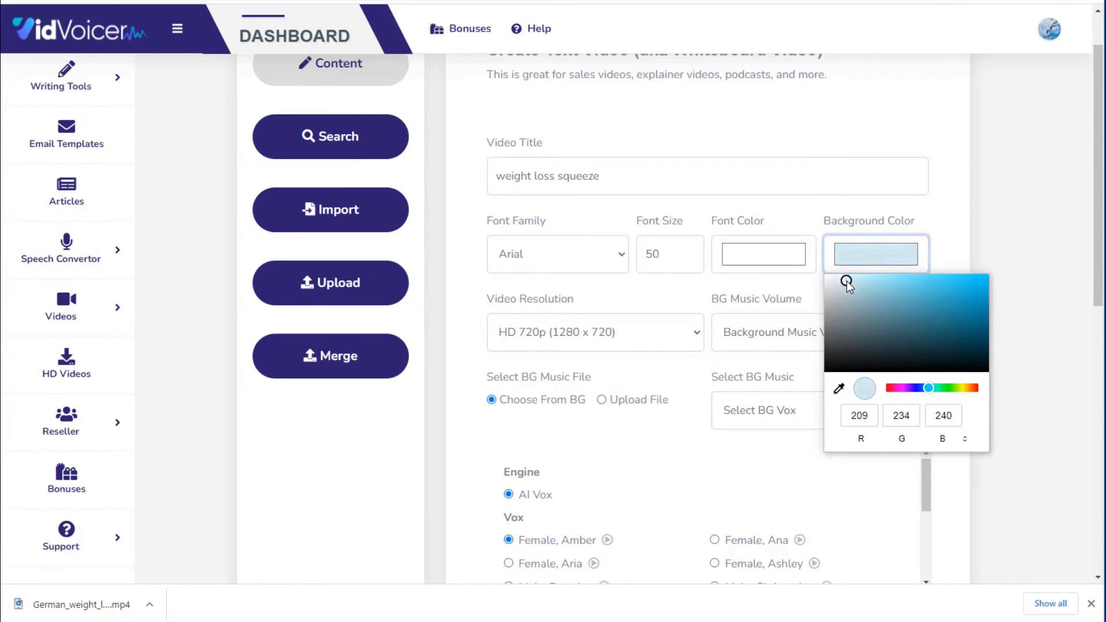
{"action": "left_click", "coordinate": [755, 255]}
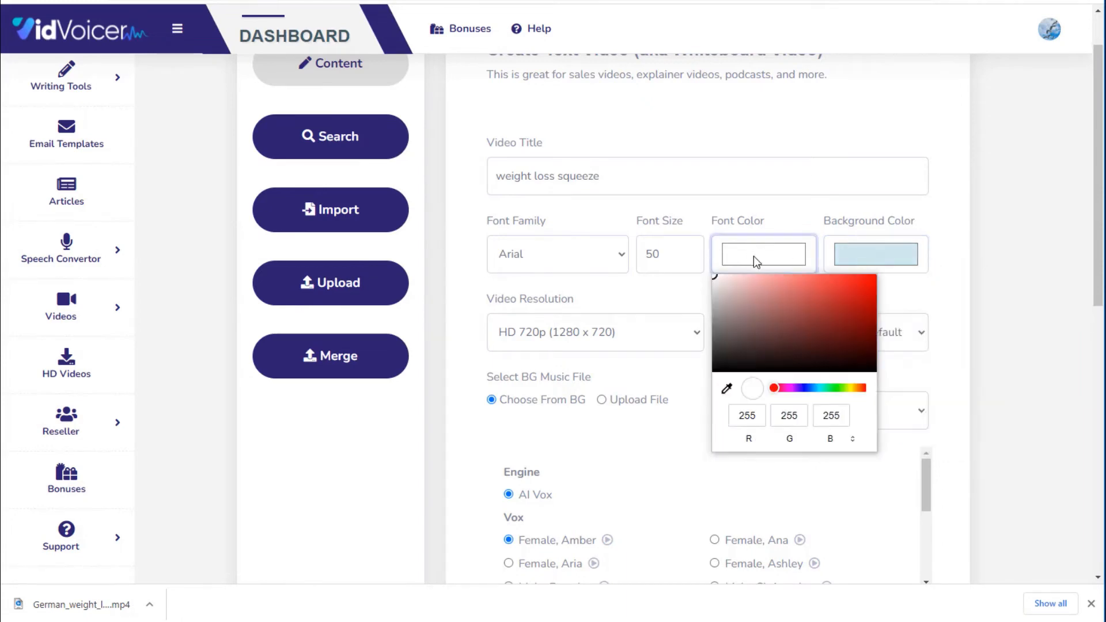
{"action": "left_click_drag", "start_coordinate": [721, 361], "coordinate": [717, 369]}
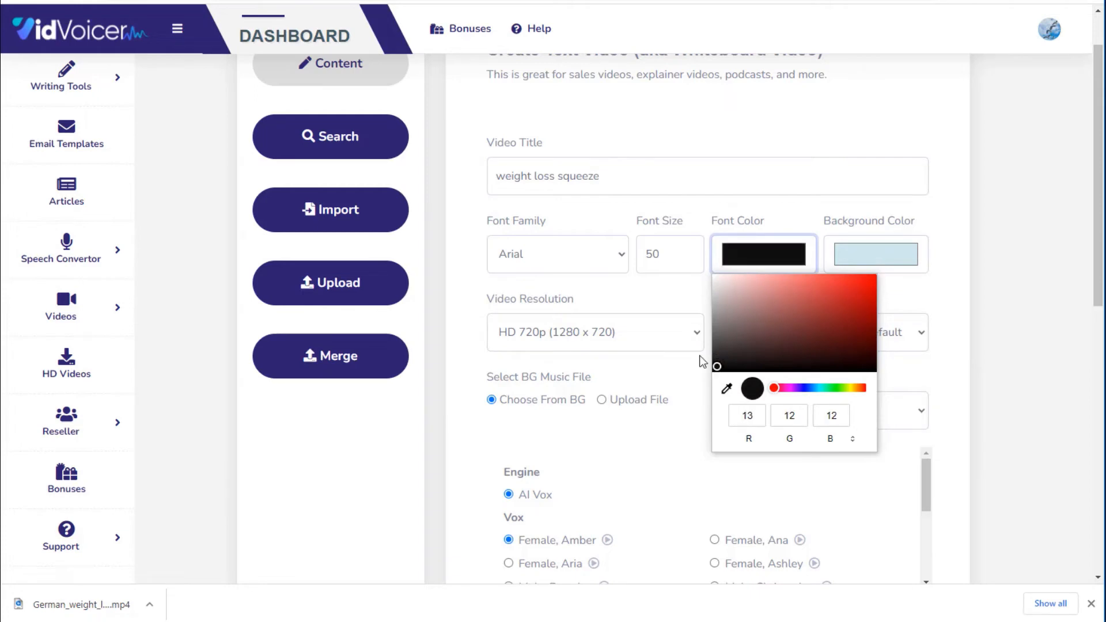
{"action": "left_click", "coordinate": [700, 362]}
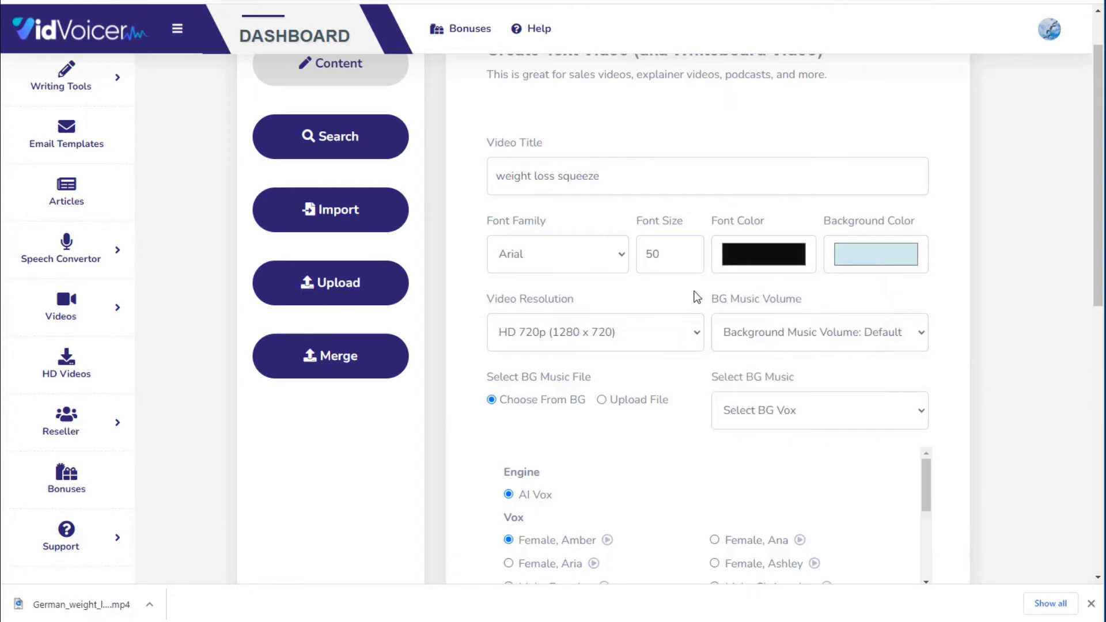
- Set the background music volume to 0.10, choose the track BG new - 4 and preview it
{"action": "scroll", "coordinate": [697, 297], "scroll_direction": "down", "scroll_amount": 1}
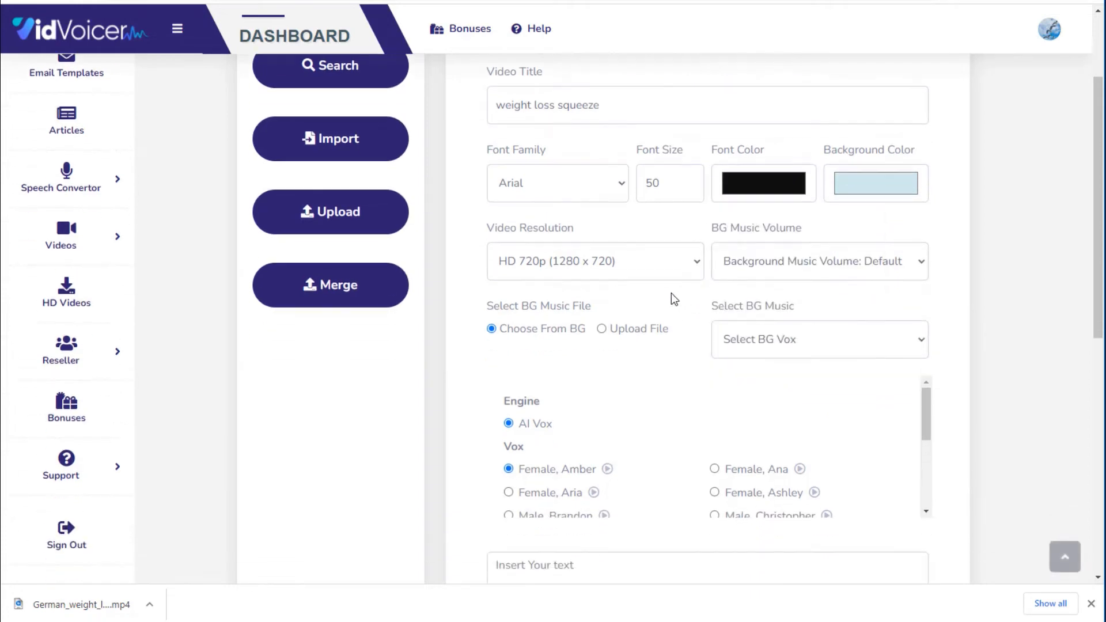
{"action": "left_click", "coordinate": [839, 258]}
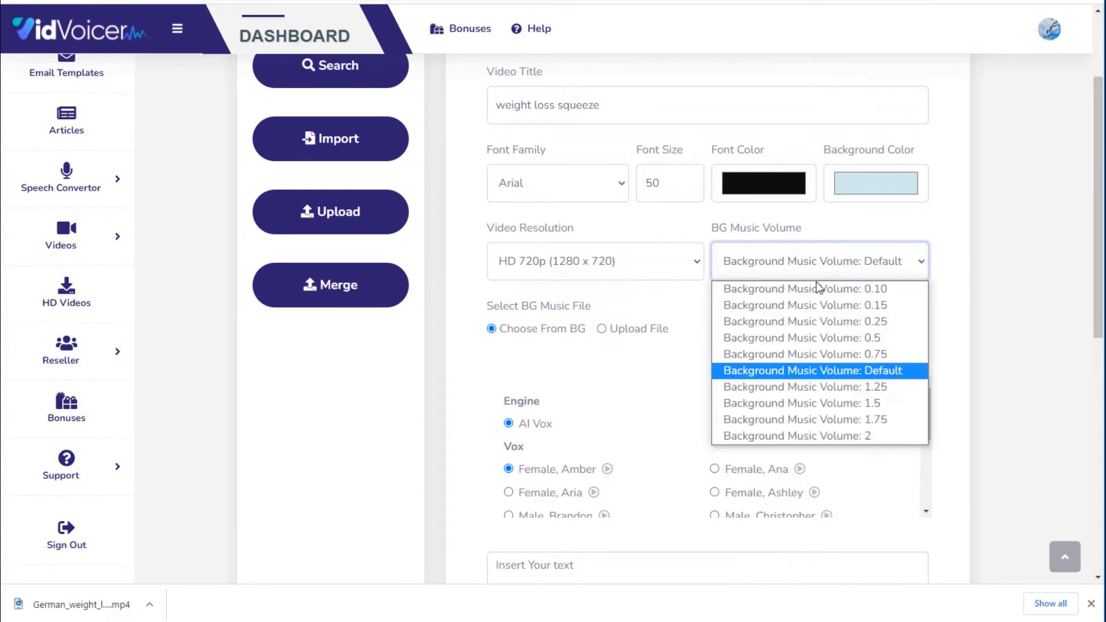
{"action": "left_click", "coordinate": [864, 289]}
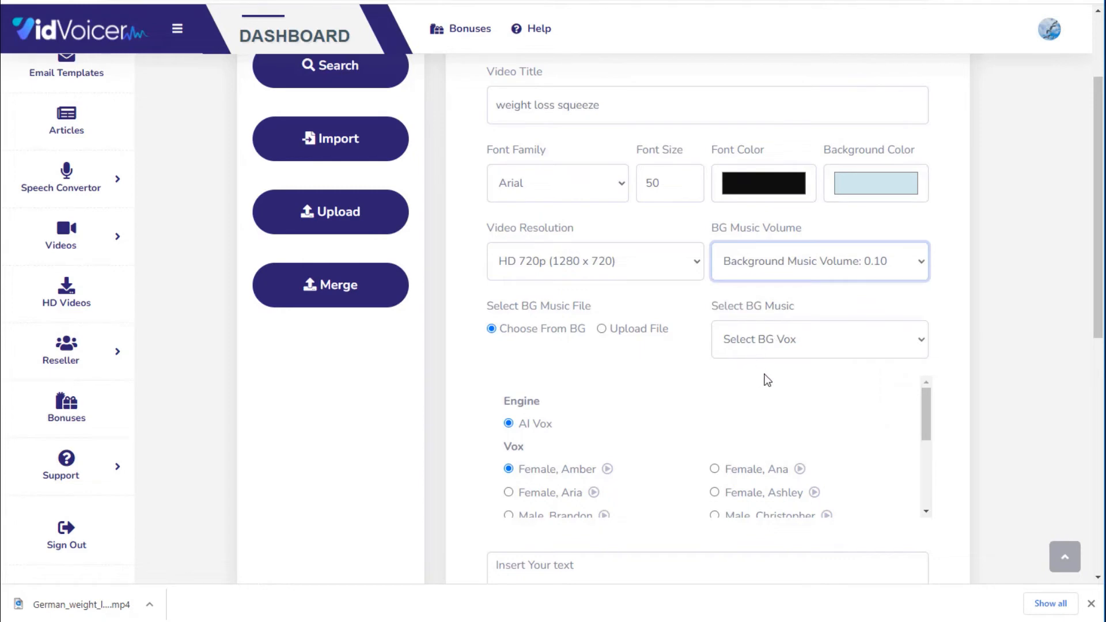
{"action": "left_click", "coordinate": [797, 340]}
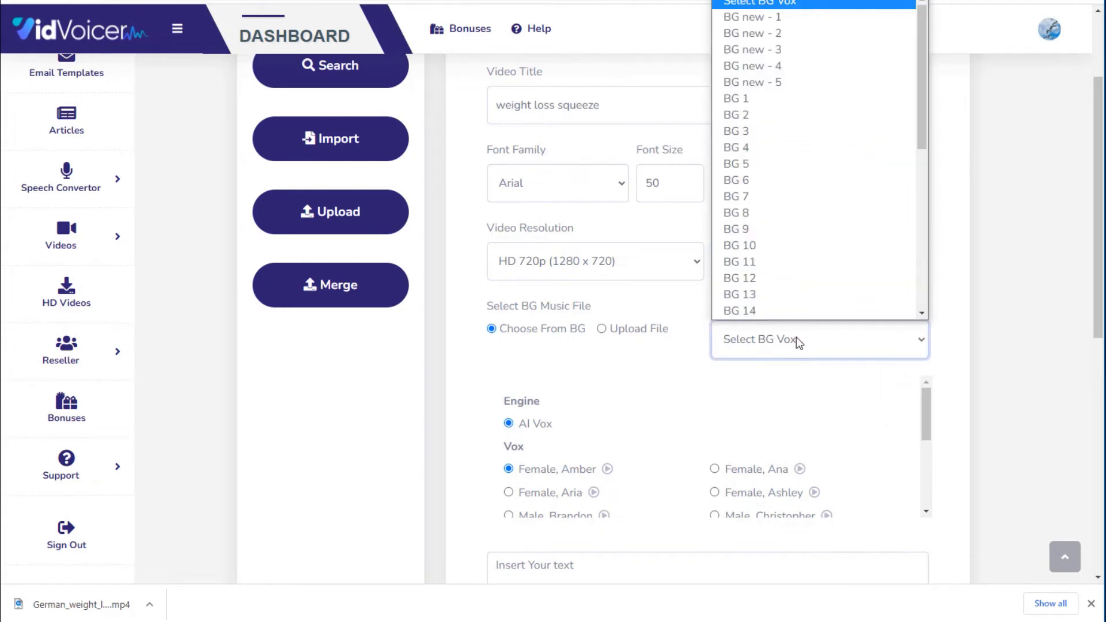
{"action": "left_click", "coordinate": [797, 67]}
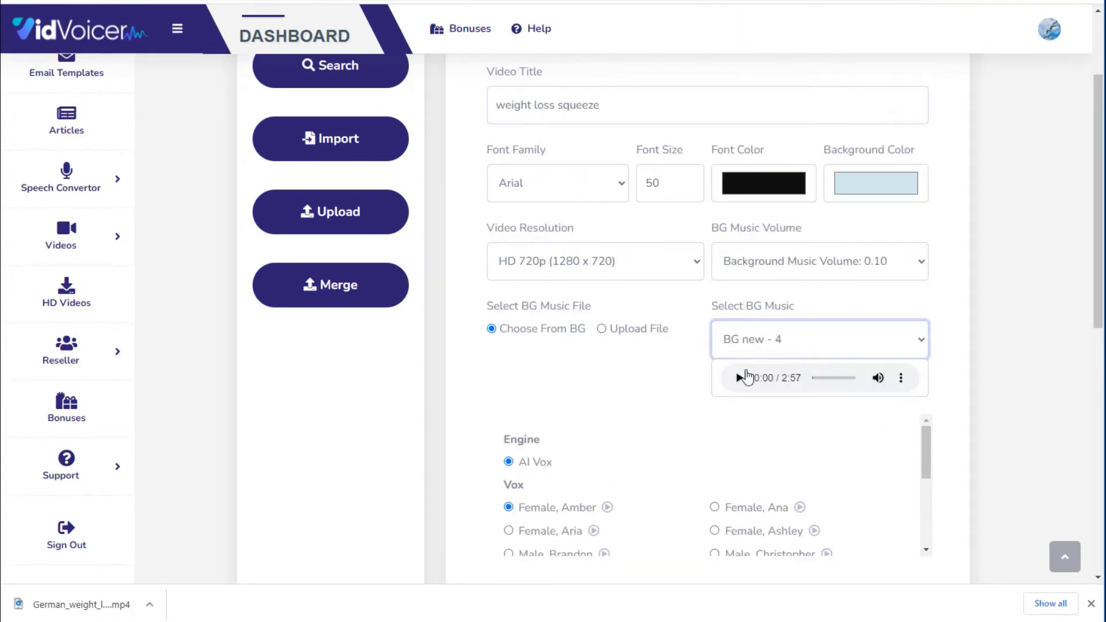
{"action": "left_click", "coordinate": [768, 347]}
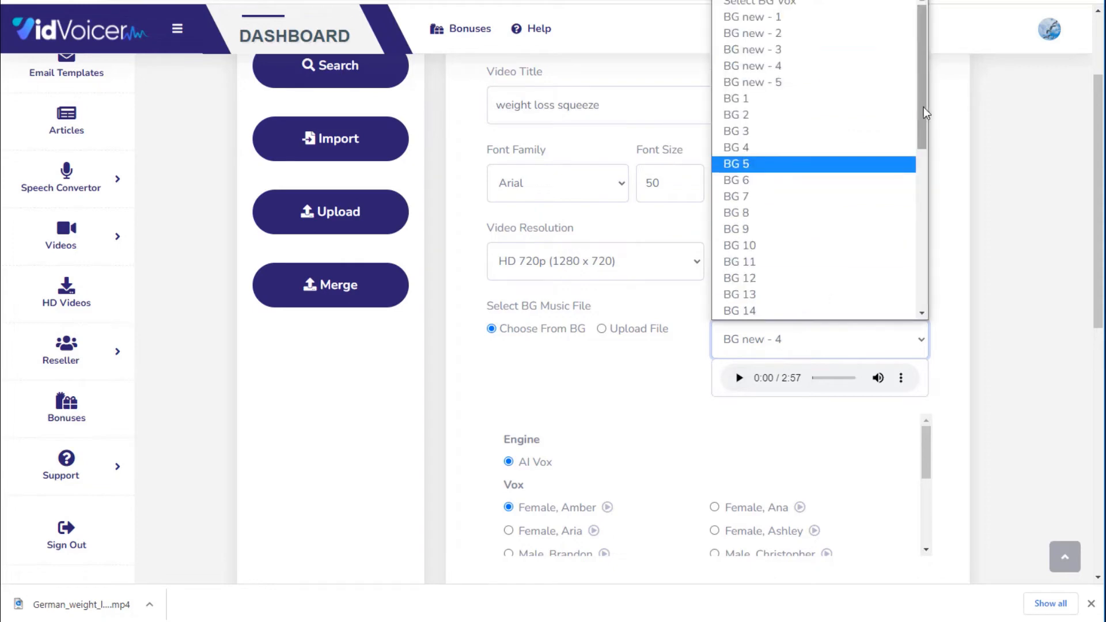
{"action": "mouse_move", "coordinate": [922, 85]}
{"action": "left_mouse_down"}
{"action": "mouse_move", "coordinate": [921, 281]}
{"action": "mouse_move", "coordinate": [922, 49]}
{"action": "mouse_move", "coordinate": [928, 277]}
{"action": "mouse_move", "coordinate": [931, 75]}
{"action": "left_mouse_up"}
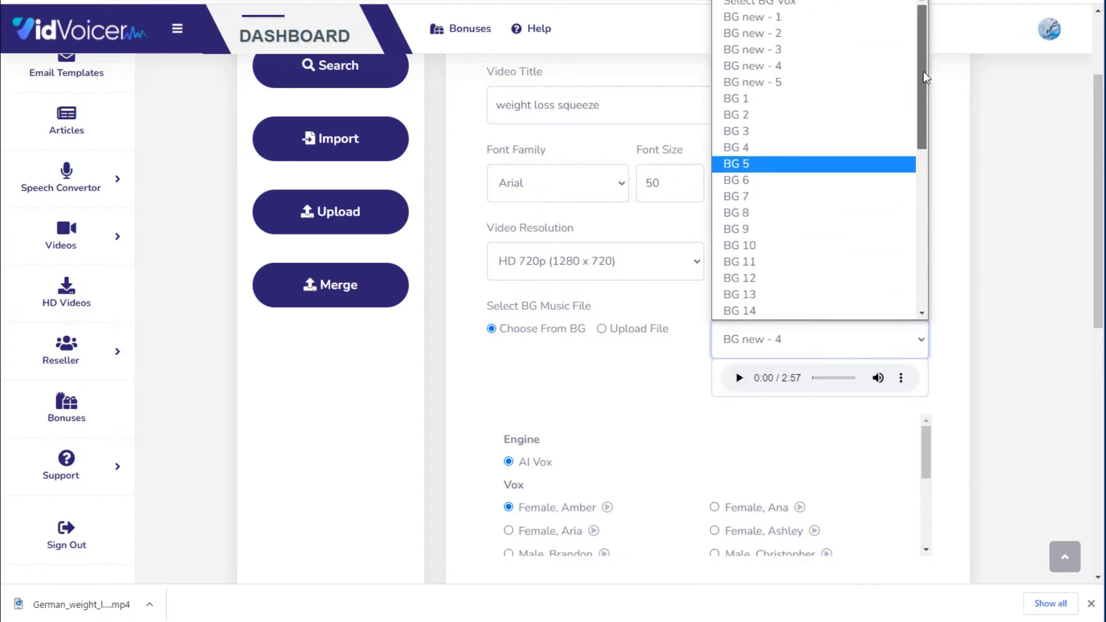
{"action": "left_click", "coordinate": [639, 365]}
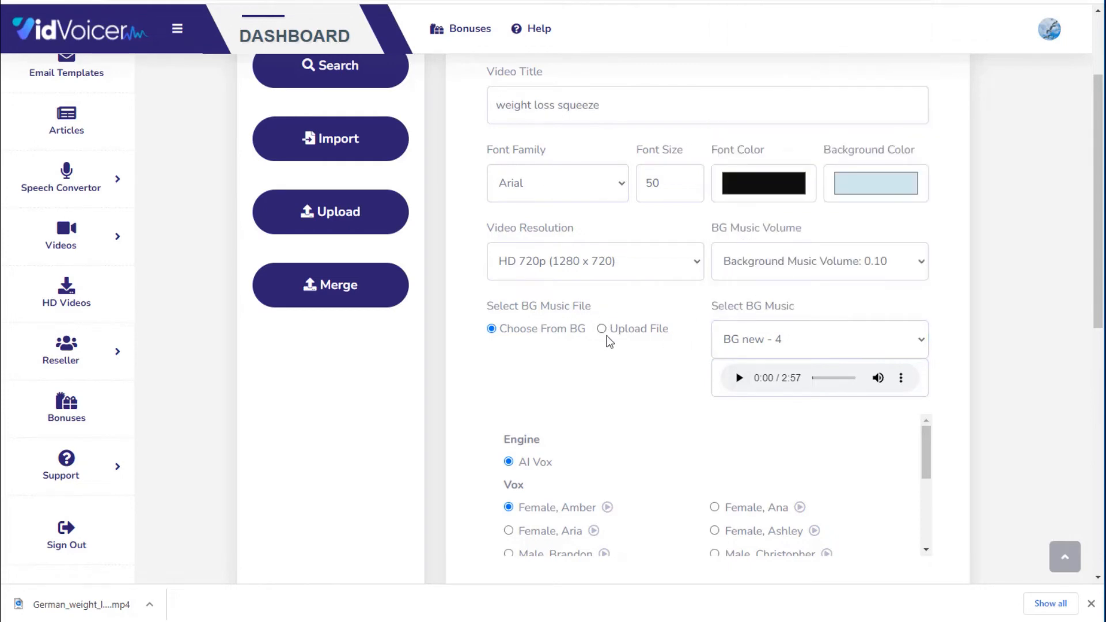
{"action": "left_click", "coordinate": [739, 379]}
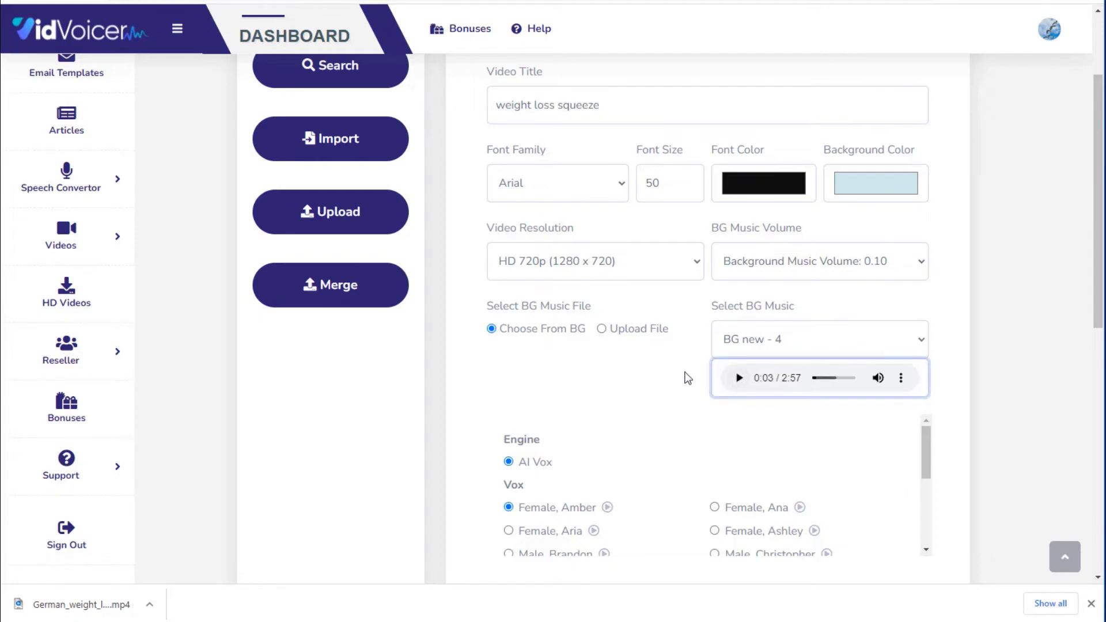
{"action": "left_click", "coordinate": [660, 364]}
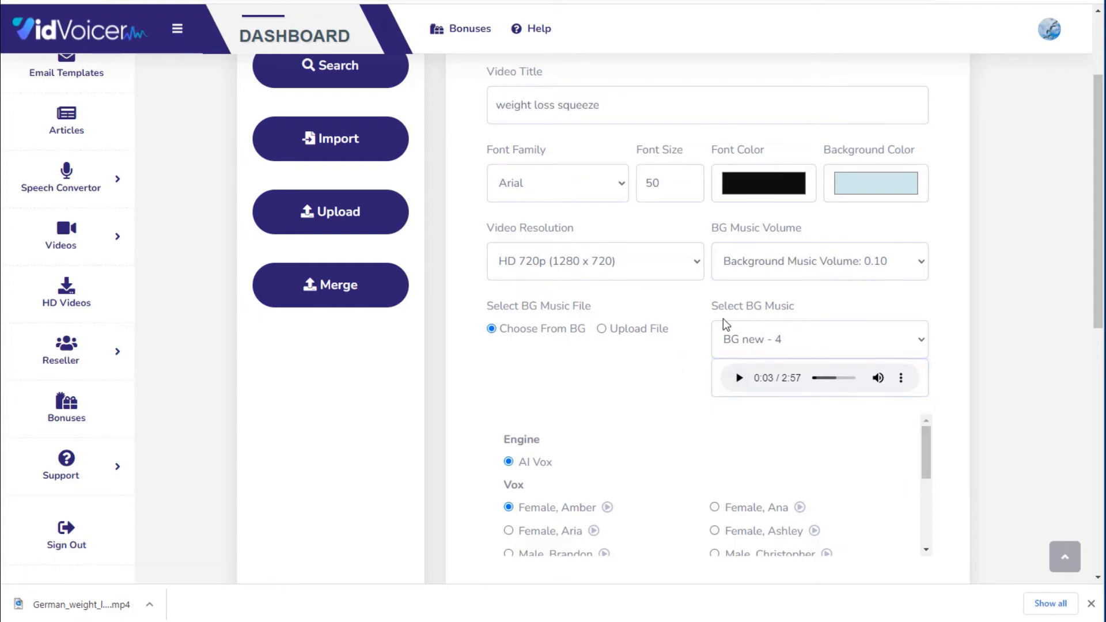
- Look through the AI Vox voices offered for the text video's narration
{"action": "scroll", "coordinate": [652, 370], "scroll_direction": "down", "scroll_amount": 5}
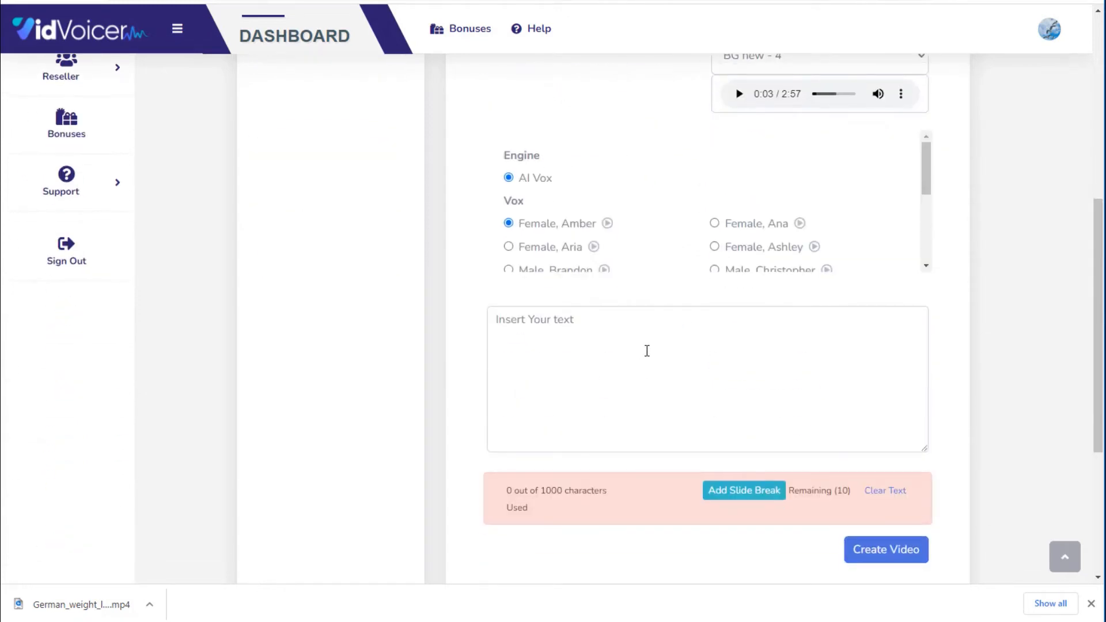
{"action": "scroll", "coordinate": [647, 351], "scroll_direction": "up", "scroll_amount": 3}
{"action": "mouse_move", "coordinate": [922, 288]}
{"action": "left_mouse_down"}
{"action": "mouse_move", "coordinate": [928, 357]}
{"action": "mouse_move", "coordinate": [922, 299]}
{"action": "left_mouse_up"}
{"action": "scroll", "coordinate": [639, 331], "scroll_direction": "down", "scroll_amount": 3}
{"action": "scroll", "coordinate": [637, 328], "scroll_direction": "up", "scroll_amount": 3}
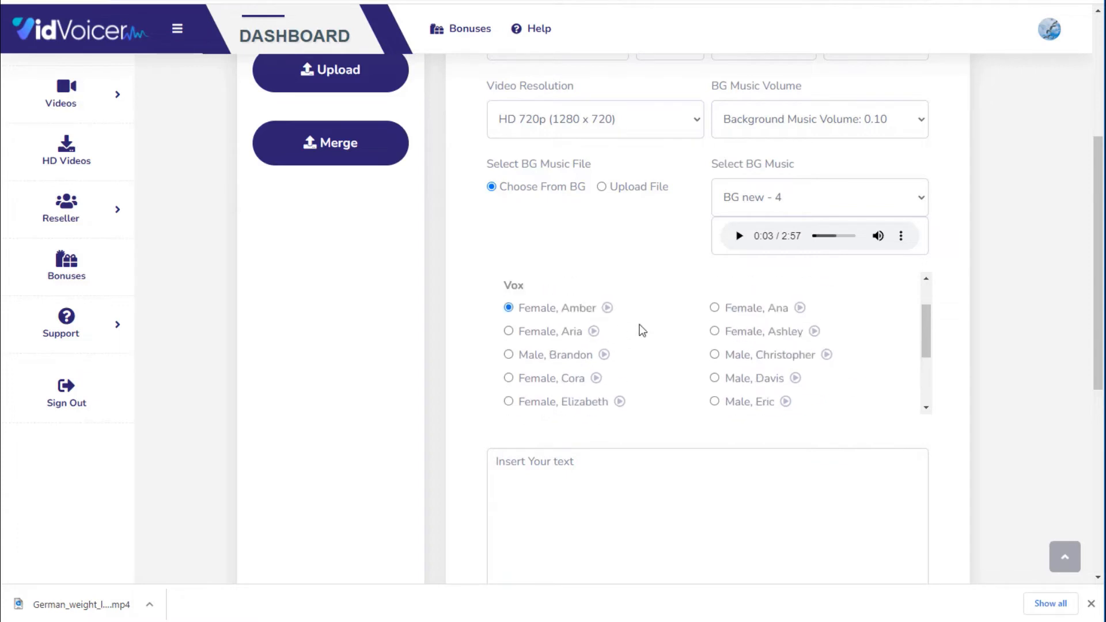
{"action": "scroll", "coordinate": [482, 349], "scroll_direction": "down", "scroll_amount": 3}
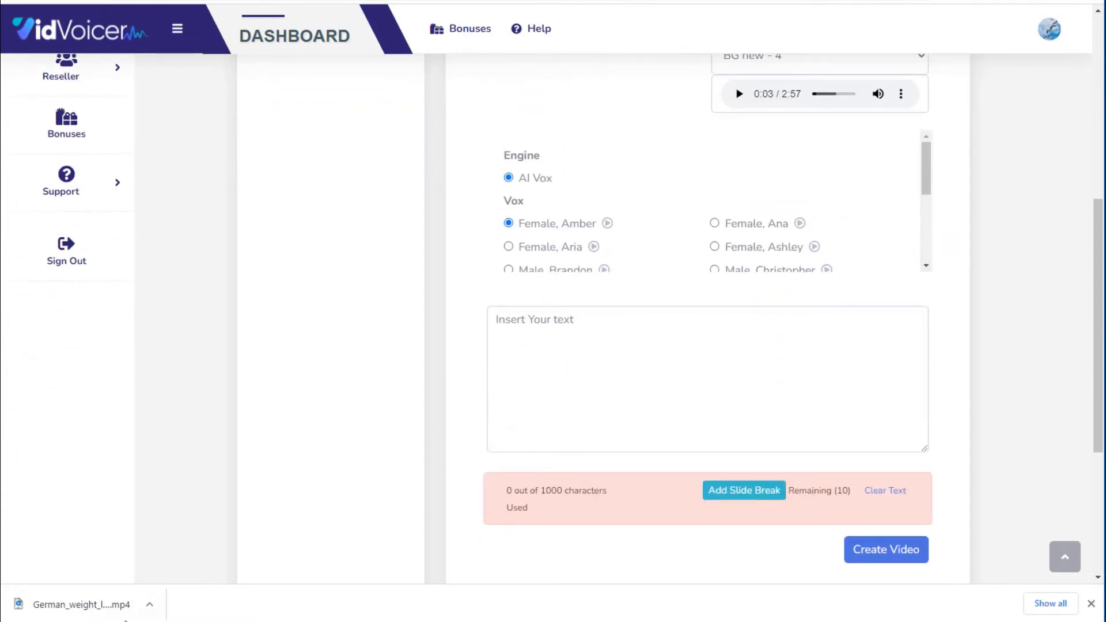
- Copy the slide-break version of the script from "weight loss article 1.txt" in Notepad++ into the video's text box in VidVoicer
{"action": "key", "text": "alt+Tab"}
{"action": "scroll", "coordinate": [297, 415], "scroll_direction": "down", "scroll_amount": 12}
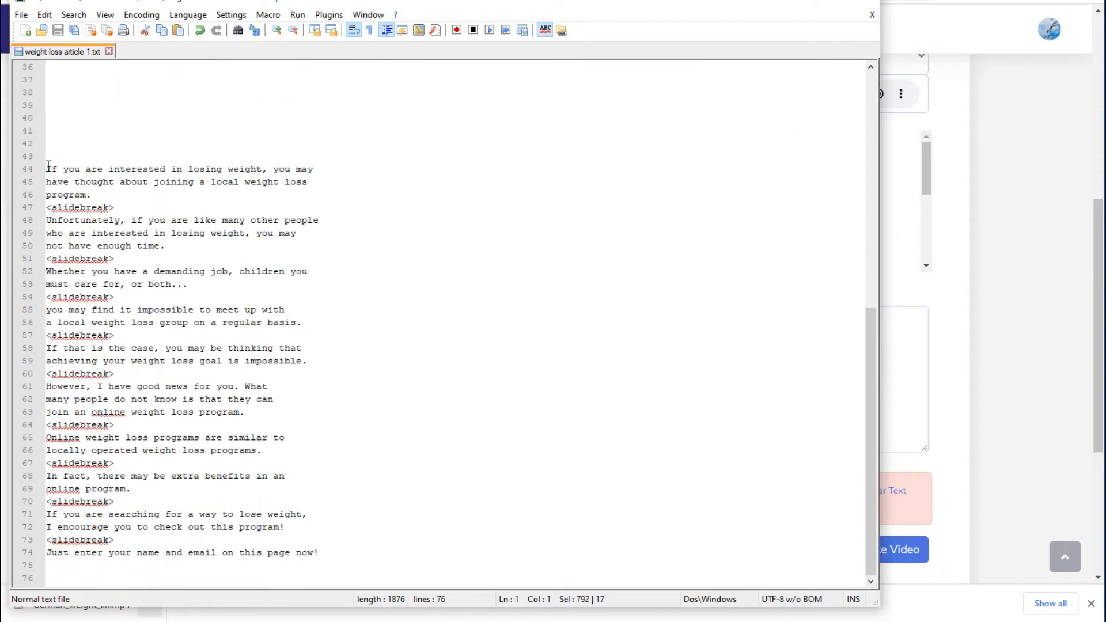
{"action": "left_click_drag", "start_coordinate": [46, 169], "coordinate": [370, 552]}
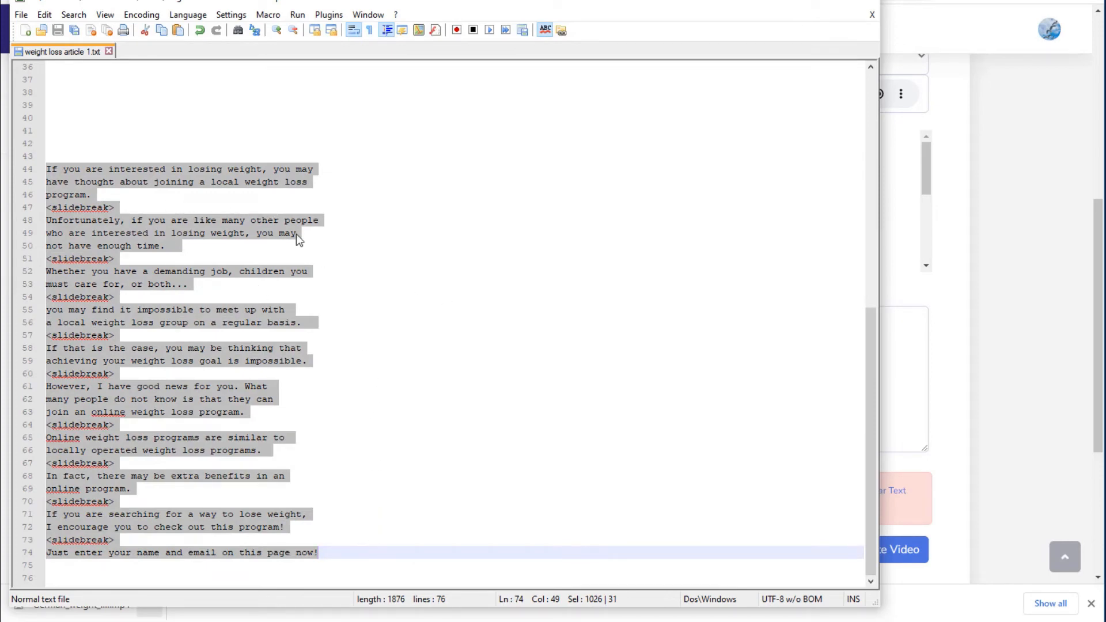
{"action": "left_click", "coordinate": [1007, 151]}
{"action": "left_click", "coordinate": [677, 325]}
{"action": "key", "text": "ctrl+v"}
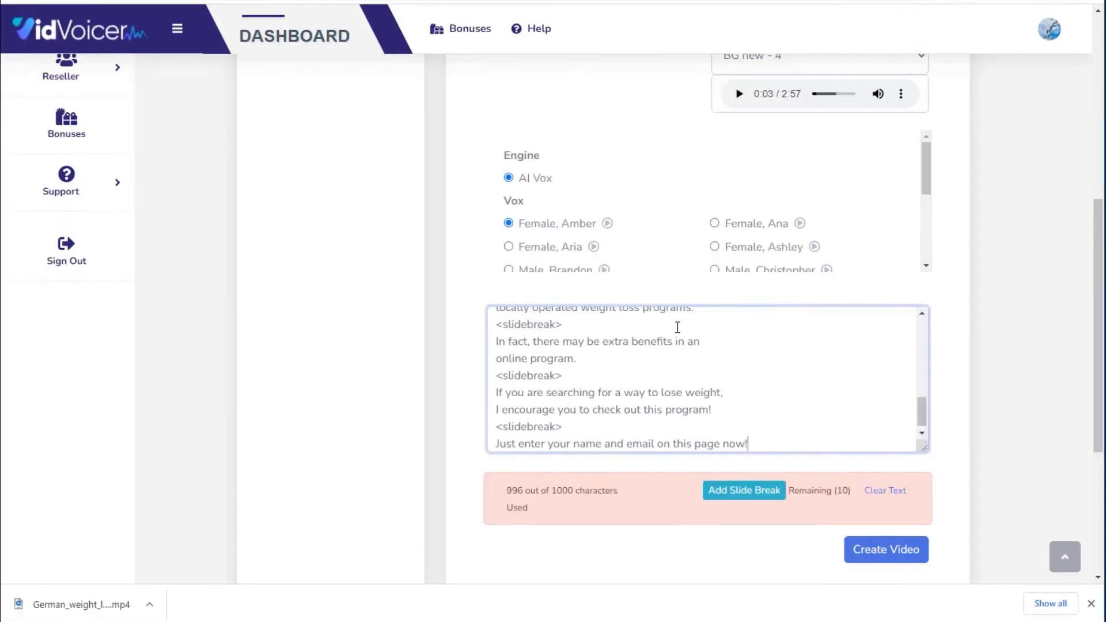
- Examine the slidebreak tags and the slide break option in the pasted script, from its last slide back to the first
{"action": "scroll", "coordinate": [922, 418], "scroll_direction": "down", "scroll_amount": 1}
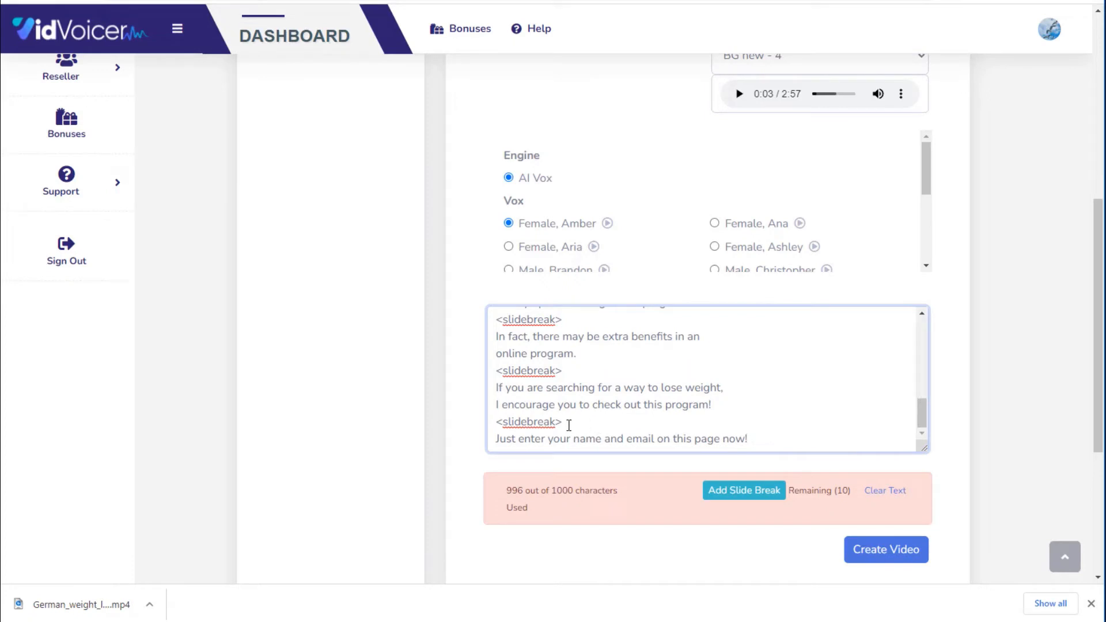
{"action": "left_click_drag", "start_coordinate": [496, 424], "coordinate": [589, 424]}
{"action": "left_click", "coordinate": [500, 425]}
{"action": "key", "text": "shift+Left"}
{"action": "double_click", "coordinate": [559, 422]}
{"action": "left_click", "coordinate": [553, 423]}
{"action": "left_click", "coordinate": [569, 425]}
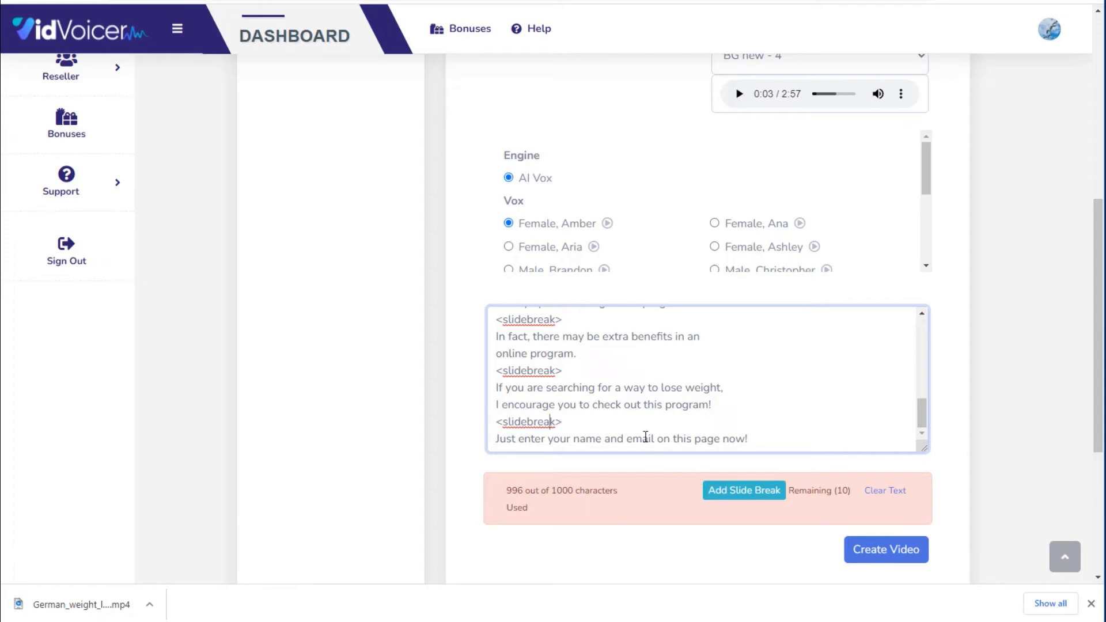
{"action": "left_click", "coordinate": [728, 494]}
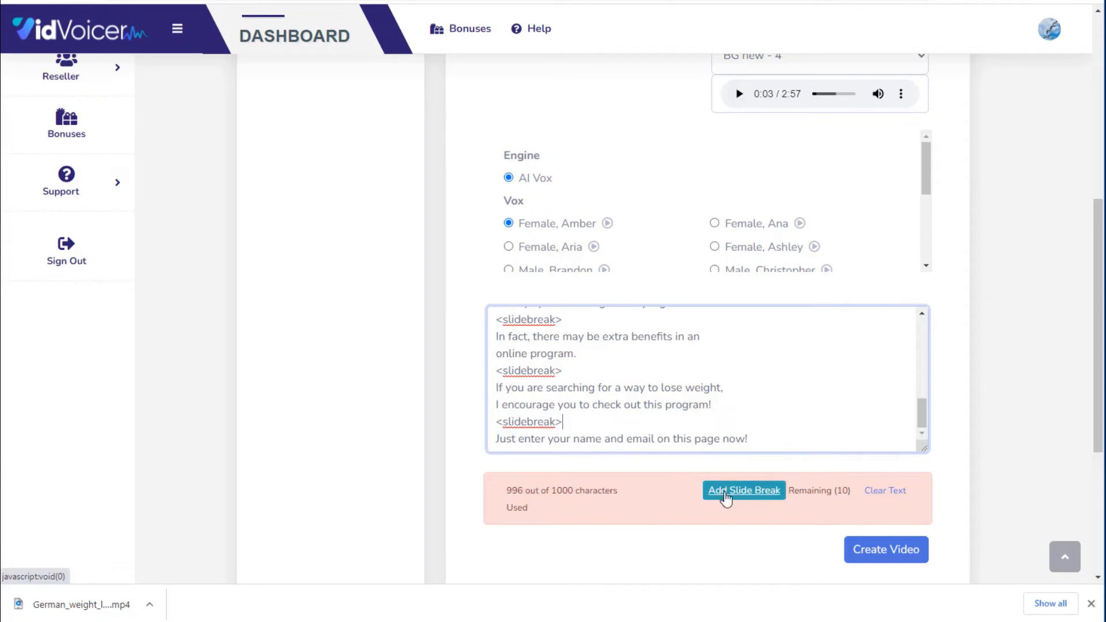
{"action": "scroll", "coordinate": [724, 375], "scroll_direction": "up", "scroll_amount": 10}
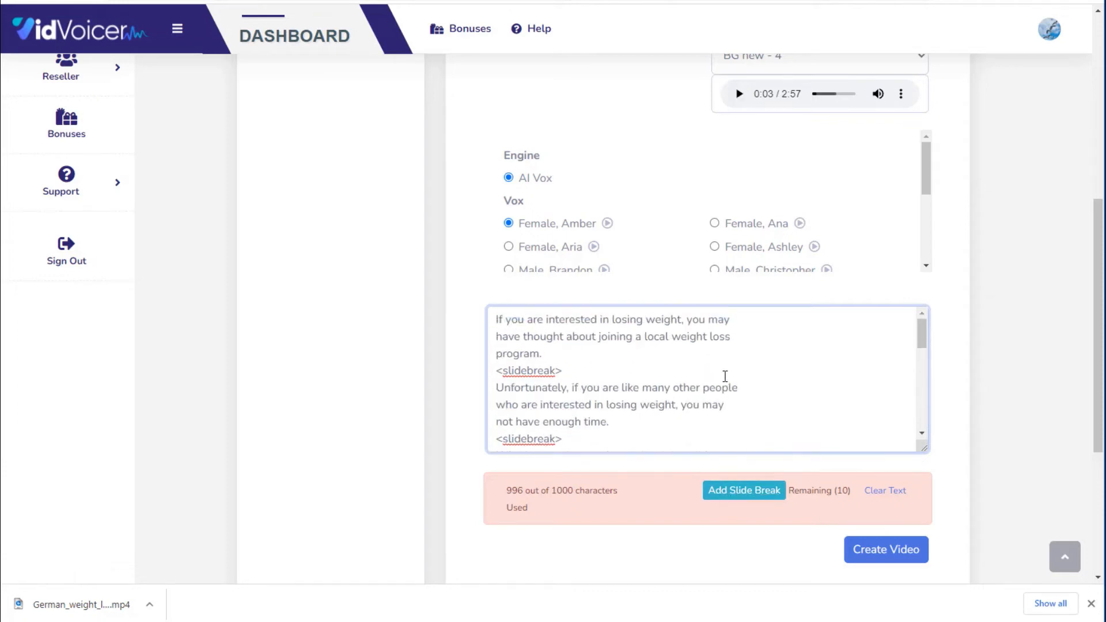
- Review the pasted slide-break script from first to last slide and the text video's font, resolution and music settings
{"action": "scroll", "coordinate": [982, 369], "scroll_direction": "down", "scroll_amount": 5}
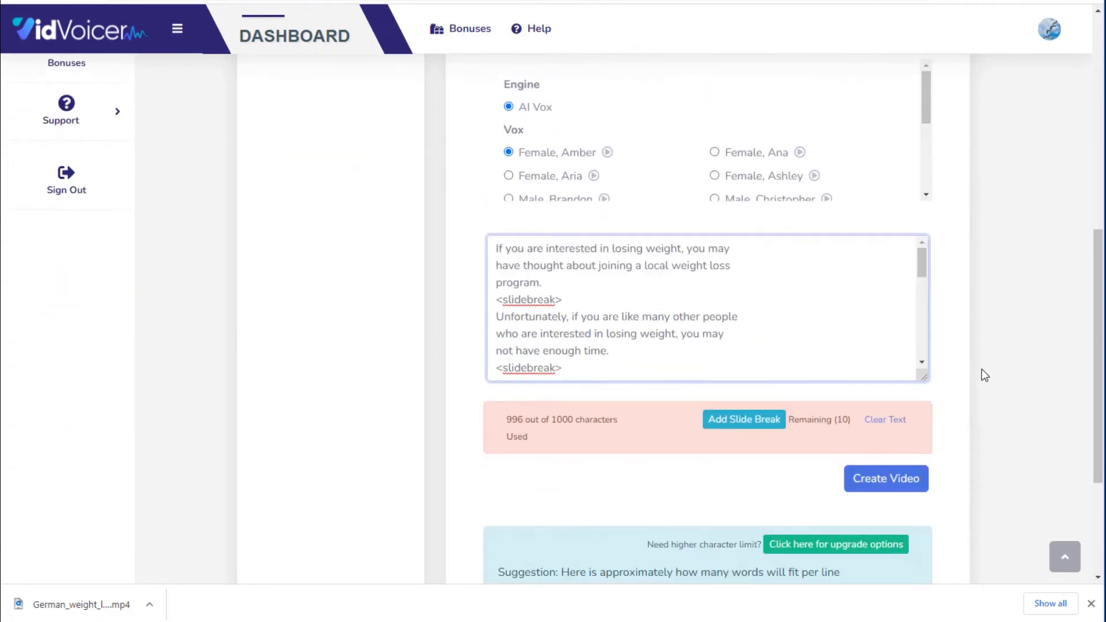
{"action": "scroll", "coordinate": [813, 305], "scroll_direction": "down", "scroll_amount": 5}
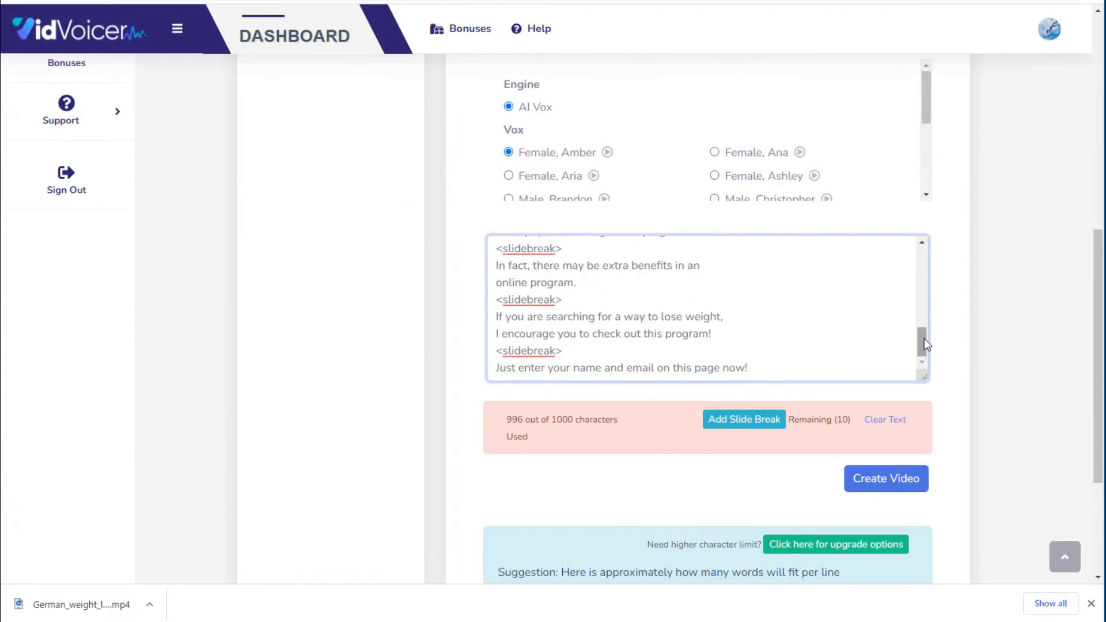
{"action": "left_click_drag", "start_coordinate": [922, 351], "coordinate": [921, 250]}
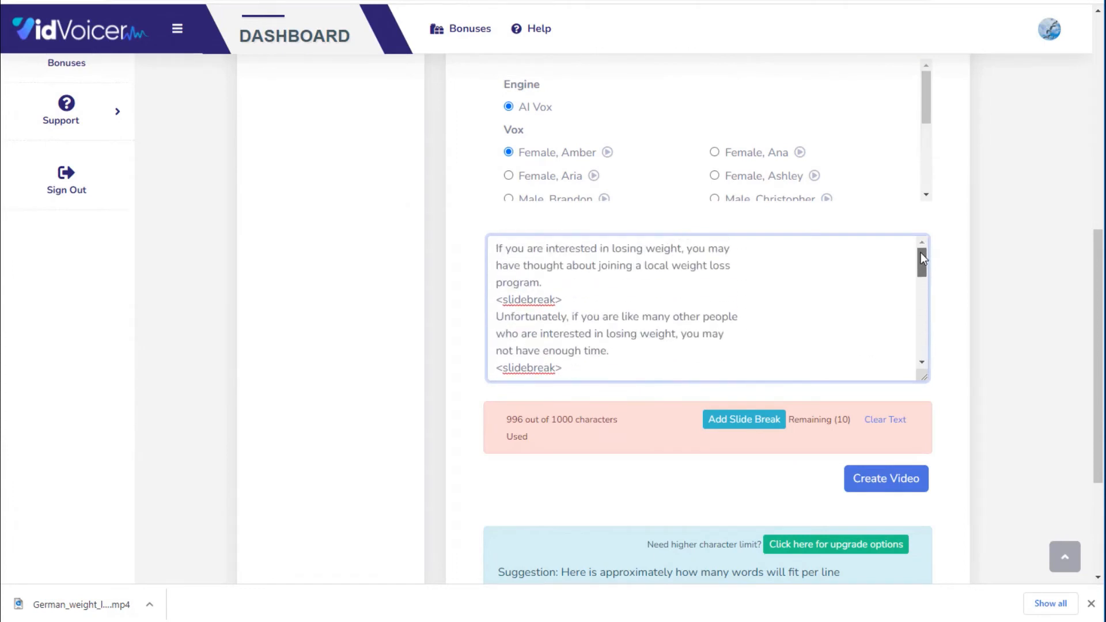
{"action": "scroll", "coordinate": [865, 387], "scroll_direction": "up", "scroll_amount": 3}
{"action": "scroll", "coordinate": [889, 383], "scroll_direction": "down", "scroll_amount": 1}
{"action": "left_click_drag", "start_coordinate": [922, 330], "coordinate": [925, 437]}
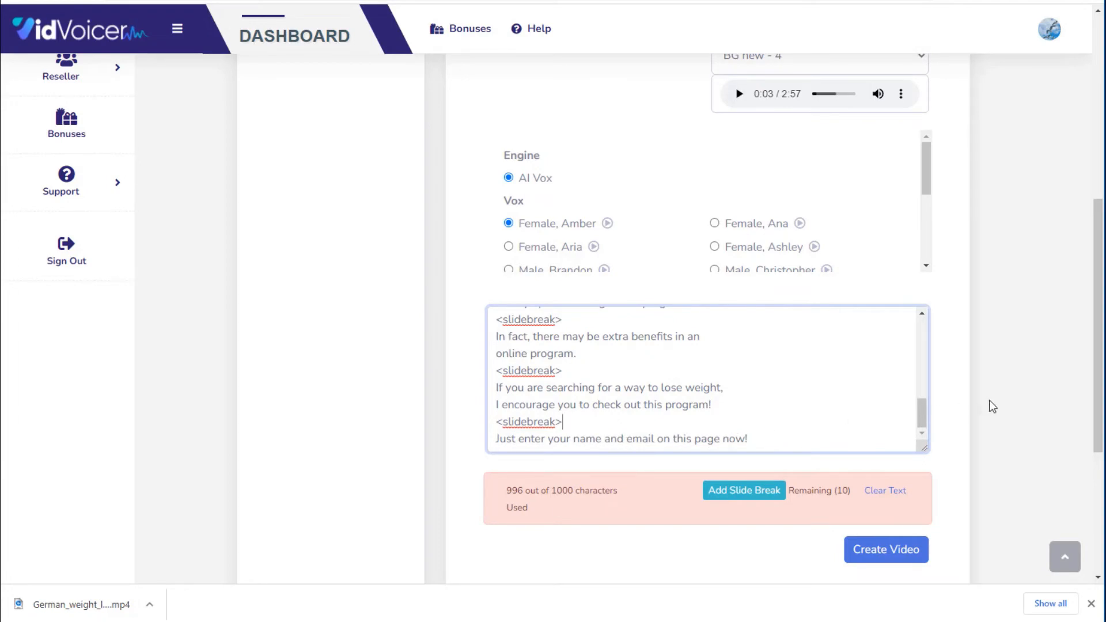
{"action": "scroll", "coordinate": [990, 404], "scroll_direction": "up", "scroll_amount": 6}
{"action": "scroll", "coordinate": [991, 406], "scroll_direction": "down", "scroll_amount": 6}
{"action": "scroll", "coordinate": [995, 410], "scroll_direction": "down", "scroll_amount": 2}
{"action": "scroll", "coordinate": [994, 410], "scroll_direction": "up", "scroll_amount": 3}
{"action": "scroll", "coordinate": [974, 407], "scroll_direction": "down", "scroll_amount": 2}
{"action": "scroll", "coordinate": [979, 426], "scroll_direction": "up", "scroll_amount": 6}
{"action": "scroll", "coordinate": [977, 426], "scroll_direction": "down", "scroll_amount": 5}
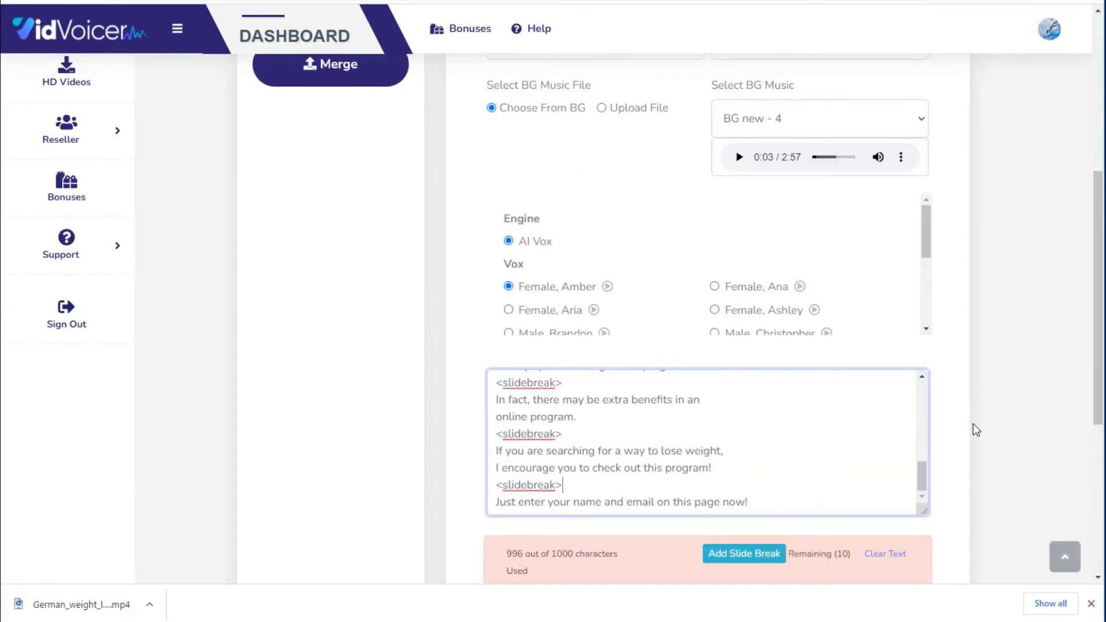
{"action": "scroll", "coordinate": [976, 429], "scroll_direction": "down", "scroll_amount": 2}
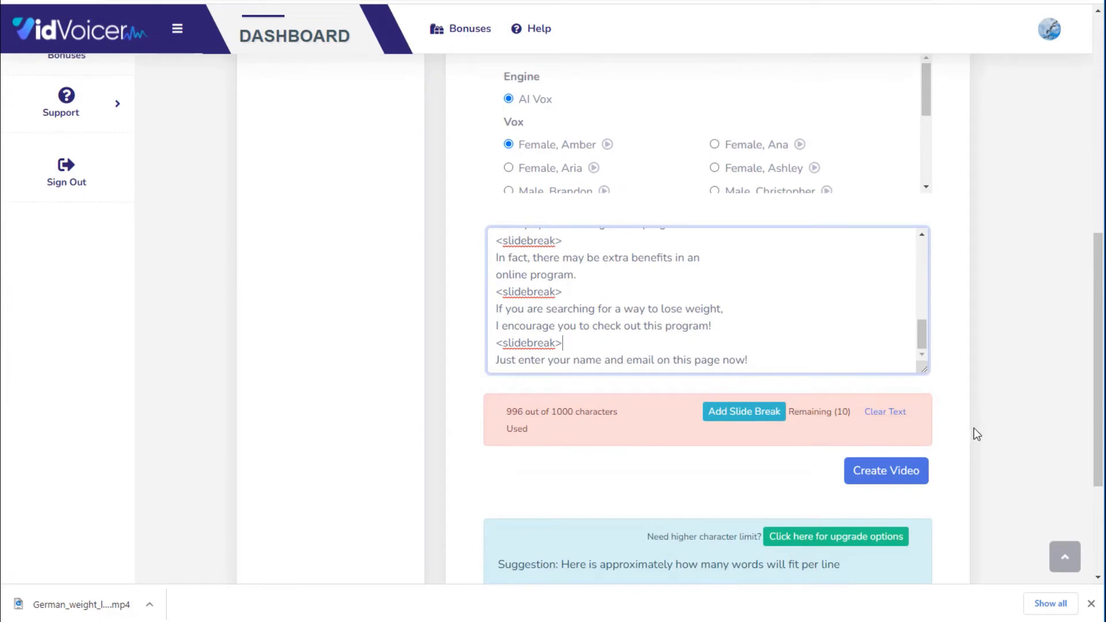
{"action": "scroll", "coordinate": [977, 435], "scroll_direction": "up", "scroll_amount": 7}
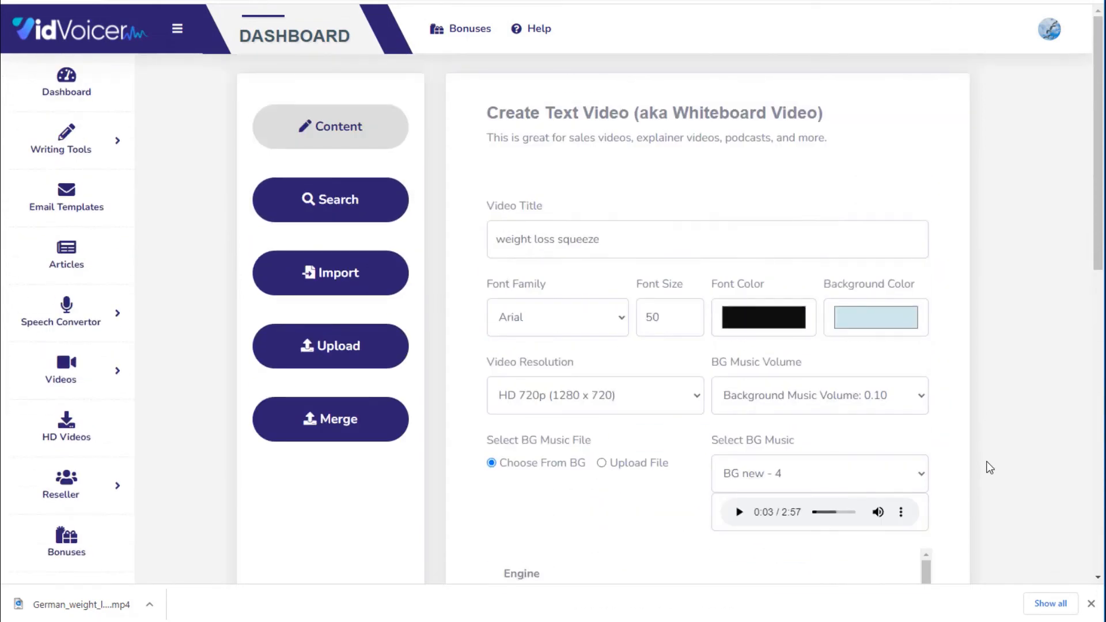
- Create the weight loss squeeze text video and download the finished file from the file manager
{"action": "scroll", "coordinate": [983, 452], "scroll_direction": "down", "scroll_amount": 9}
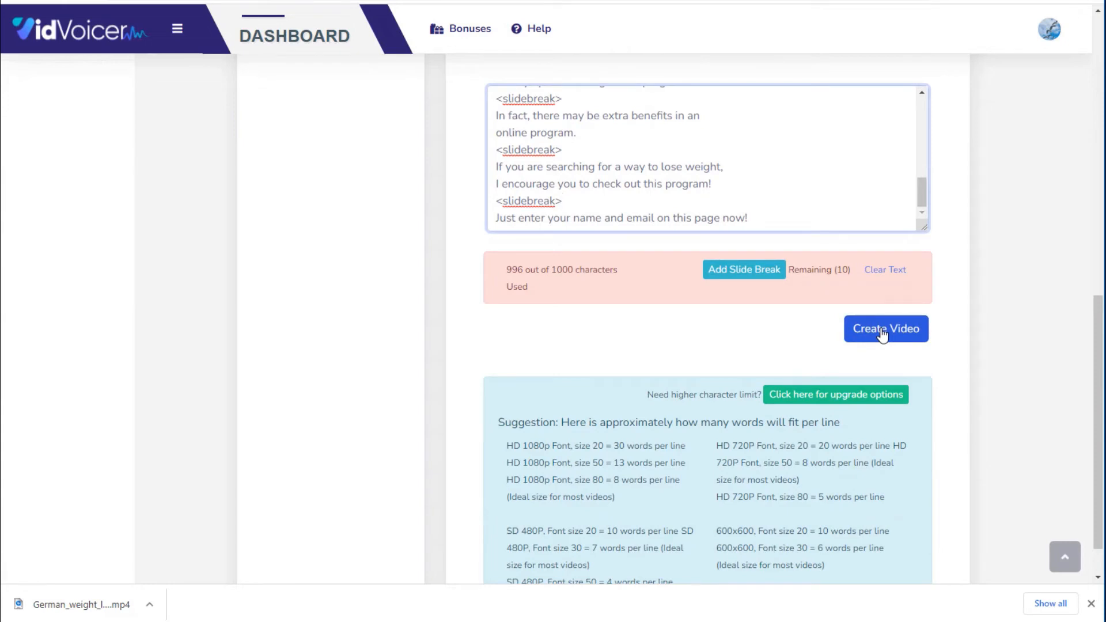
{"action": "left_click", "coordinate": [883, 334]}
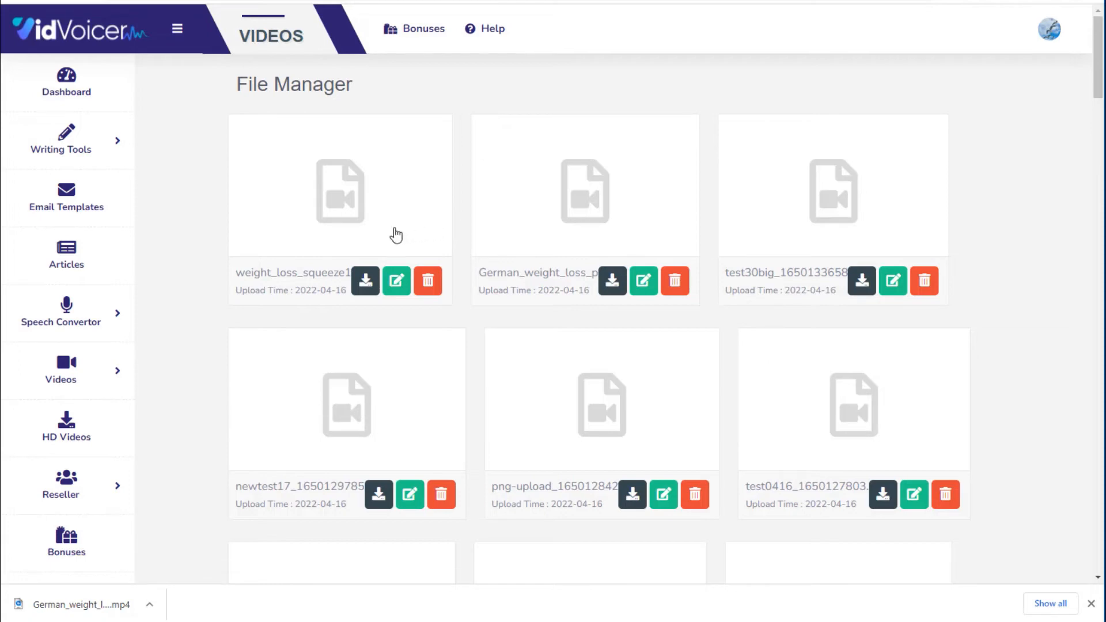
{"action": "left_click", "coordinate": [366, 283]}
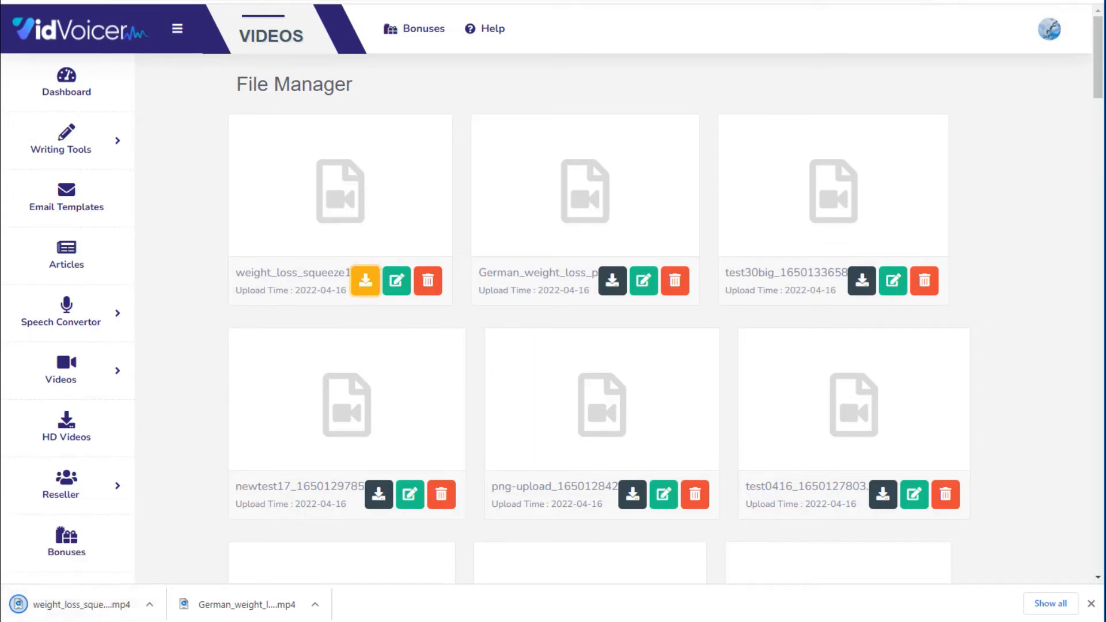
- Copy the downloaded weight loss squeeze video into the Squeeze Page folder and rename it video.mp4
{"action": "mouse_move", "coordinate": [82, 621]}
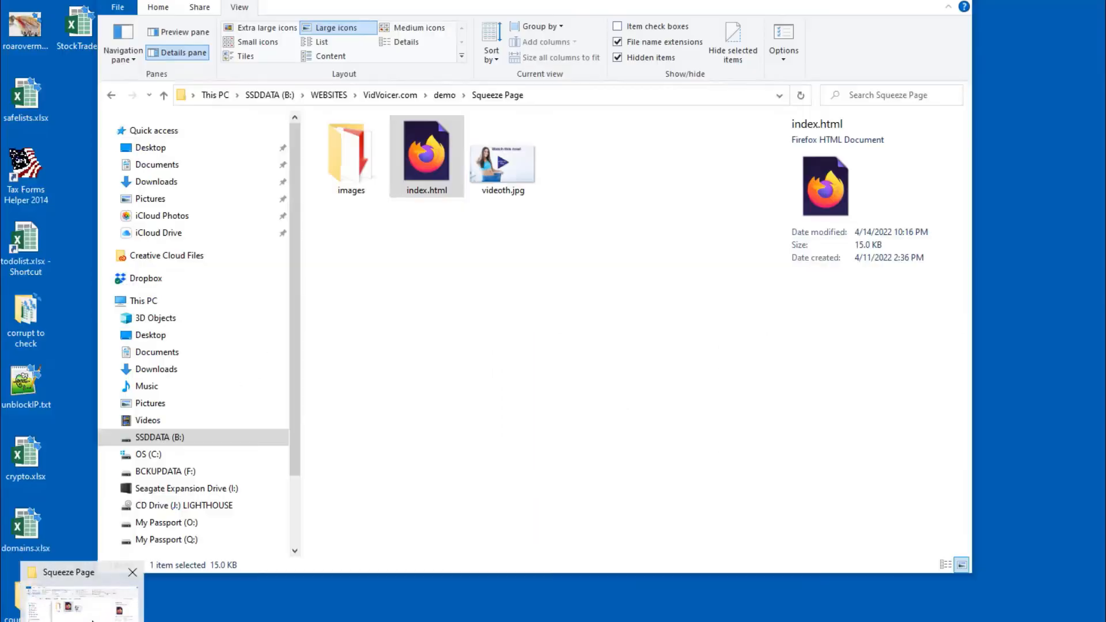
{"action": "left_click", "coordinate": [81, 602]}
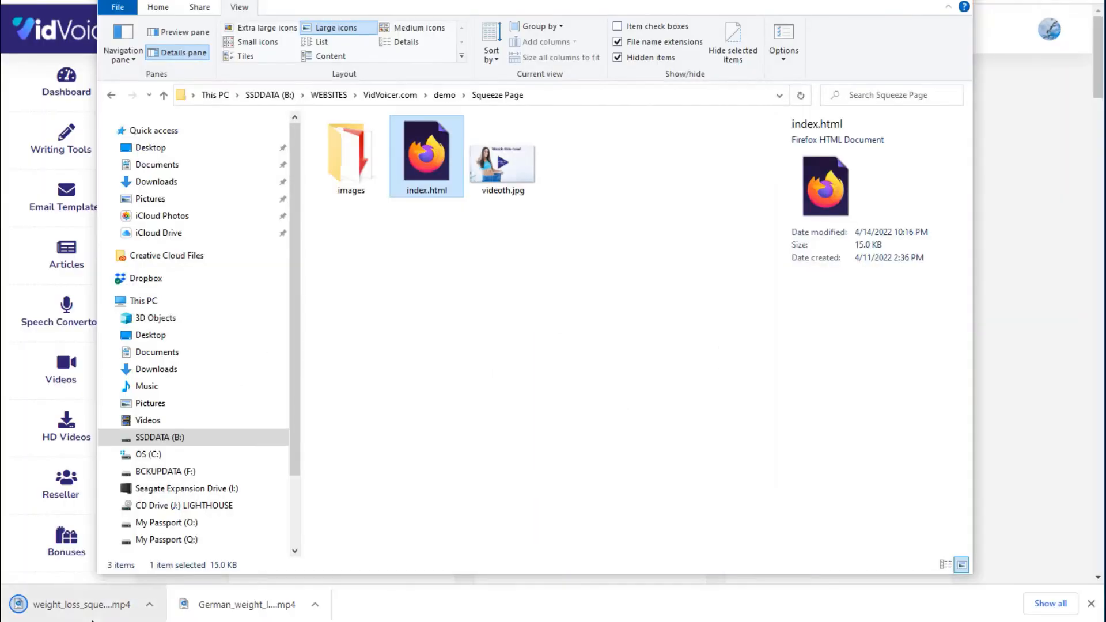
{"action": "left_click_drag", "start_coordinate": [75, 604], "coordinate": [627, 202]}
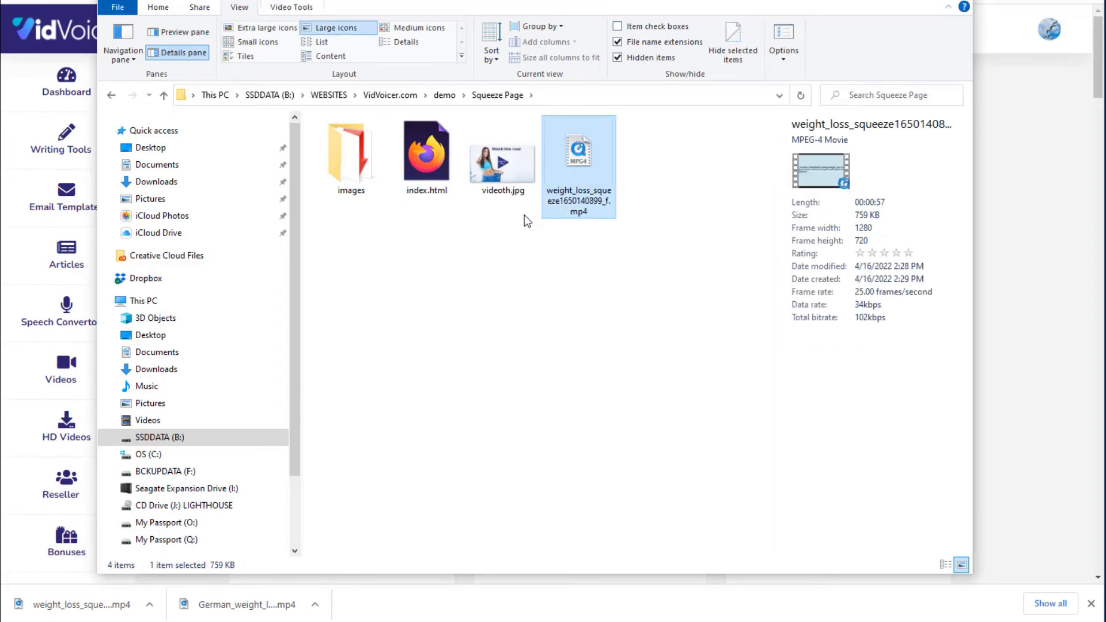
{"action": "left_click", "coordinate": [573, 194]}
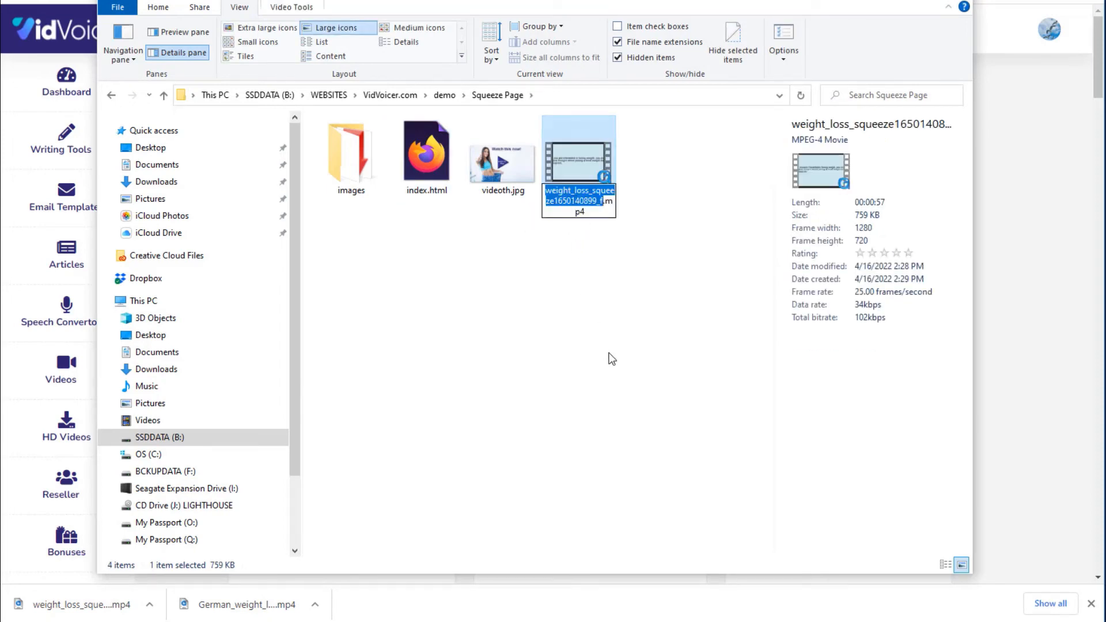
{"action": "type", "text": "video"}
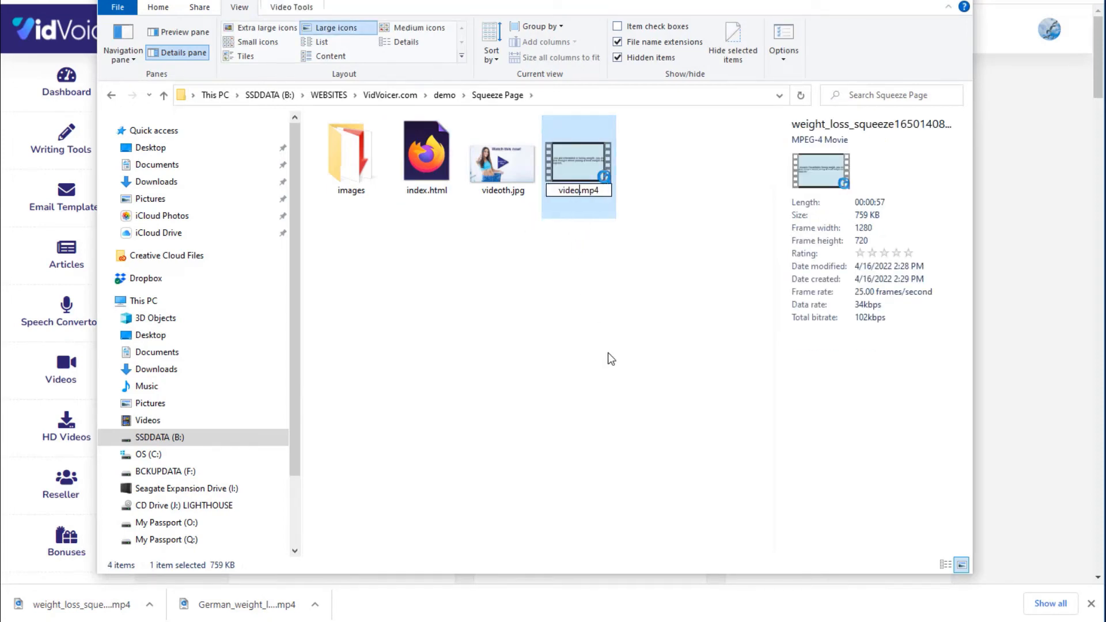
{"action": "left_click", "coordinate": [621, 354]}
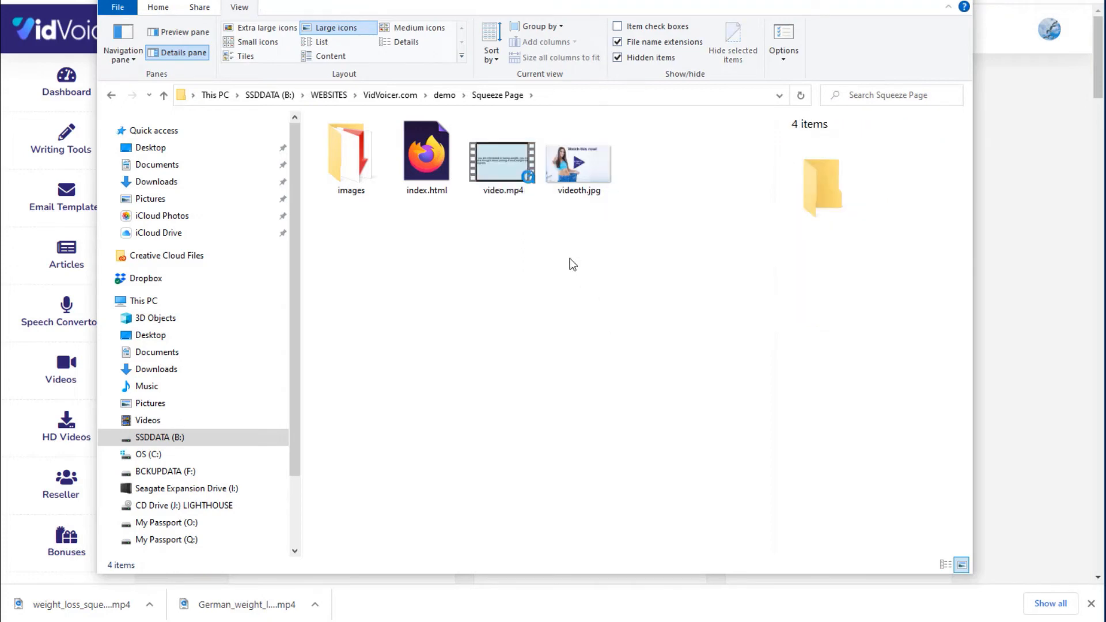
- Check video.mp4 beside index.html, reload the squeeze page in the browser, and play the embedded video up to its second slide
{"action": "left_click", "coordinate": [501, 162]}
{"action": "left_click", "coordinate": [436, 170]}
{"action": "left_click", "coordinate": [489, 175]}
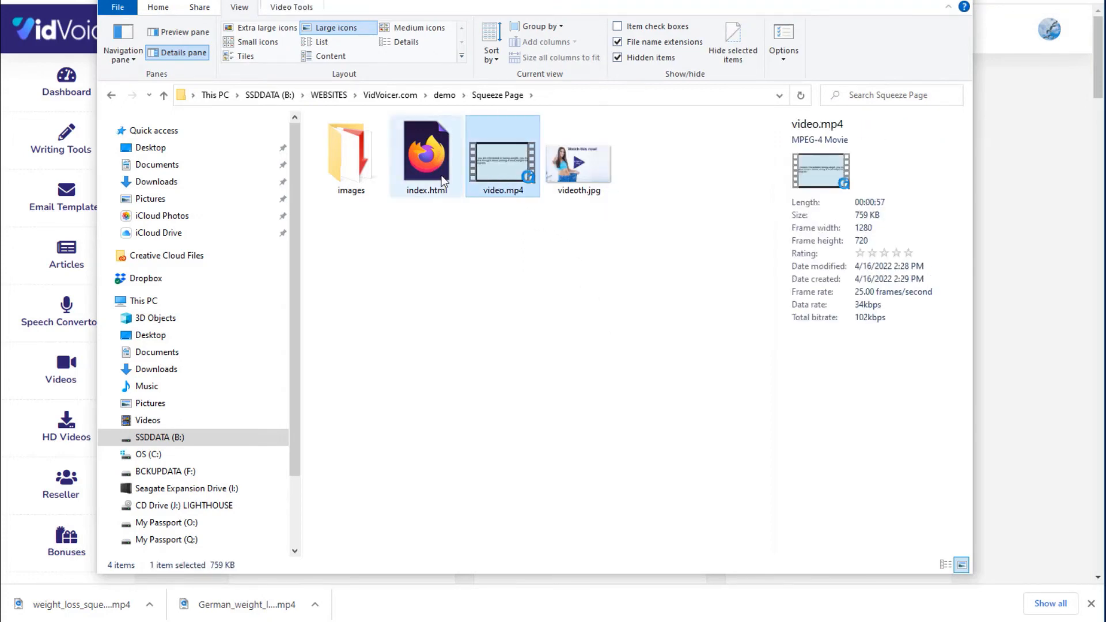
{"action": "key", "text": "Left"}
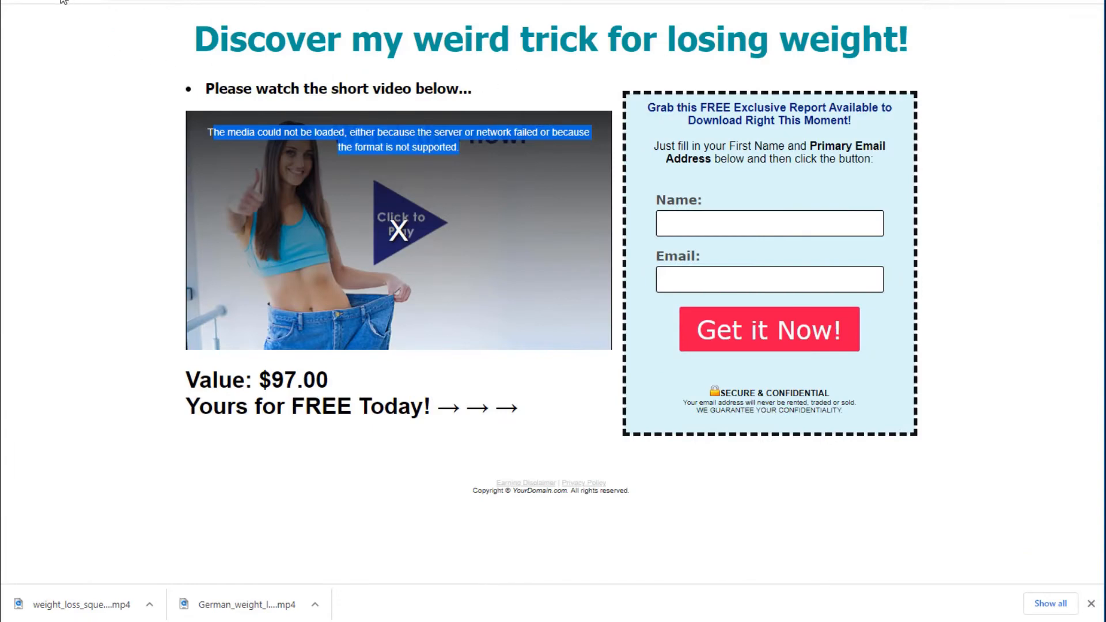
{"action": "left_click", "coordinate": [60, 0]}
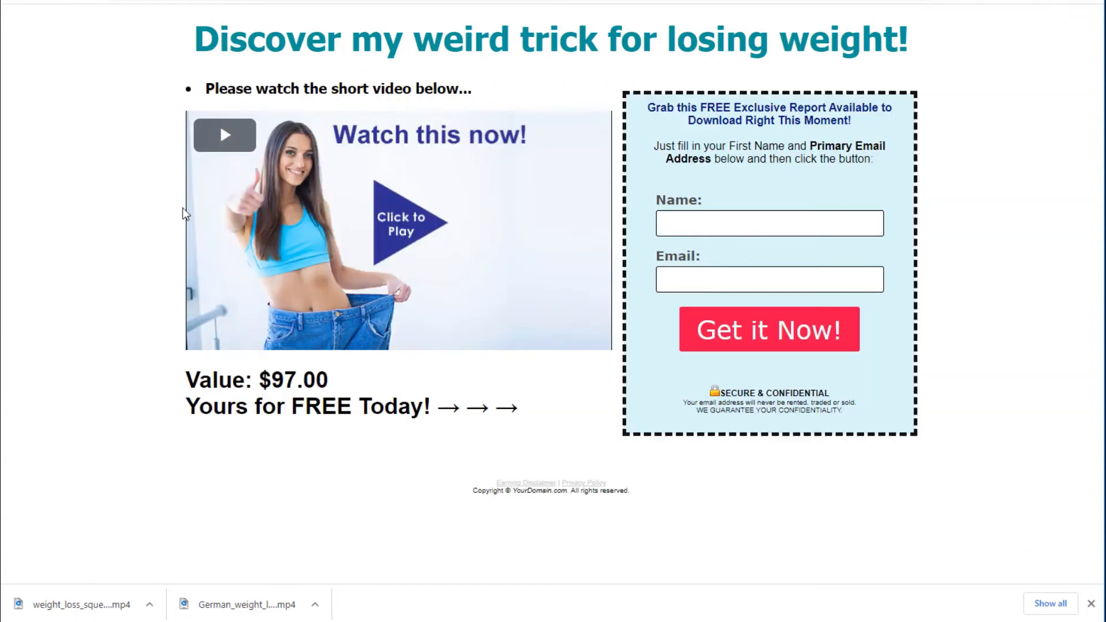
{"action": "left_click", "coordinate": [223, 136]}
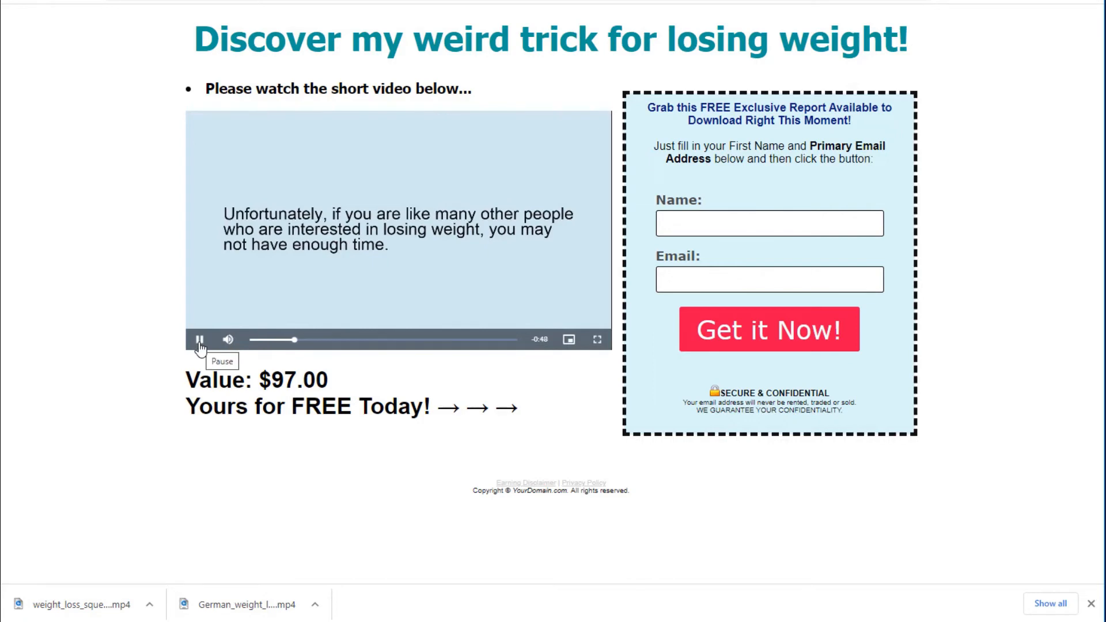
{"action": "left_click", "coordinate": [199, 341]}
- Switch to Upwork's voice acting jobs page, search the remote jobs for "video" and open the Video Producer category
{"action": "left_click", "coordinate": [519, 0]}
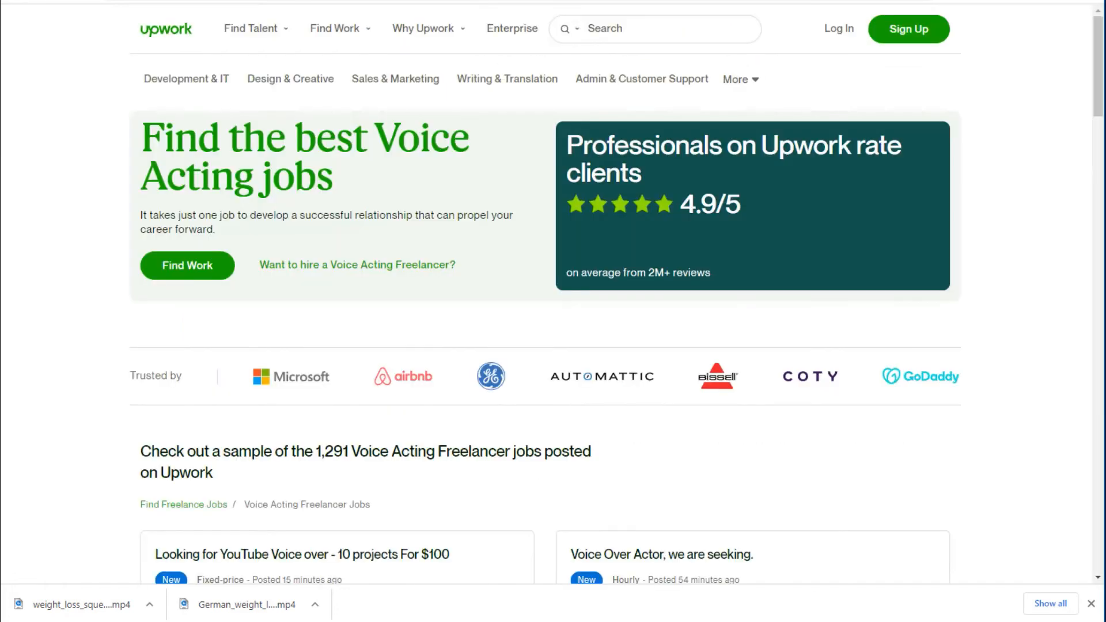
{"action": "mouse_move", "coordinate": [426, 29]}
{"action": "left_click", "coordinate": [427, 240]}
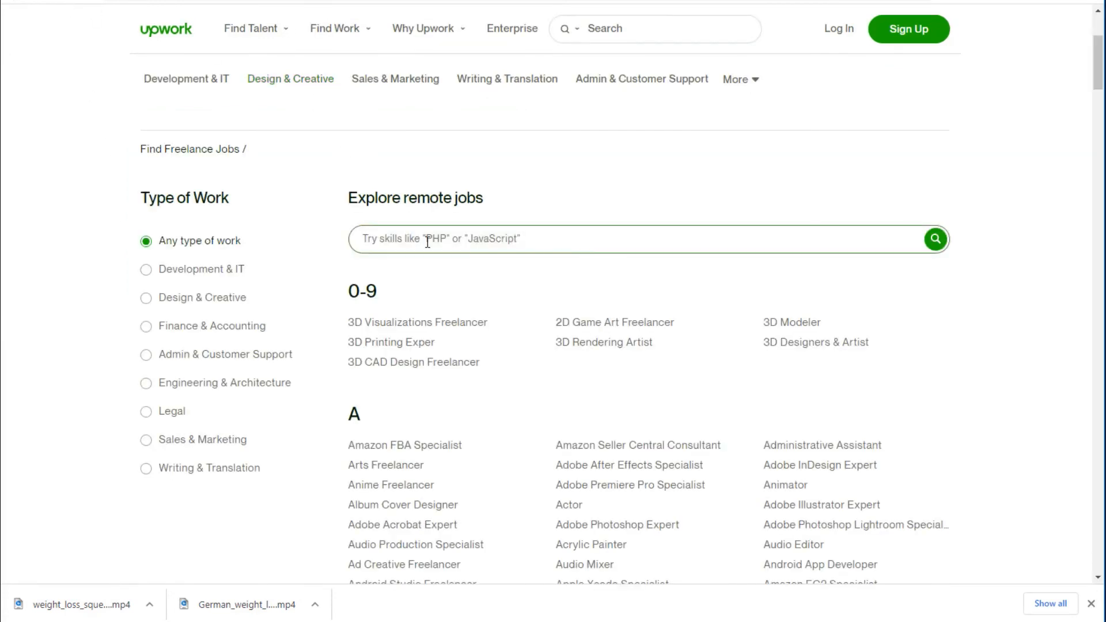
{"action": "type", "text": "video"}
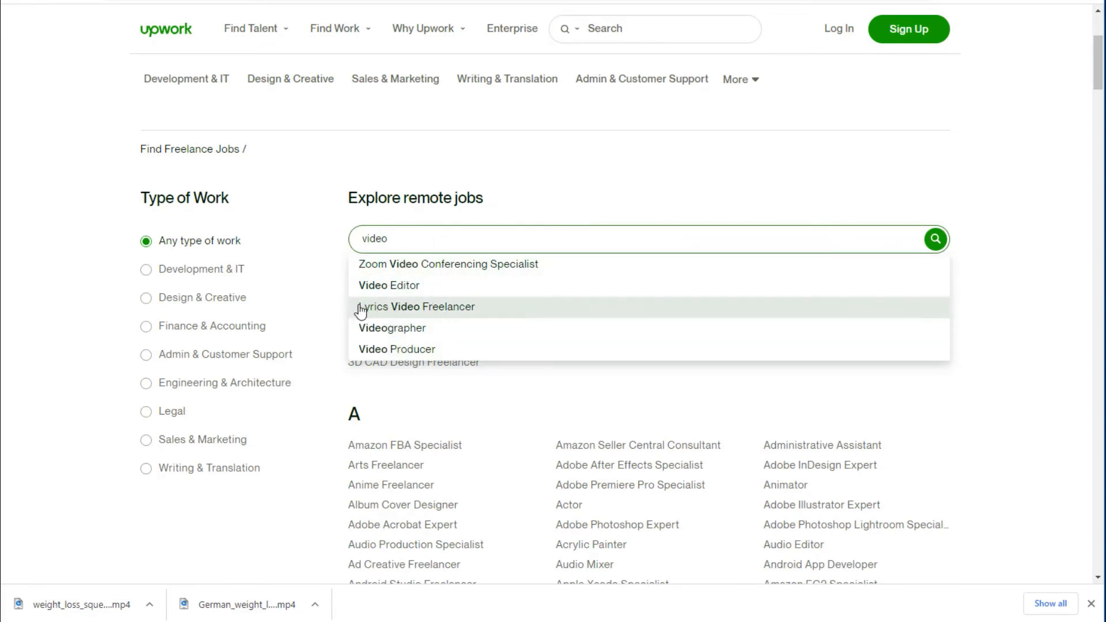
{"action": "left_click", "coordinate": [388, 351]}
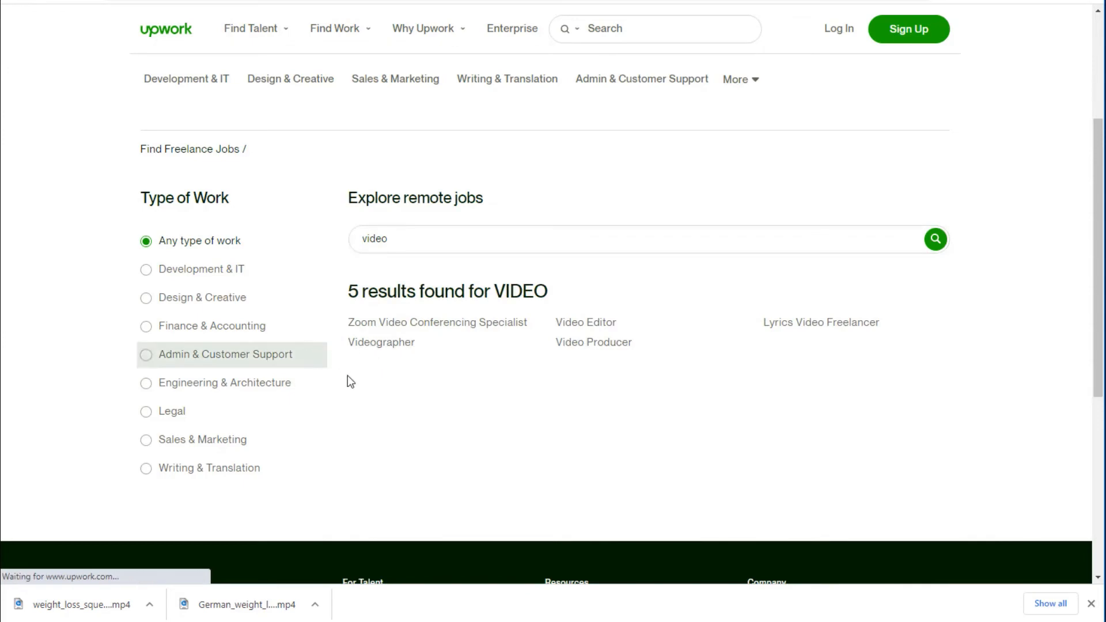
- Examine the video production job listings on Upwork, including their budgets, hours and experience levels
{"action": "scroll", "coordinate": [445, 365], "scroll_direction": "down", "scroll_amount": 2}
{"action": "scroll", "coordinate": [445, 366], "scroll_direction": "down", "scroll_amount": 3}
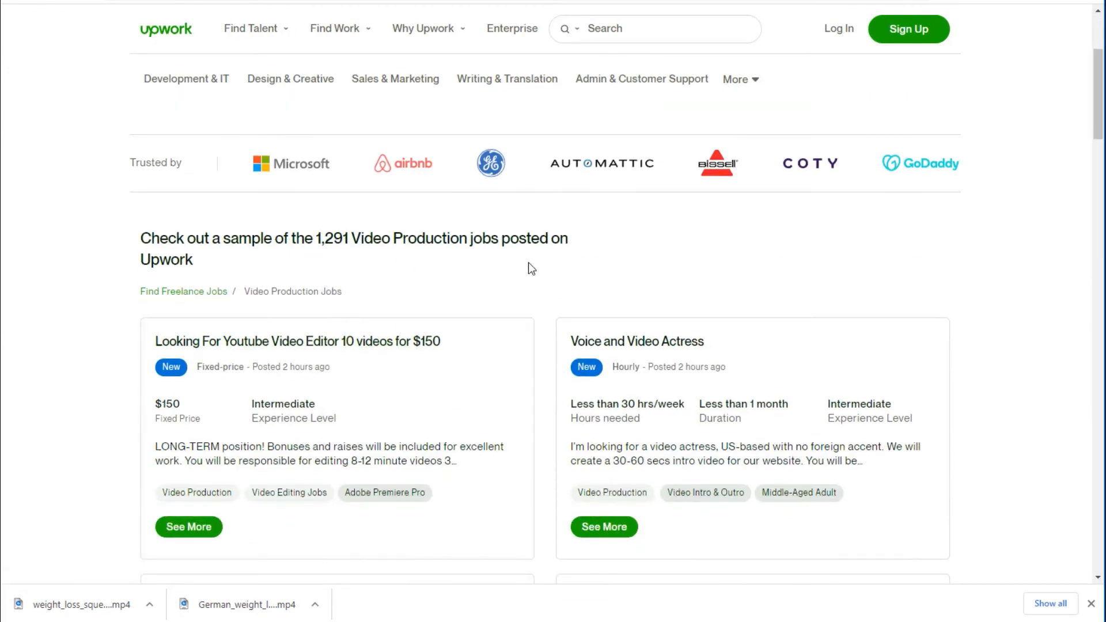
{"action": "scroll", "coordinate": [531, 269], "scroll_direction": "down", "scroll_amount": 20}
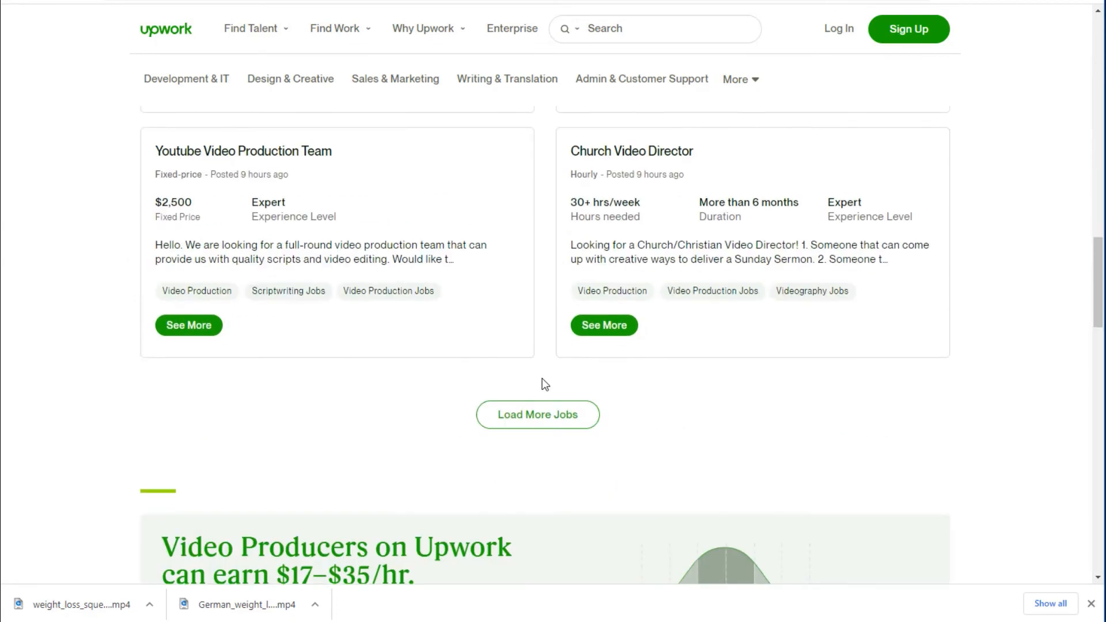
{"action": "scroll", "coordinate": [528, 386], "scroll_direction": "up", "scroll_amount": 10}
{"action": "scroll", "coordinate": [513, 383], "scroll_direction": "down", "scroll_amount": 8}
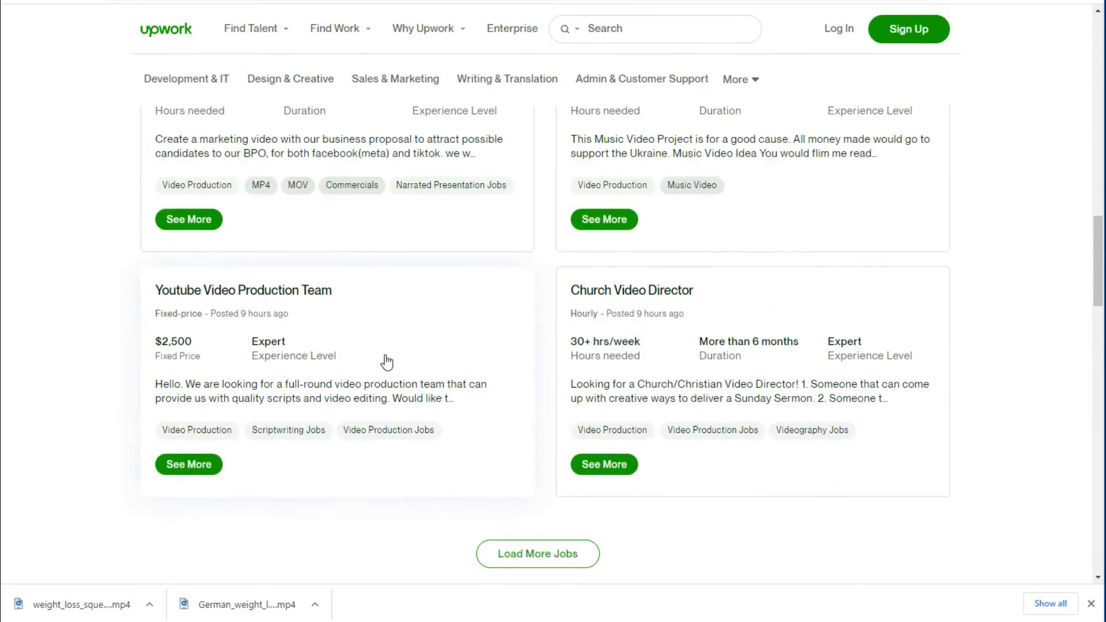
{"action": "scroll", "coordinate": [487, 386], "scroll_direction": "up", "scroll_amount": 7}
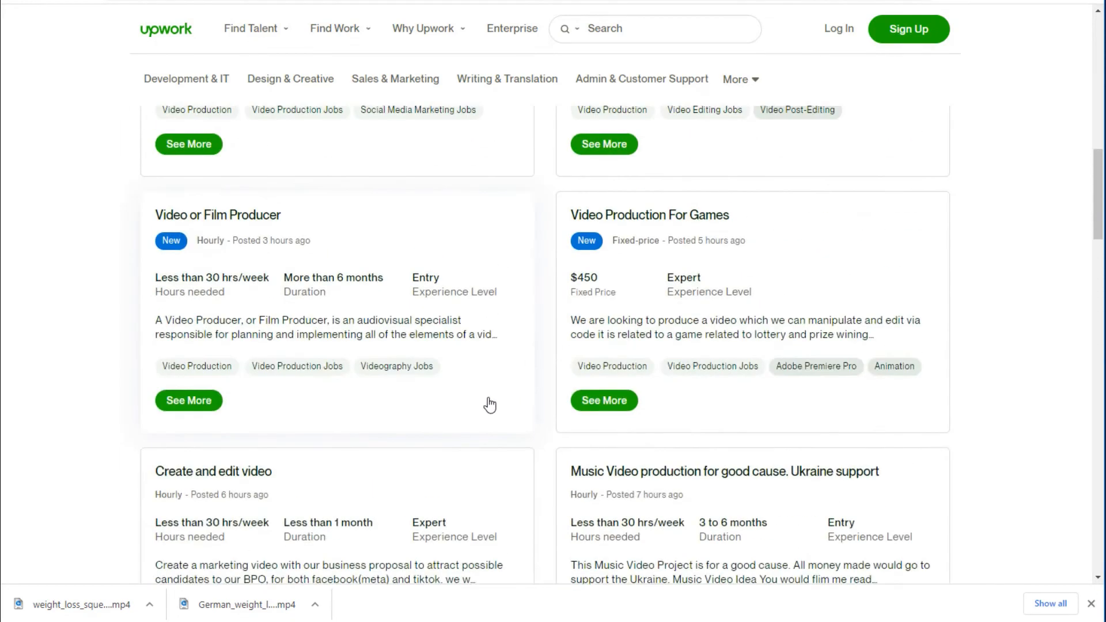
{"action": "scroll", "coordinate": [490, 405], "scroll_direction": "up", "scroll_amount": 13}
{"action": "scroll", "coordinate": [487, 413], "scroll_direction": "down", "scroll_amount": 6}
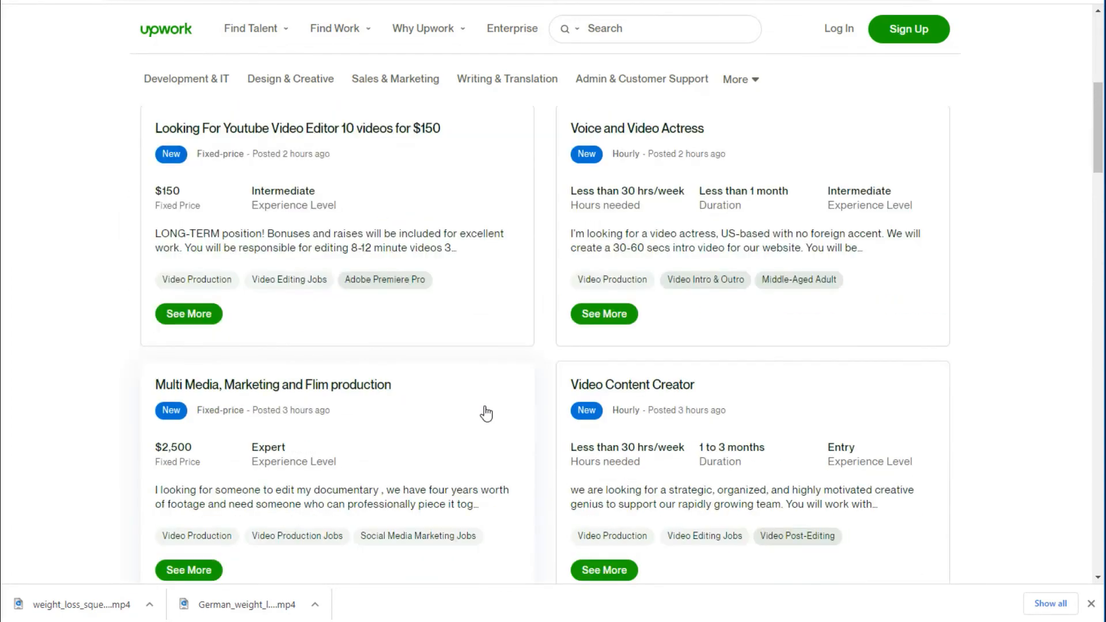
{"action": "scroll", "coordinate": [486, 413], "scroll_direction": "up", "scroll_amount": 2}
{"action": "scroll", "coordinate": [484, 404], "scroll_direction": "down", "scroll_amount": 2}
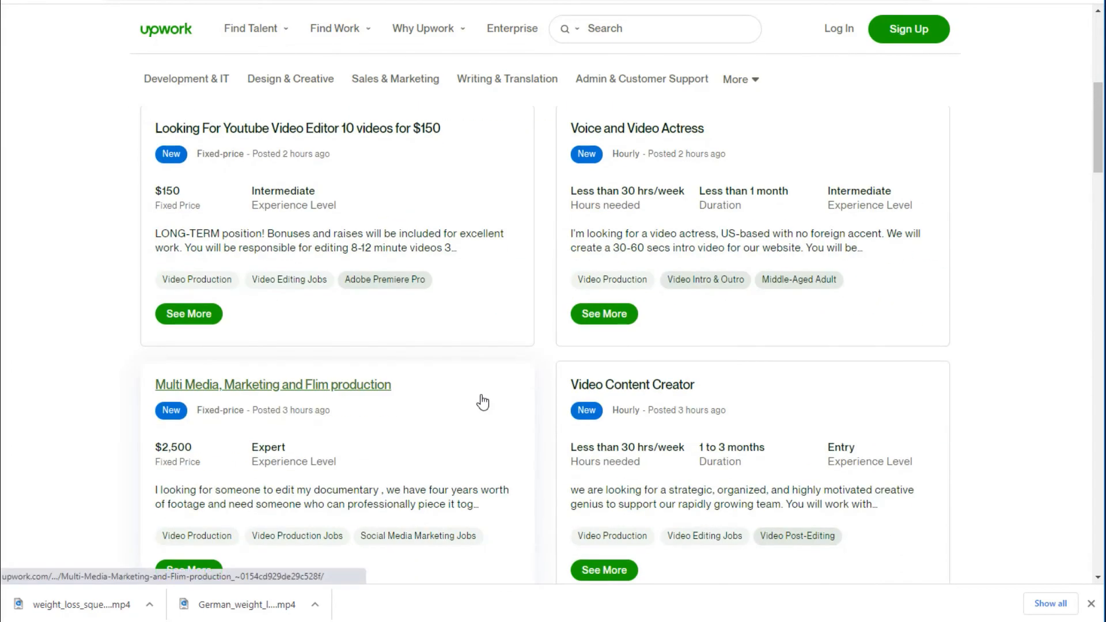
{"action": "scroll", "coordinate": [476, 405], "scroll_direction": "down", "scroll_amount": 2}
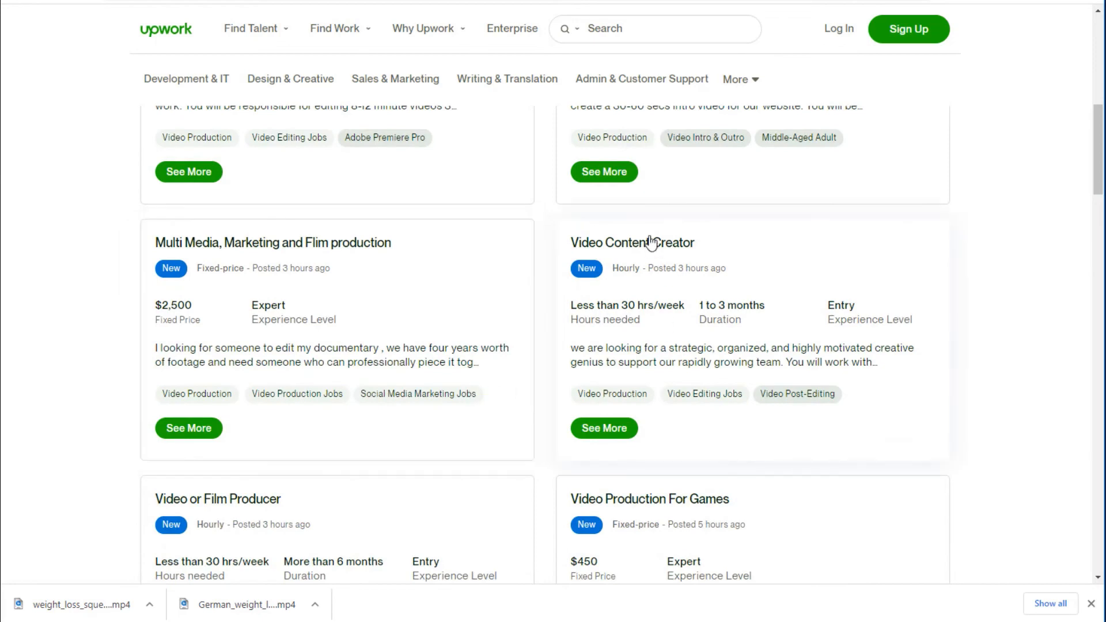
{"action": "scroll", "coordinate": [714, 314], "scroll_direction": "down", "scroll_amount": 2}
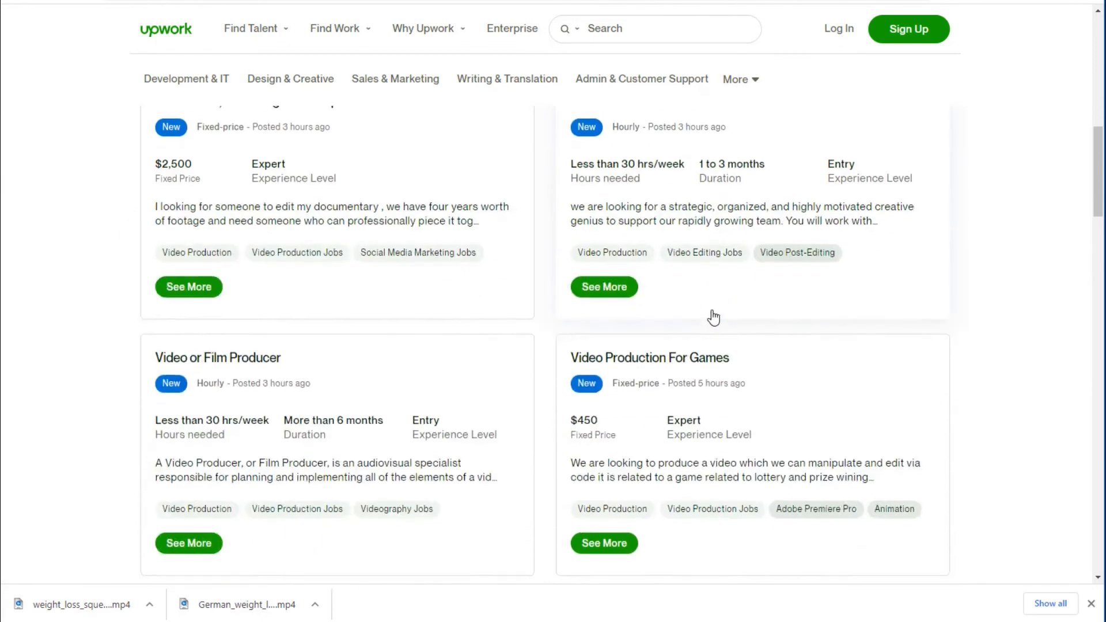
{"action": "scroll", "coordinate": [713, 318], "scroll_direction": "up", "scroll_amount": 2}
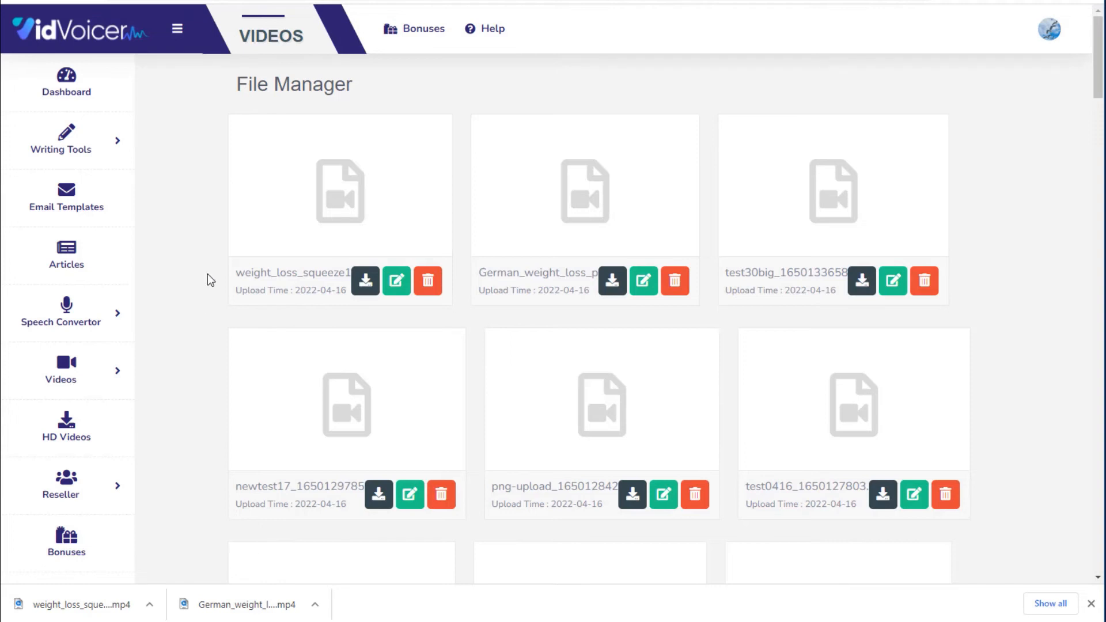
- Switch back to VidVoicer and open its dashboard
{"action": "left_click", "coordinate": [93, 98]}
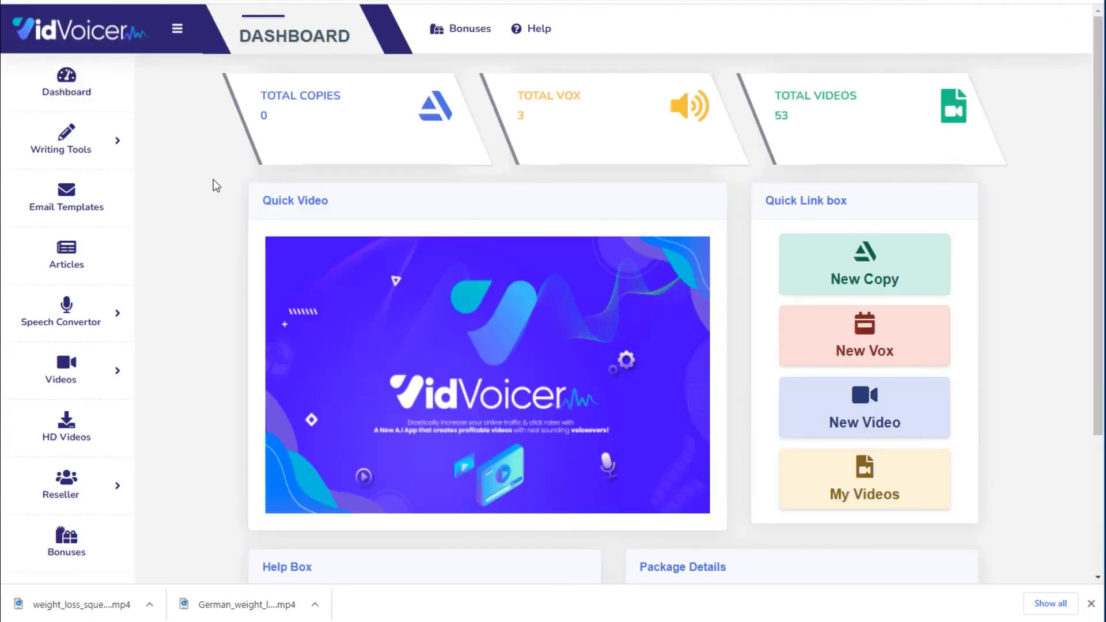